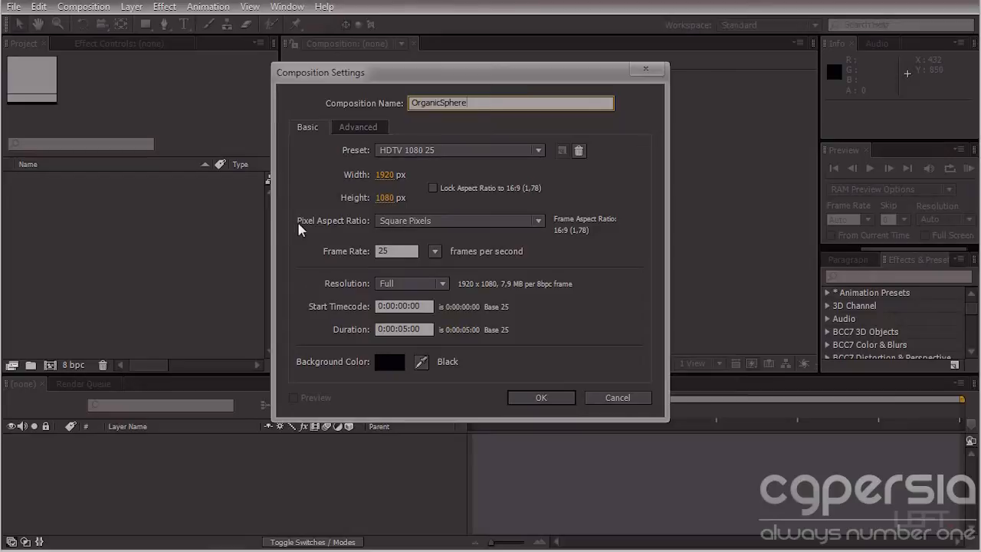
- Create the OrganicSphere composition at 1280 × 720 px, keeping 25 frames per second and a duration of 0:00:05:00
{"action": "left_click", "coordinate": [385, 175]}
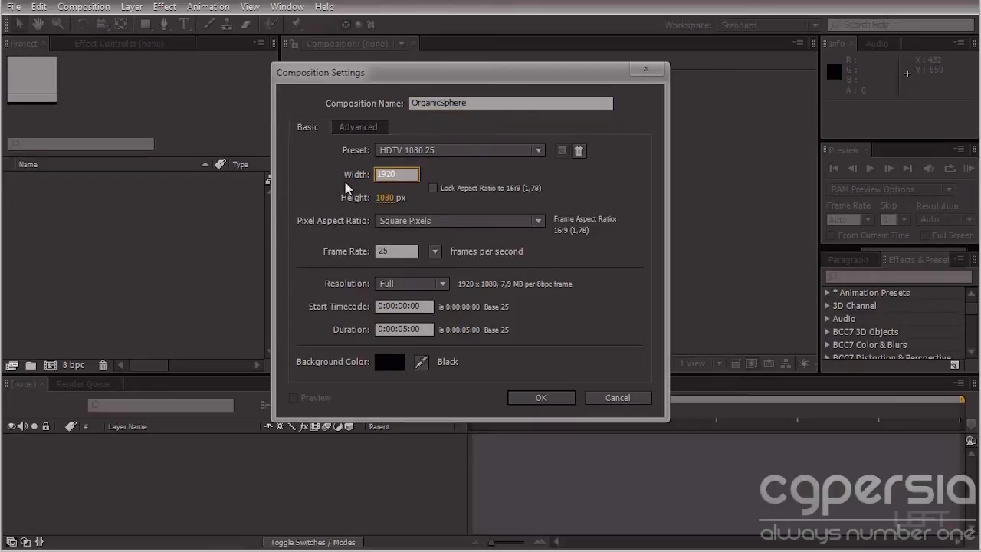
{"action": "type", "text": "1280"}
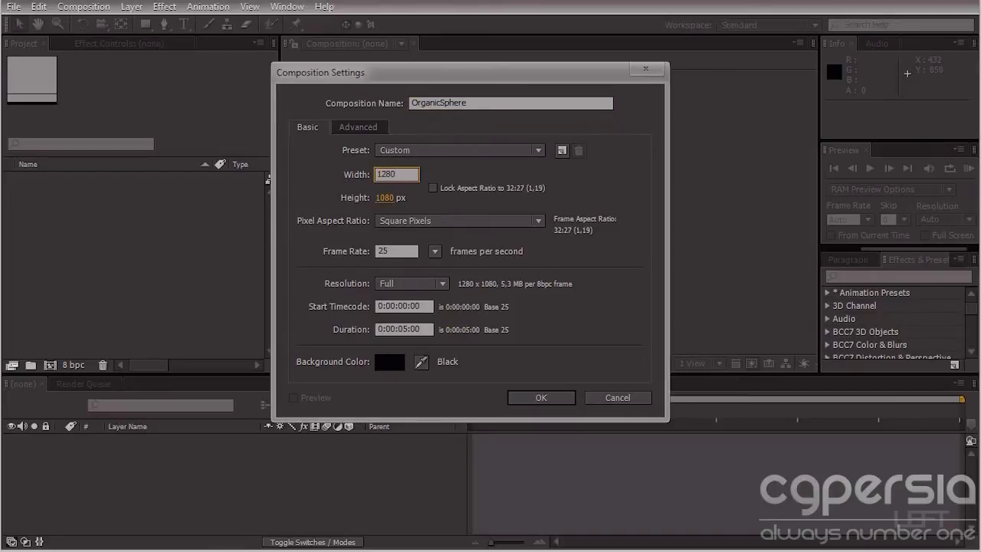
{"action": "left_click", "coordinate": [380, 198]}
{"action": "type", "text": "720"}
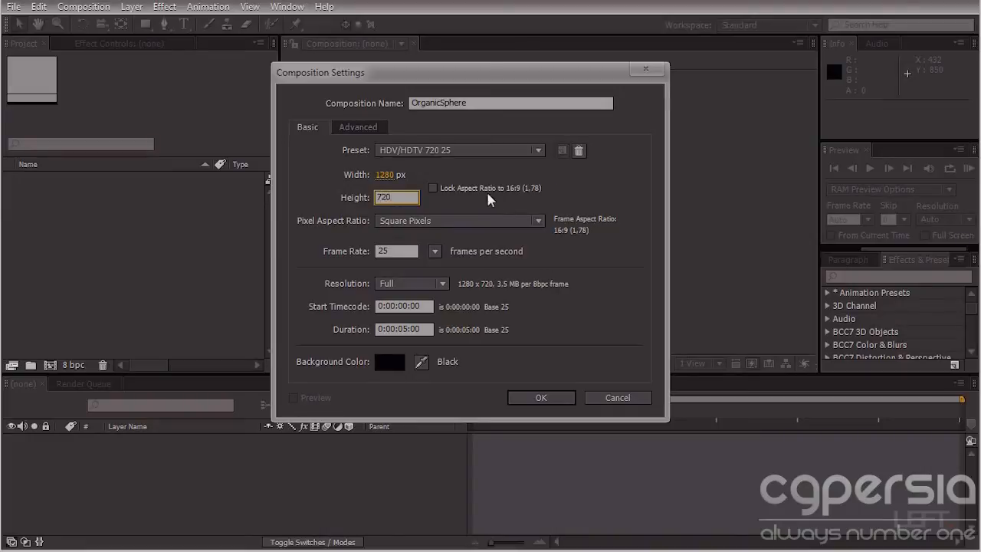
{"action": "left_click", "coordinate": [333, 194]}
{"action": "left_click", "coordinate": [396, 255]}
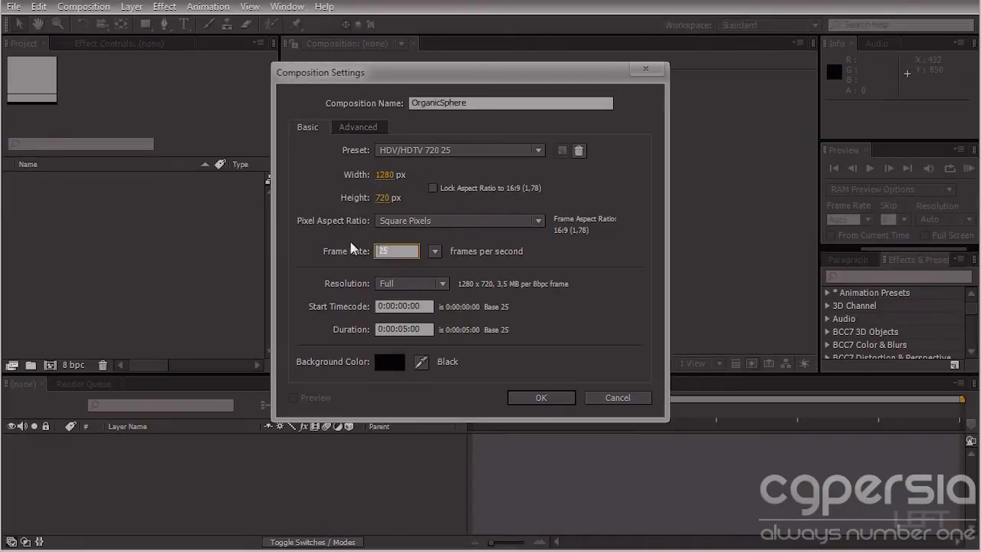
{"action": "left_click", "coordinate": [352, 248]}
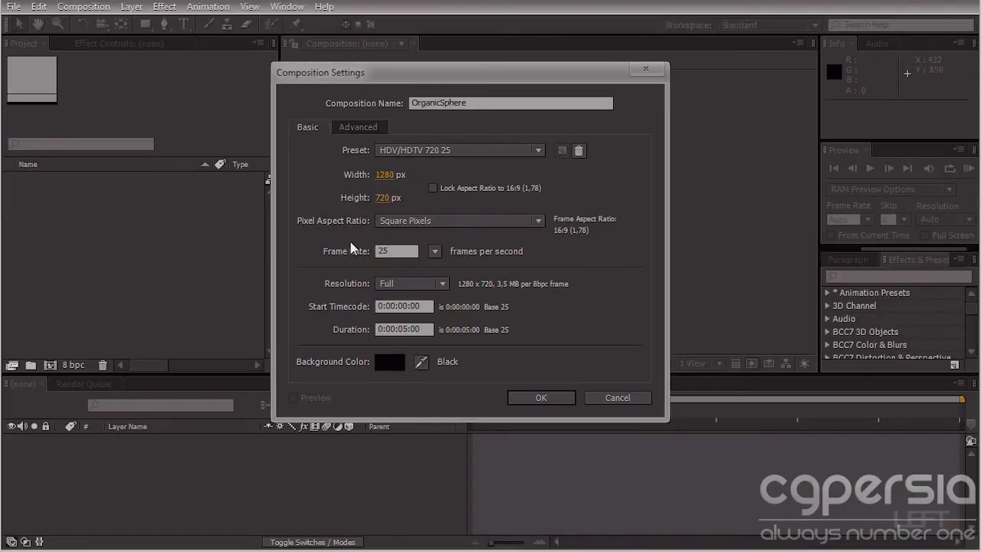
{"action": "left_click", "coordinate": [405, 329]}
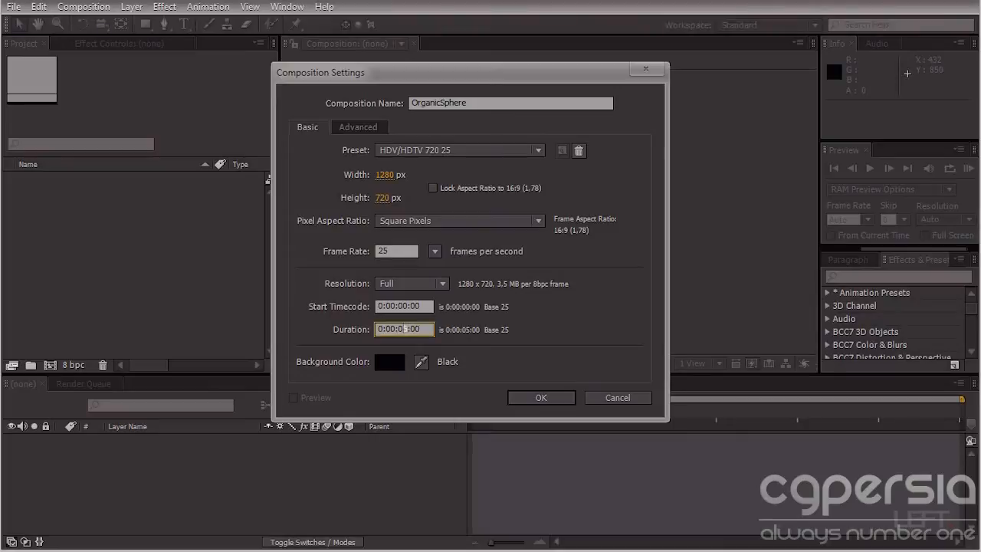
{"action": "left_click", "coordinate": [458, 383]}
{"action": "left_click", "coordinate": [526, 402]}
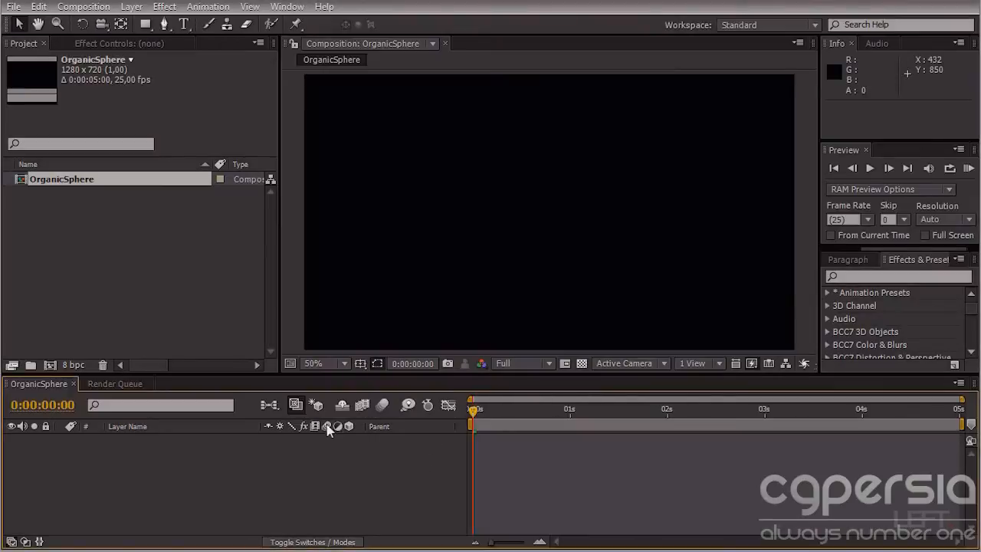
- Add a black solid layer named Element3D that matches the composition size
{"action": "left_click", "coordinate": [132, 6]}
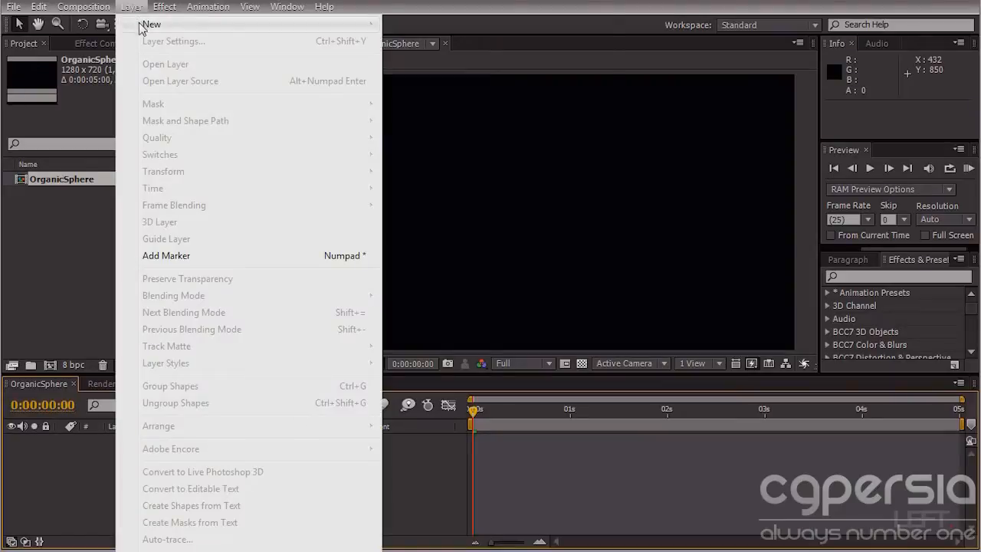
{"action": "mouse_move", "coordinate": [153, 23]}
{"action": "left_click", "coordinate": [517, 38]}
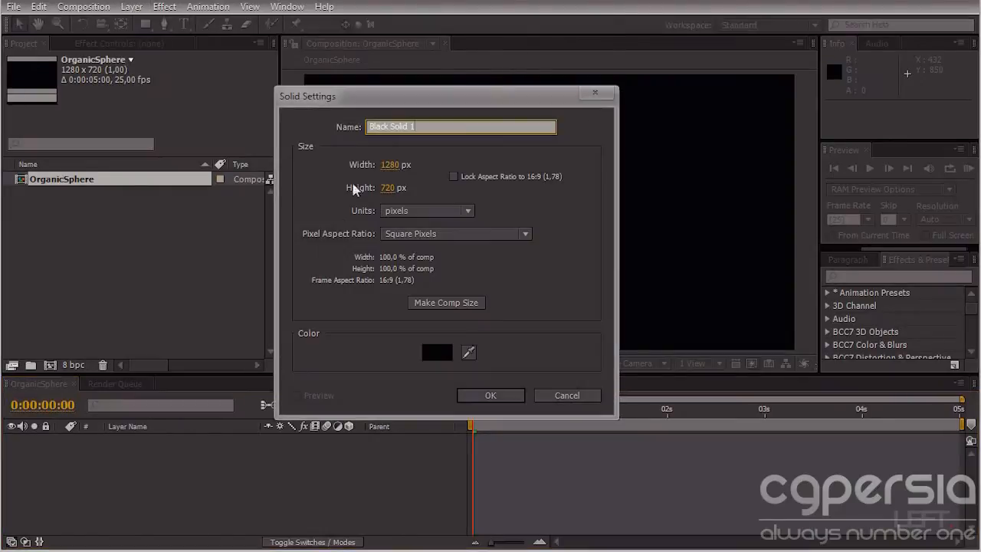
{"action": "type", "text": "e"}
{"action": "type", "text": "Ele"}
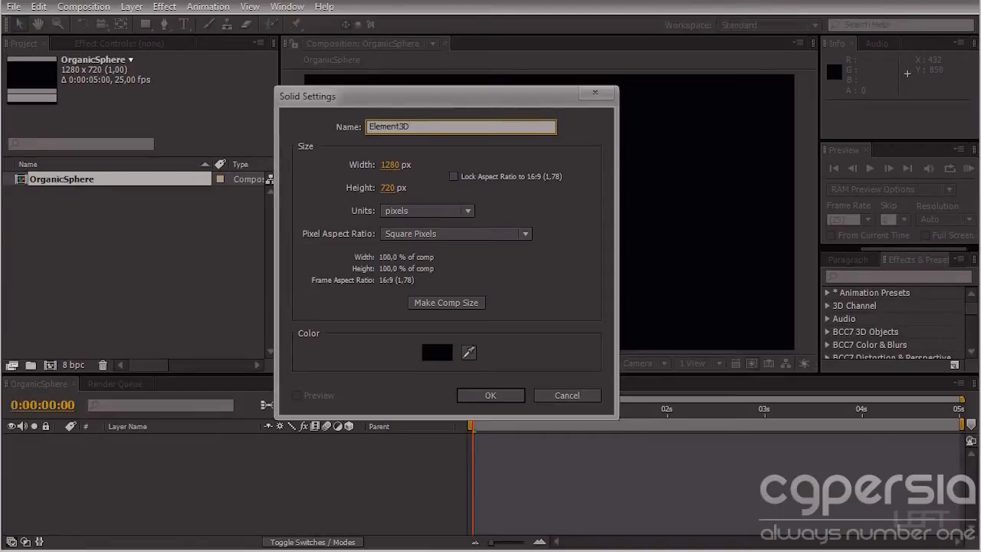
{"action": "left_click", "coordinate": [443, 304]}
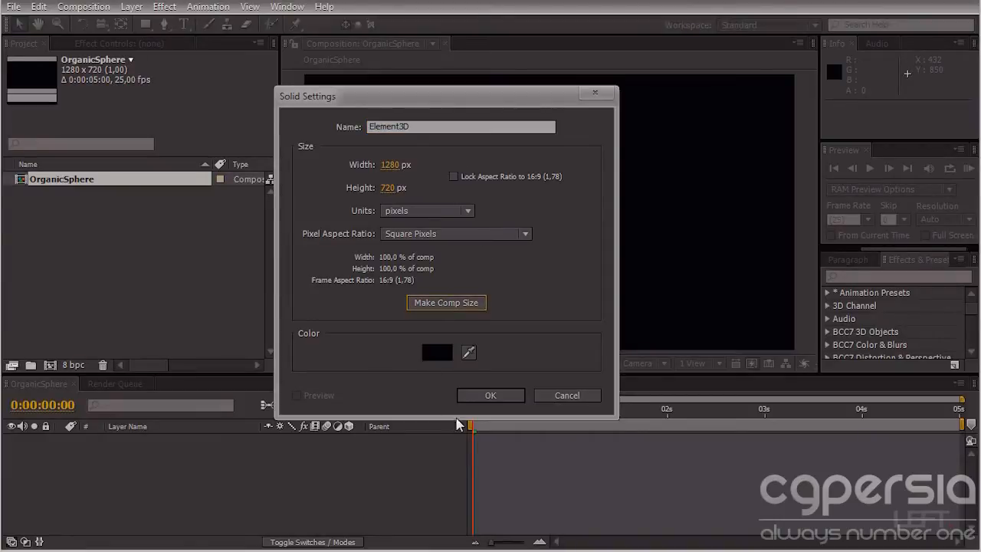
{"action": "left_click", "coordinate": [490, 395]}
- Find the Video Copilot Element effect and apply it to the Element3D layer
{"action": "left_click", "coordinate": [174, 450]}
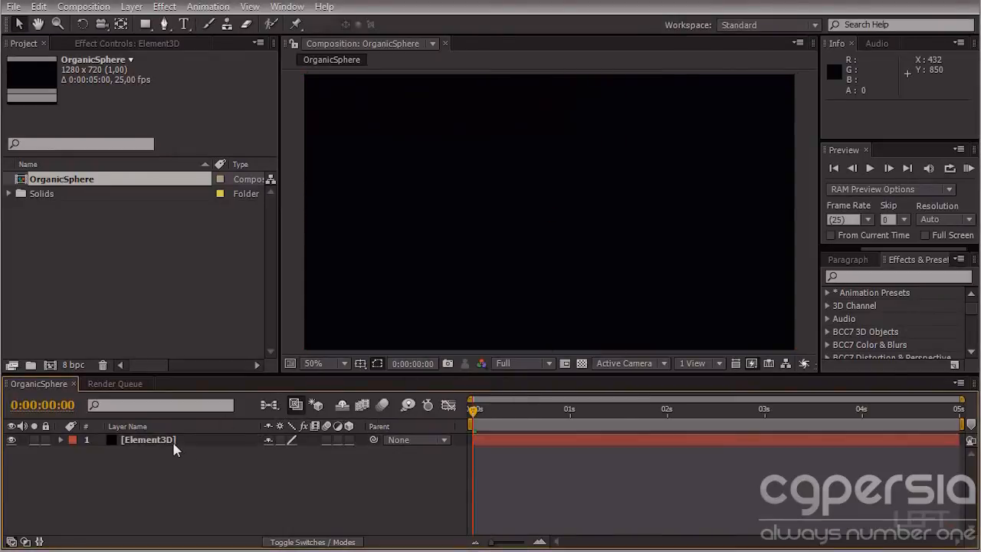
{"action": "left_click", "coordinate": [174, 445]}
{"action": "left_click", "coordinate": [893, 277]}
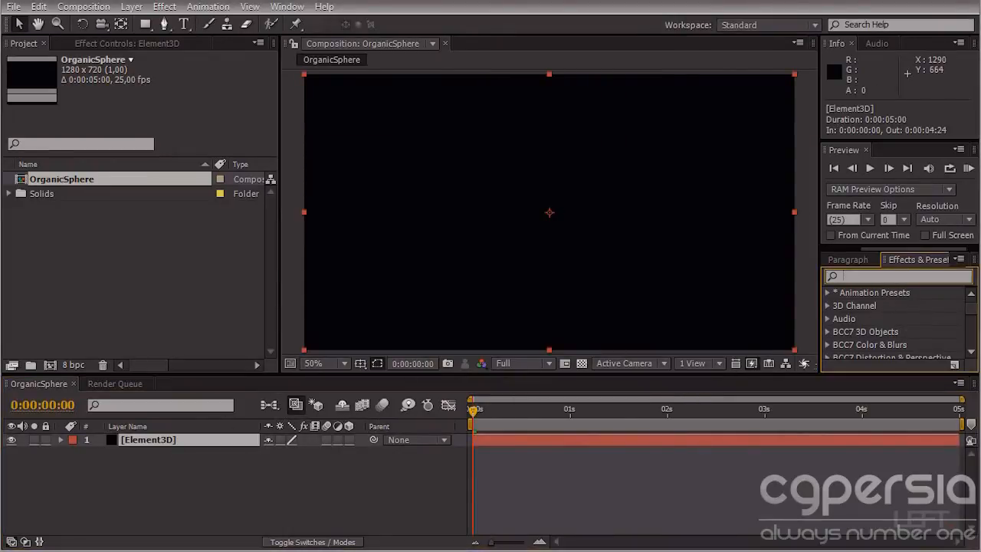
{"action": "type", "text": "element"}
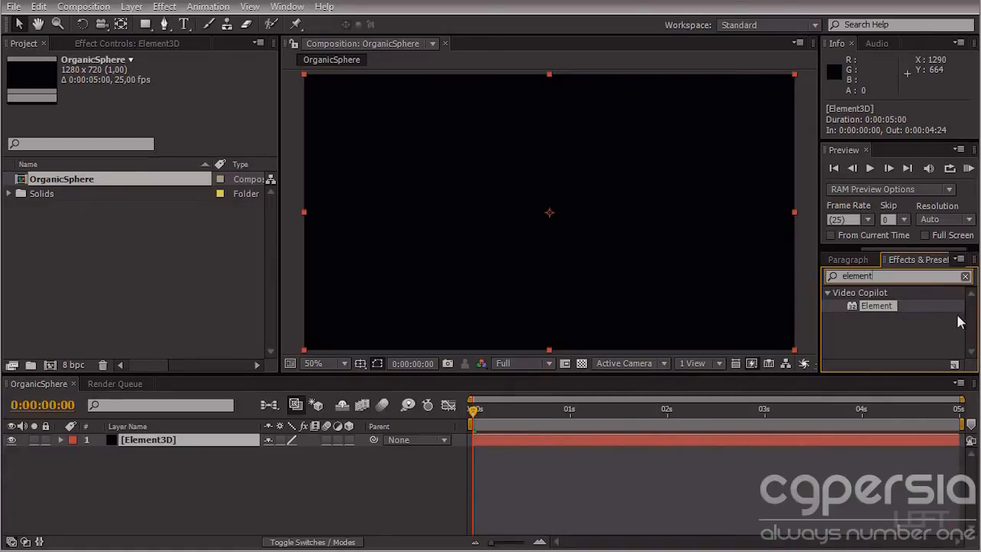
{"action": "left_click_drag", "start_coordinate": [895, 307], "coordinate": [175, 439]}
{"action": "left_click", "coordinate": [179, 359]}
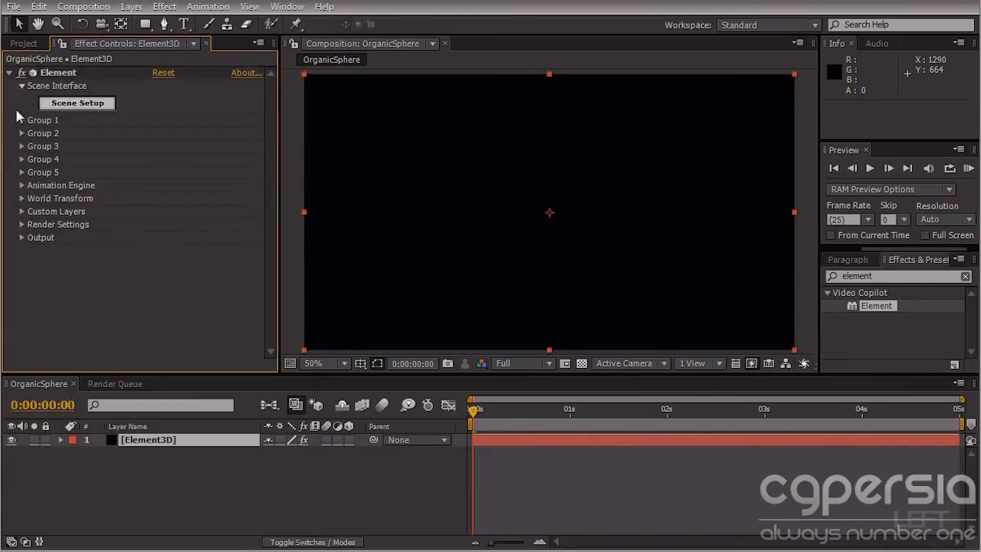
- Open Element's Scene Setup and add the triangle_ball model from the Primitives folder to the scene
{"action": "left_click", "coordinate": [78, 103]}
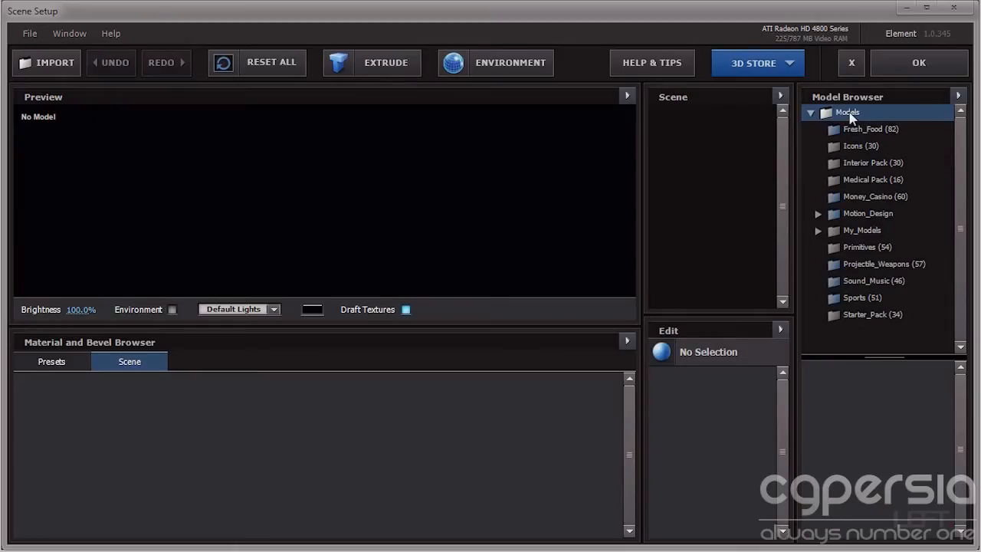
{"action": "left_click", "coordinate": [812, 113]}
{"action": "left_click", "coordinate": [812, 113]}
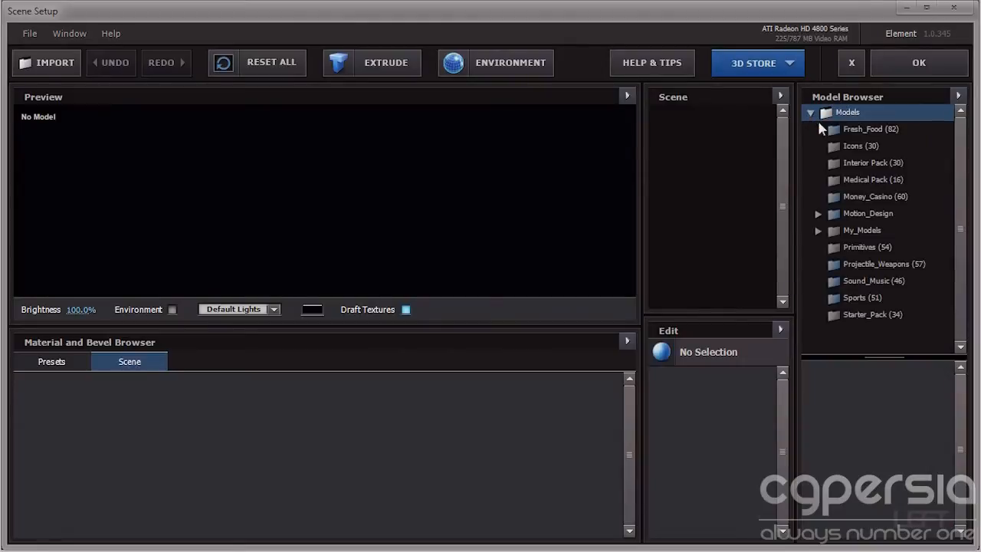
{"action": "left_click", "coordinate": [841, 252]}
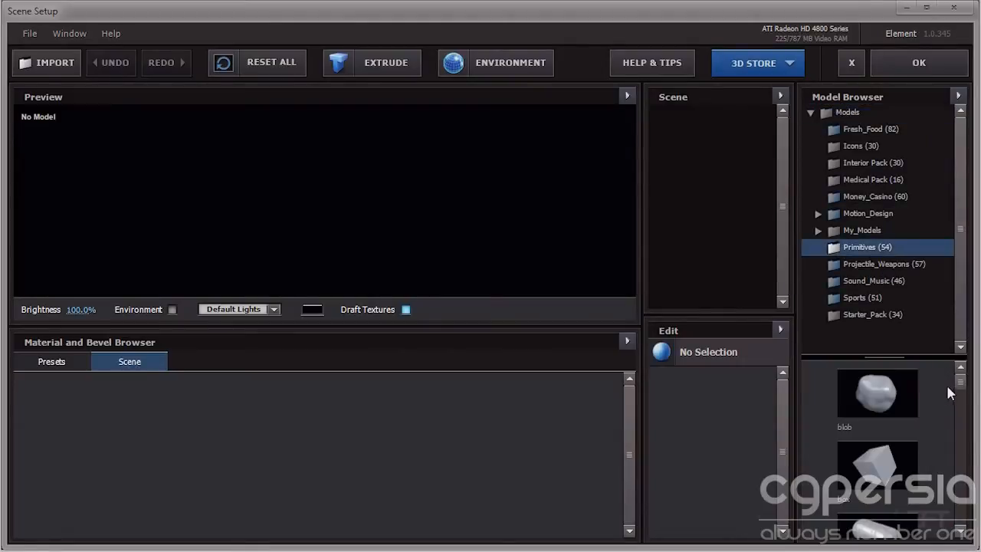
{"action": "left_click_drag", "start_coordinate": [960, 398], "coordinate": [962, 515]}
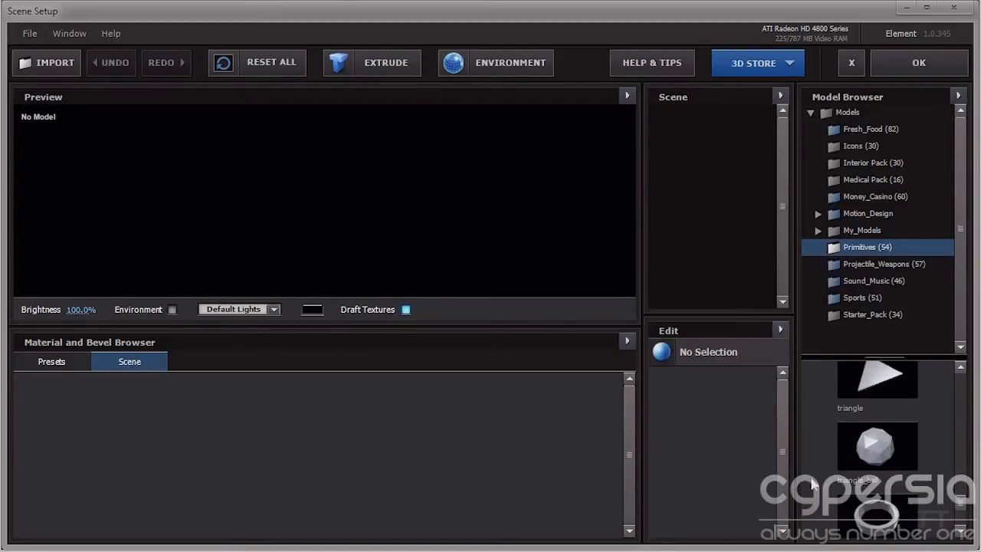
{"action": "left_click", "coordinate": [877, 446]}
{"action": "left_click_drag", "start_coordinate": [352, 185], "coordinate": [353, 233]}
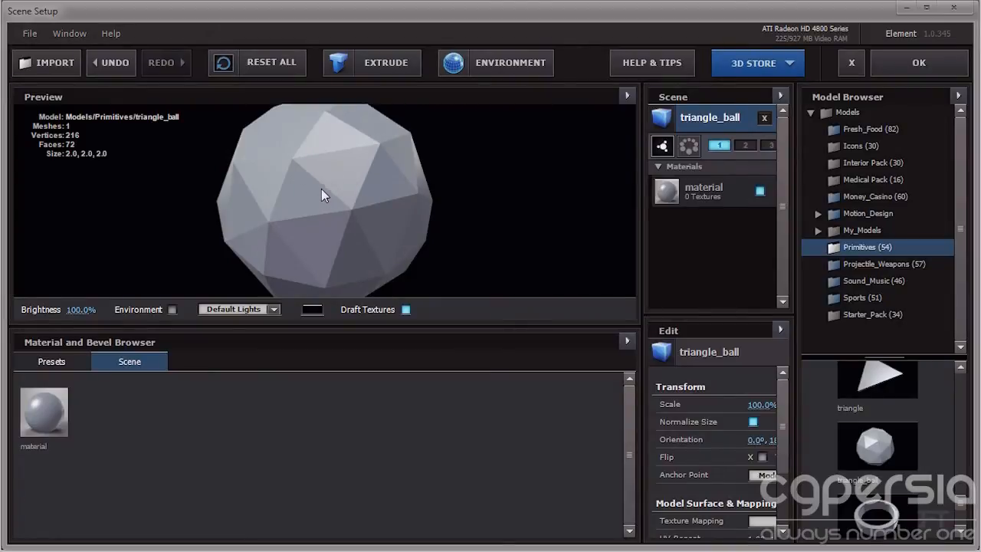
{"action": "left_click_drag", "start_coordinate": [353, 171], "coordinate": [302, 217]}
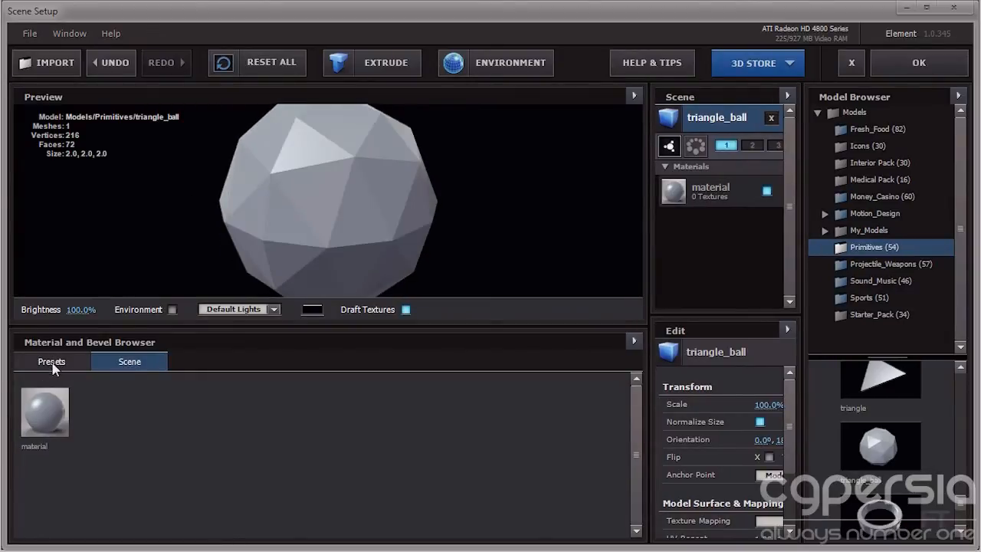
- Apply the wet_lizard material from the Organic Pro_Shaders presets to the triangle ball
{"action": "left_click", "coordinate": [52, 361]}
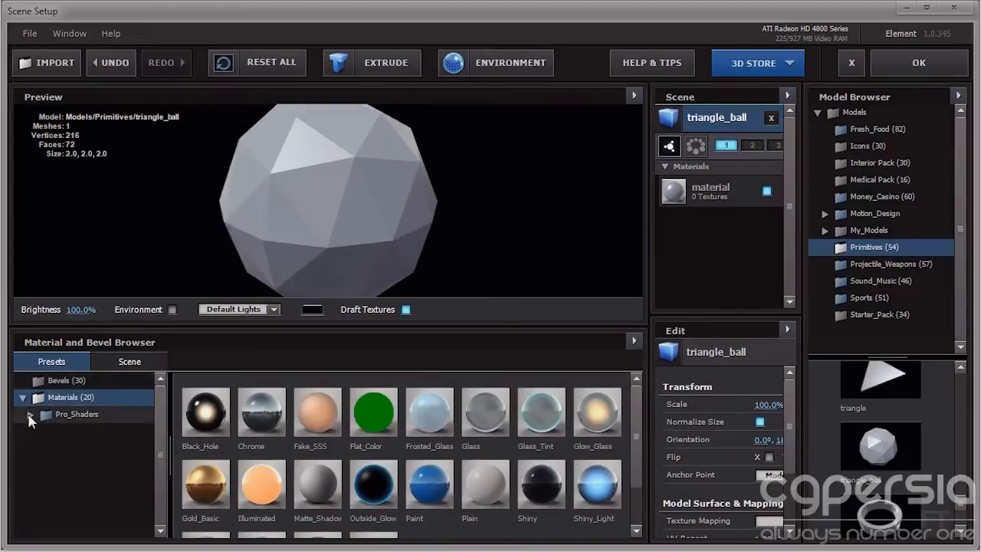
{"action": "left_click", "coordinate": [31, 418]}
{"action": "scroll", "coordinate": [162, 443], "scroll_direction": "down", "scroll_amount": 1}
{"action": "scroll", "coordinate": [163, 443], "scroll_direction": "down", "scroll_amount": 1}
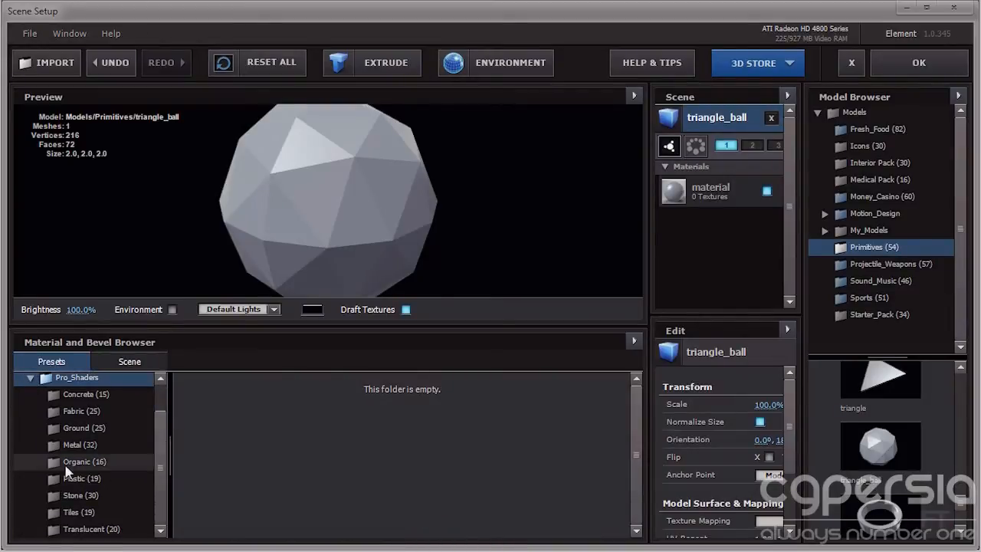
{"action": "left_click", "coordinate": [58, 464]}
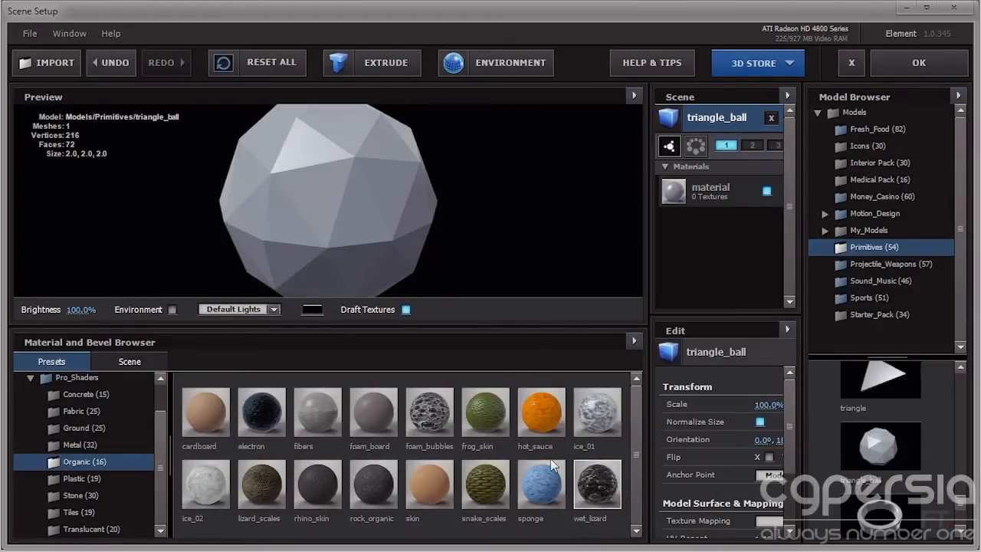
{"action": "left_click_drag", "start_coordinate": [550, 458], "coordinate": [399, 170]}
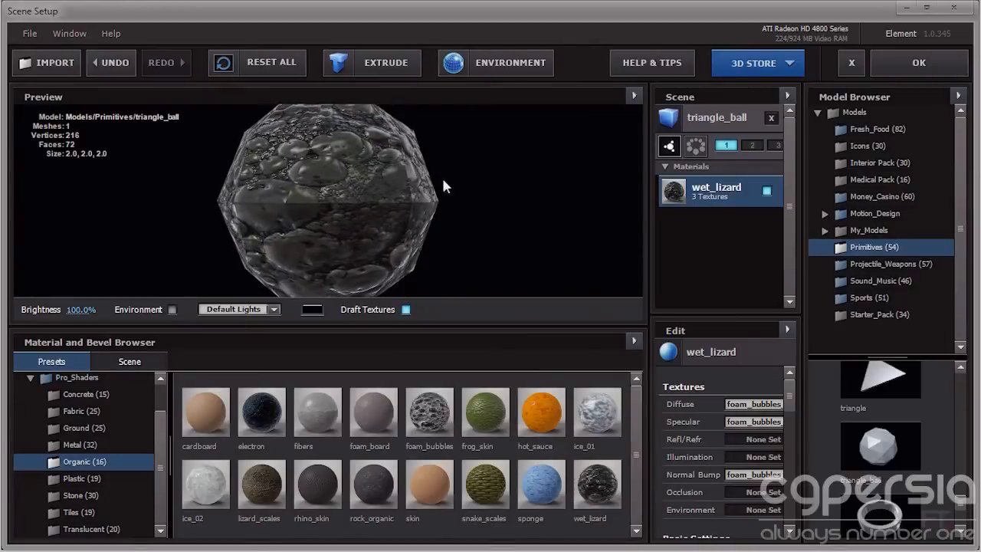
- Set the wet_lizard material's diffuse color to bright red and accept the Scene Setup
{"action": "scroll", "coordinate": [767, 414], "scroll_direction": "down", "scroll_amount": 3}
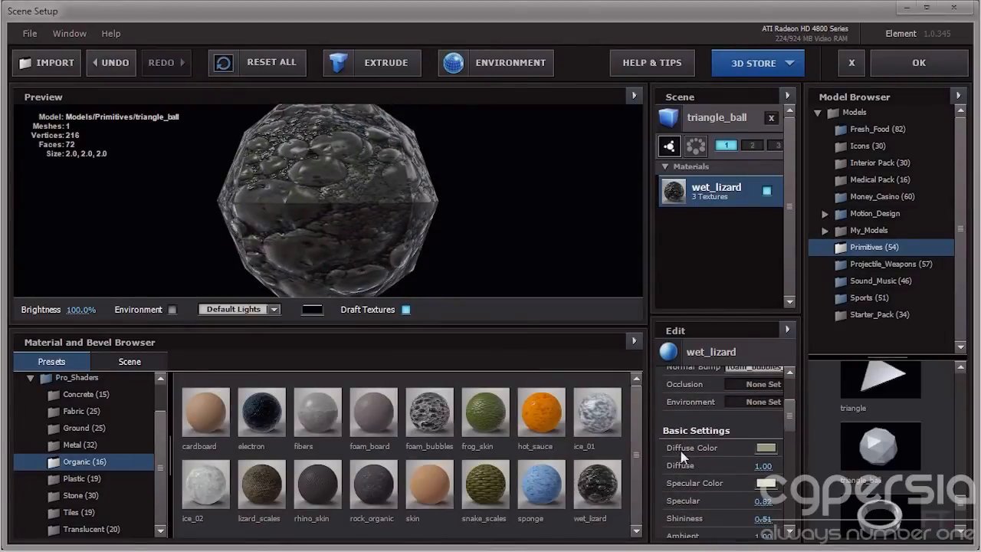
{"action": "left_click", "coordinate": [764, 448]}
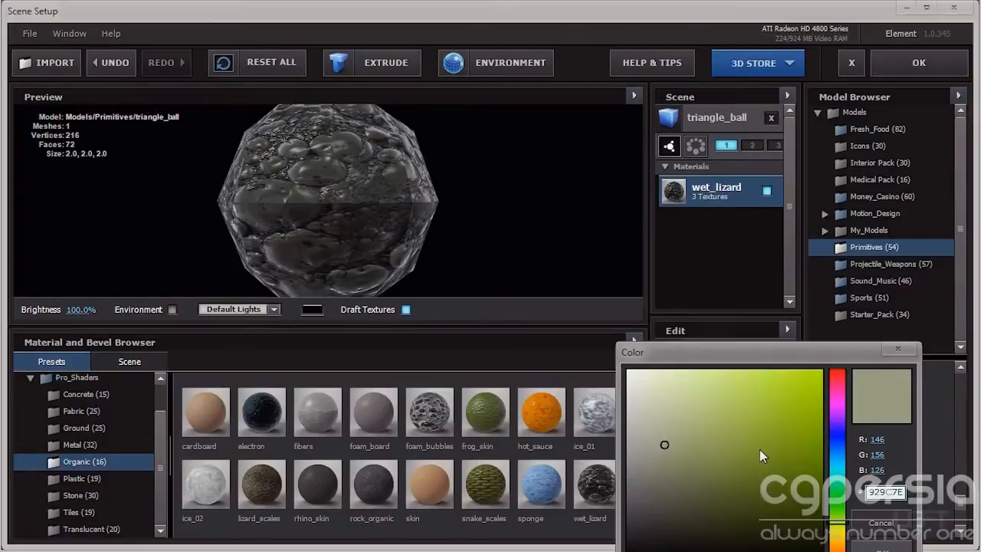
{"action": "left_click", "coordinate": [841, 371]}
{"action": "left_click_drag", "start_coordinate": [815, 375], "coordinate": [844, 345]}
{"action": "left_click", "coordinate": [881, 549]}
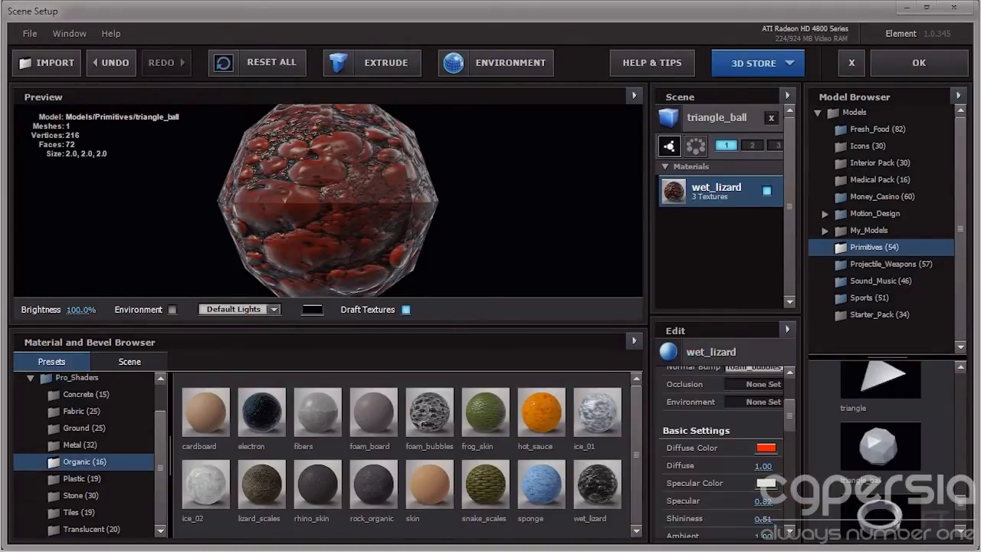
{"action": "left_click", "coordinate": [919, 67]}
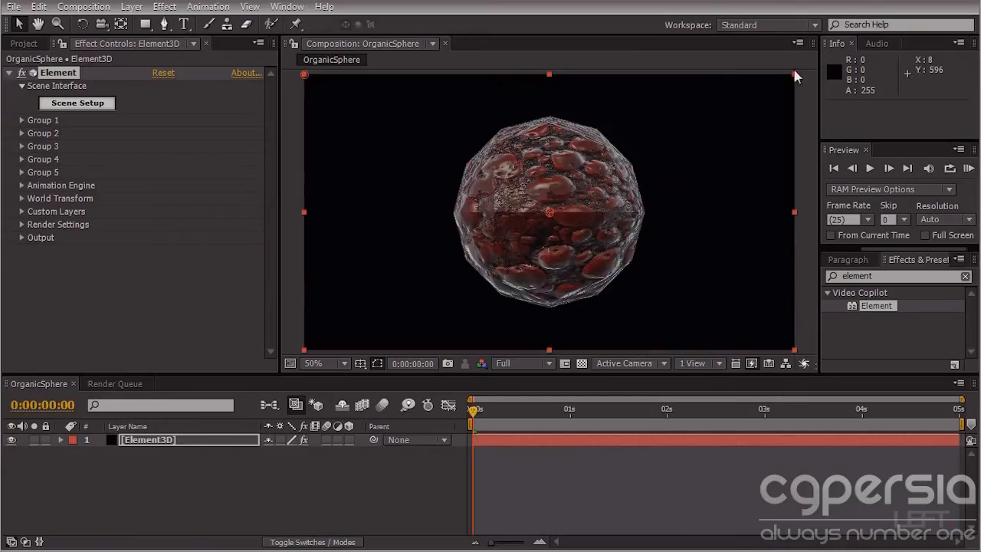
- Set the Particle Look size of Group 1 to 0.30
{"action": "left_click", "coordinate": [22, 121]}
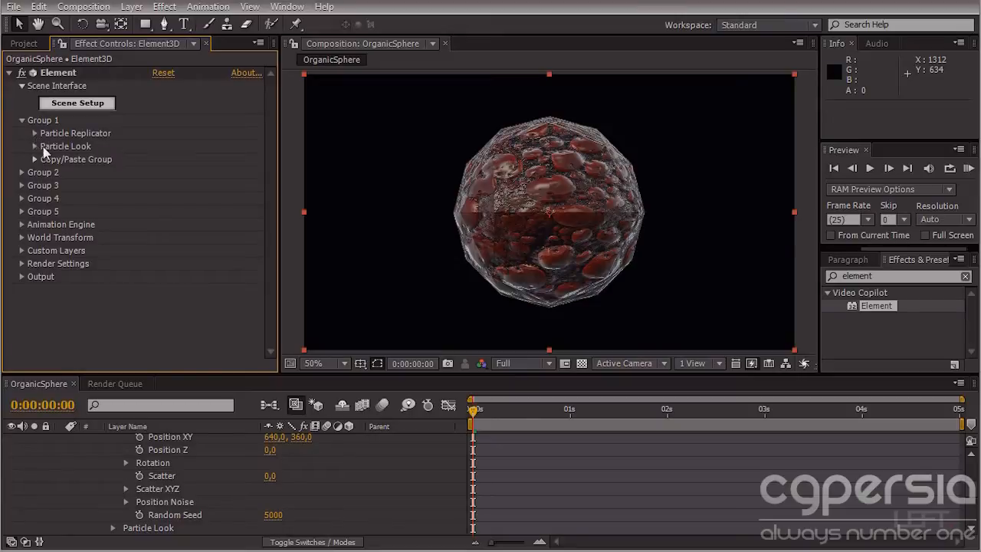
{"action": "left_click", "coordinate": [34, 146]}
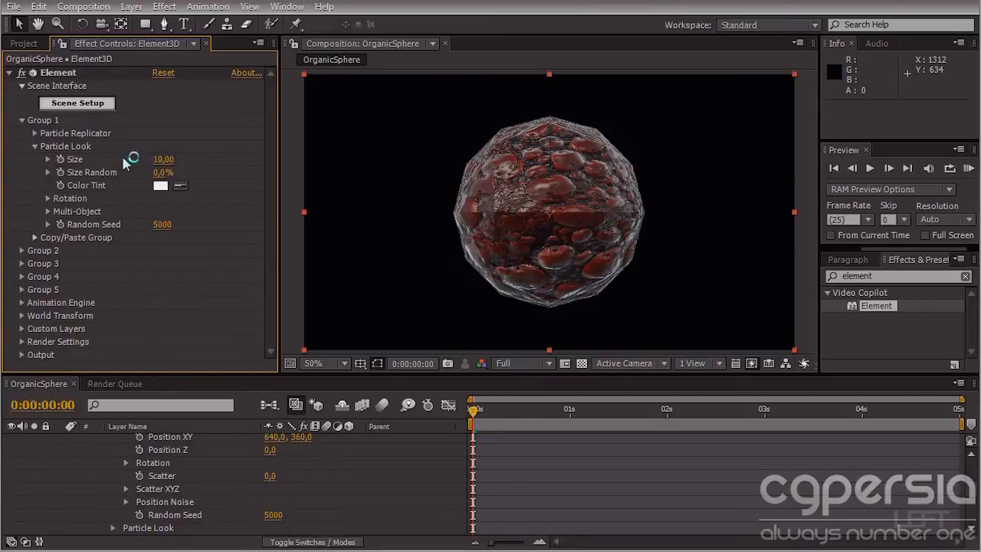
{"action": "left_click", "coordinate": [163, 160]}
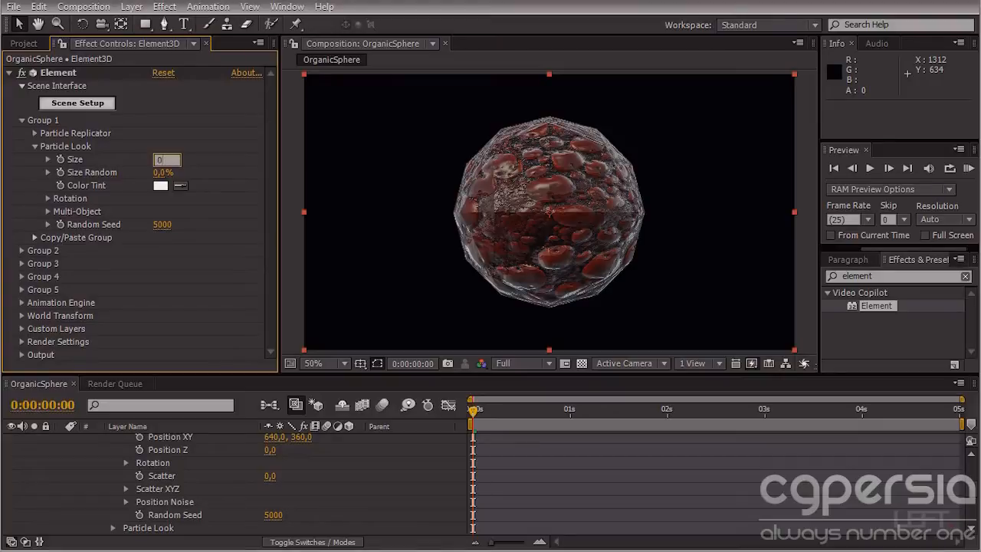
{"action": "type", "text": "0.3"}
{"action": "key", "text": "Return"}
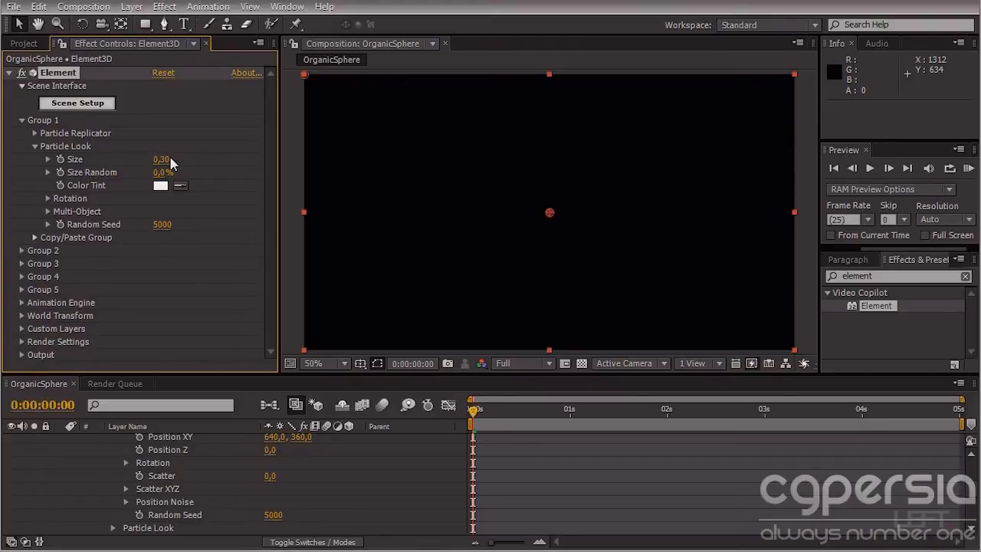
- Set the Particle Replicator shape of Group 1 to Sphere
{"action": "left_click", "coordinate": [35, 148]}
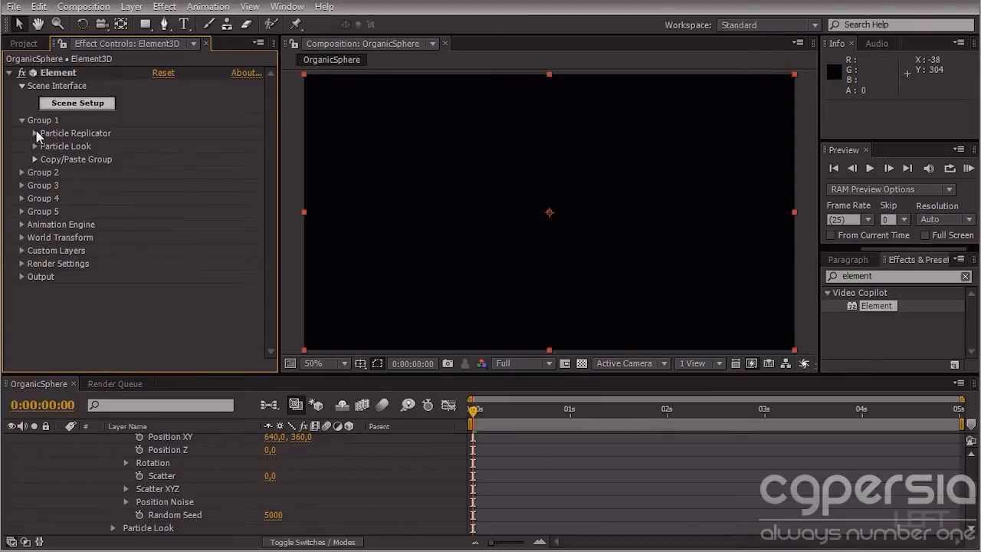
{"action": "left_click", "coordinate": [35, 134]}
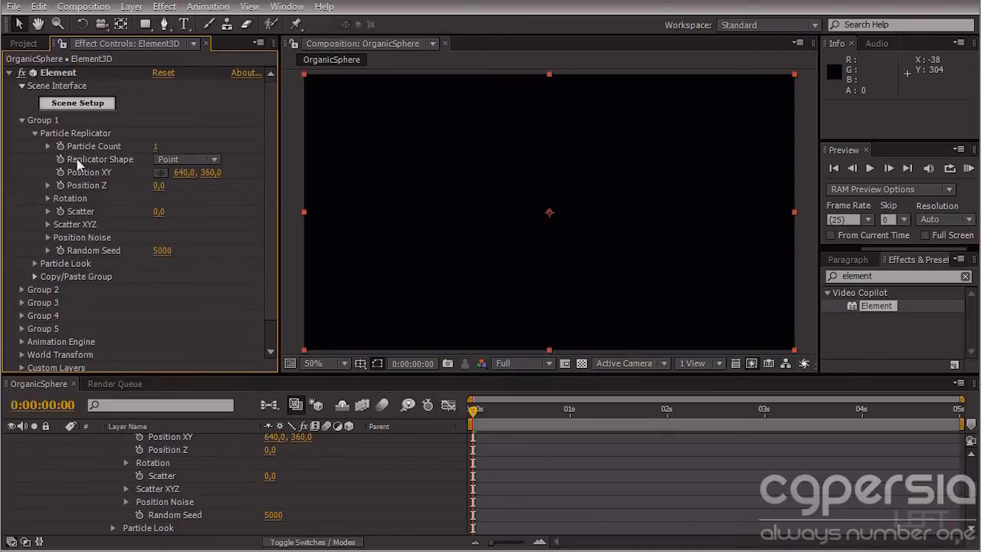
{"action": "left_click", "coordinate": [164, 160]}
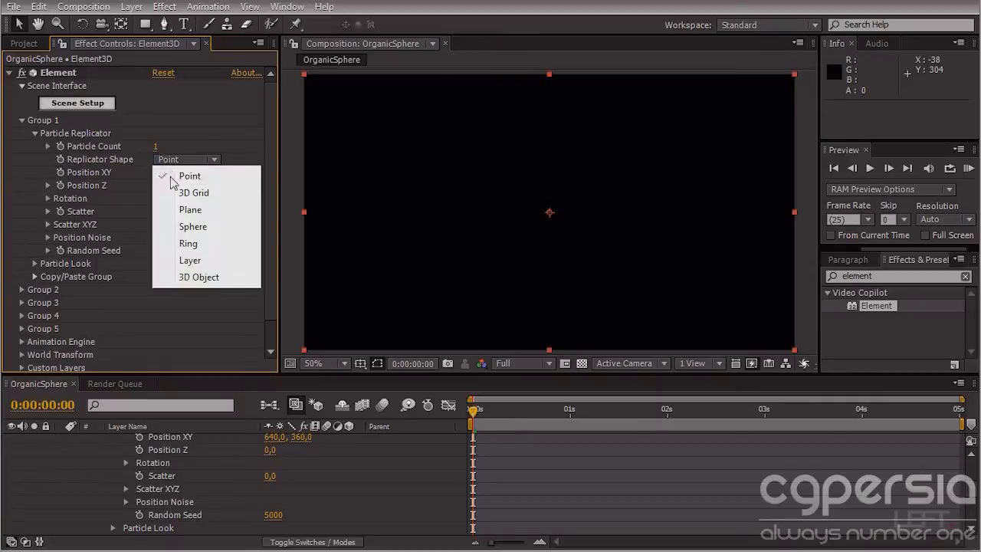
{"action": "left_click", "coordinate": [167, 227]}
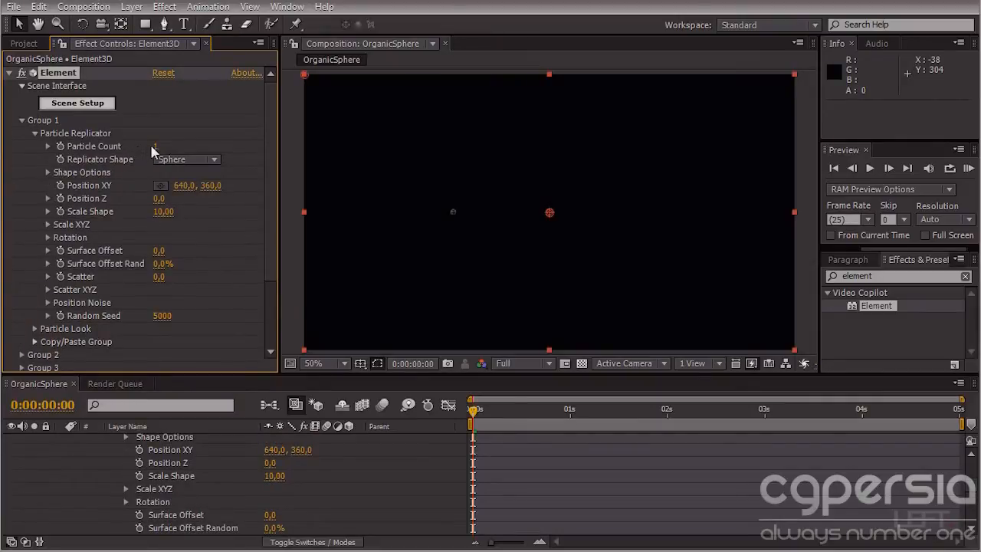
- Raise the Particle Count of Group 1 to 50000 and inspect the sphere's surface up close
{"action": "left_click_drag", "start_coordinate": [156, 146], "coordinate": [322, 165]}
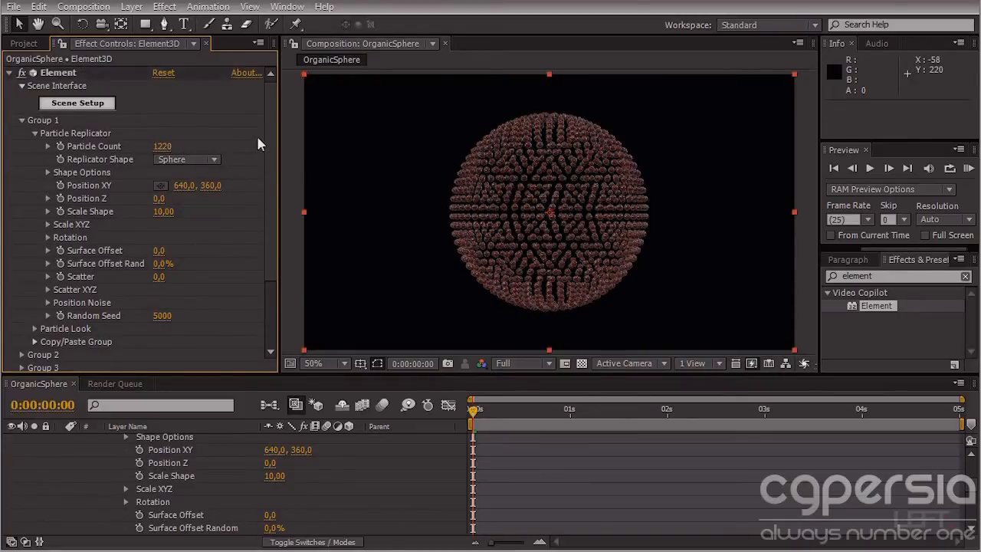
{"action": "left_click_drag", "start_coordinate": [159, 146], "coordinate": [874, 149]}
{"action": "left_click", "coordinate": [166, 146]}
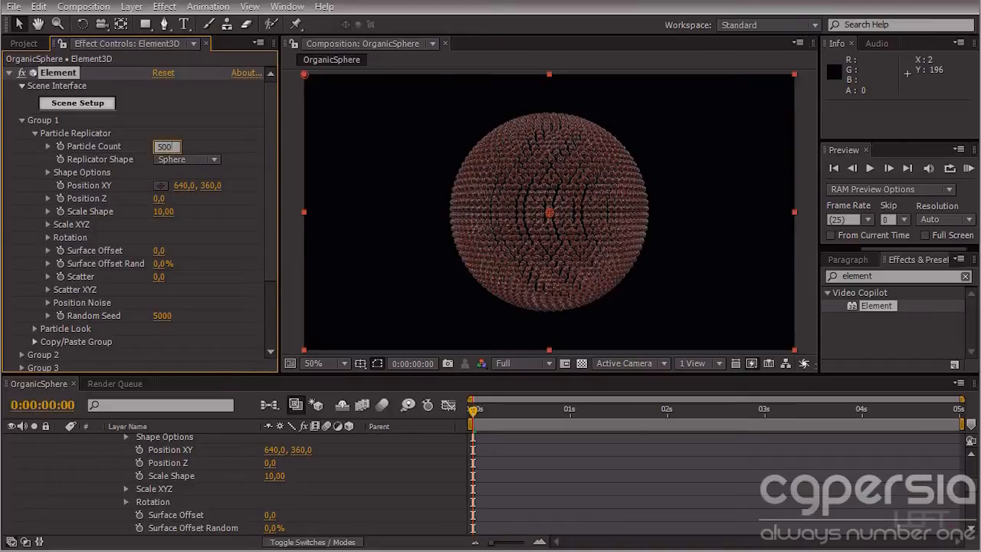
{"action": "key", "text": "Return"}
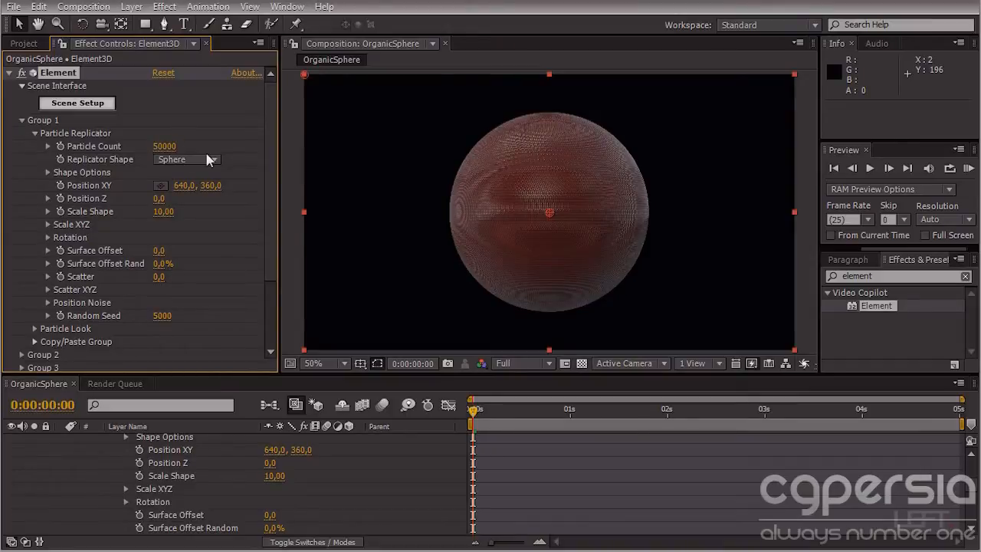
{"action": "left_click", "coordinate": [210, 158]}
{"action": "left_click", "coordinate": [206, 149]}
{"action": "scroll", "coordinate": [522, 228], "scroll_direction": "up", "scroll_amount": 1}
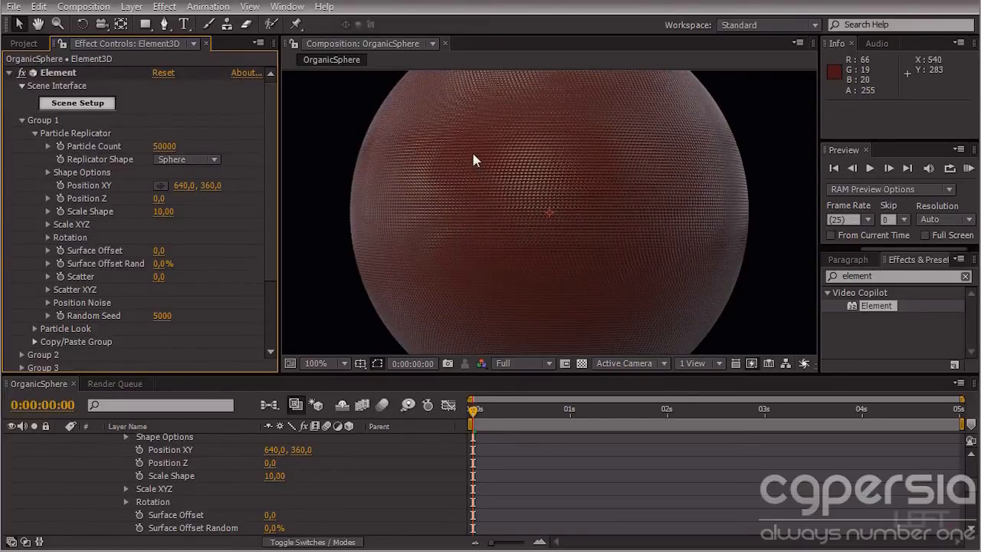
{"action": "scroll", "coordinate": [472, 151], "scroll_direction": "down", "scroll_amount": 1}
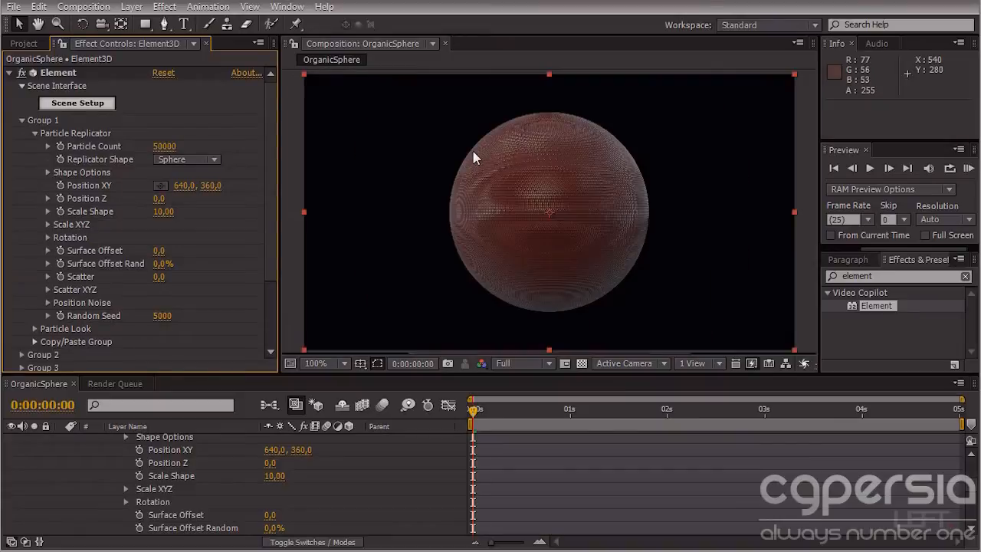
- Try a Particle Look Size Random of 25% for Group 1, and settle on 35%
{"action": "left_click", "coordinate": [35, 134]}
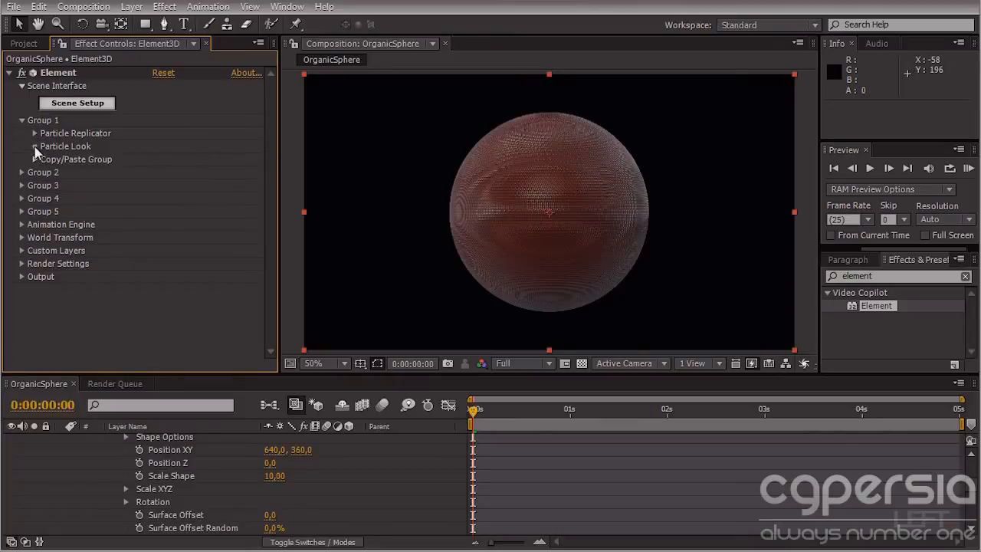
{"action": "left_click", "coordinate": [35, 147]}
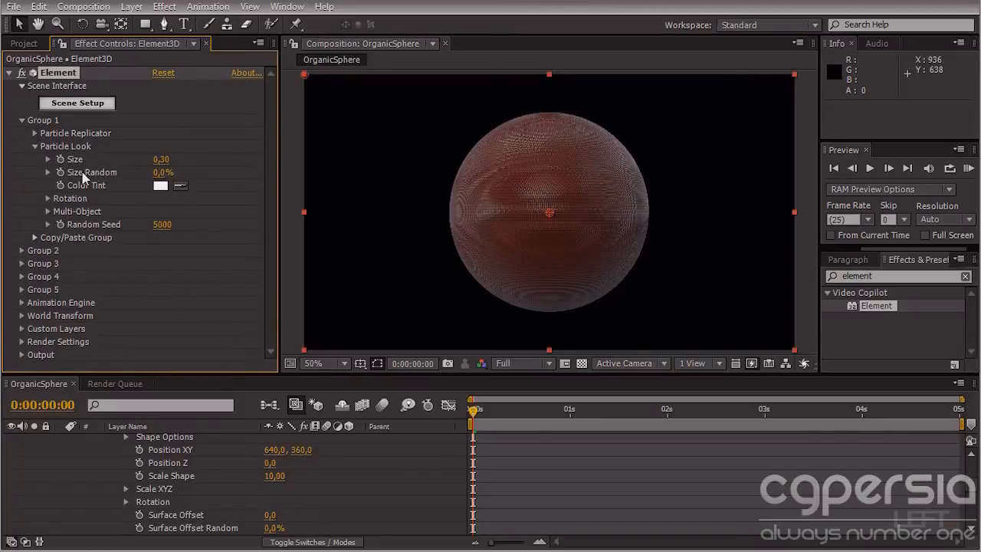
{"action": "left_click", "coordinate": [161, 172]}
{"action": "type", "text": "25"}
{"action": "key", "text": "Return"}
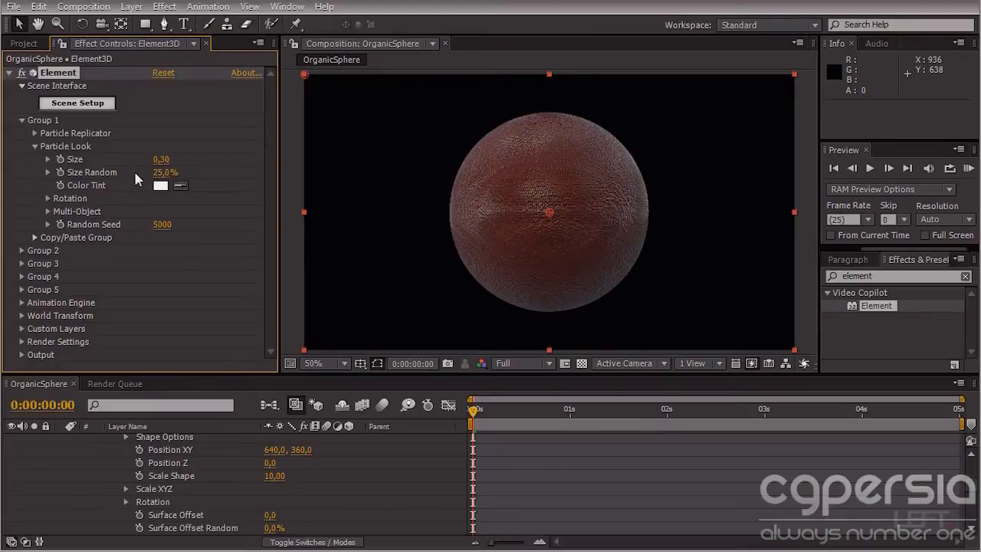
{"action": "left_click", "coordinate": [162, 172]}
{"action": "type", "text": "35"}
{"action": "key", "text": "Return"}
{"action": "scroll", "coordinate": [498, 178], "scroll_direction": "up", "scroll_amount": 1}
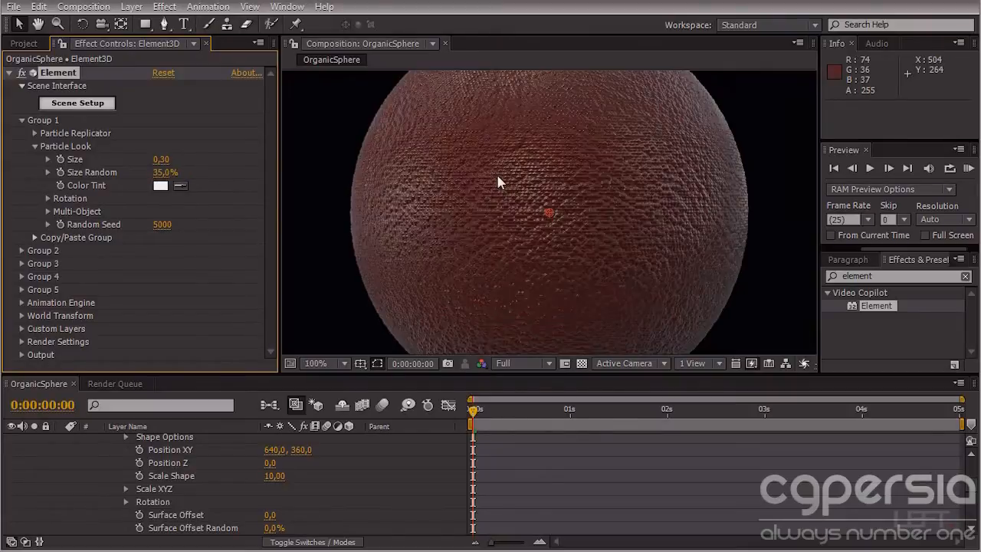
- Set the Particle Look color tint of Group 1 to pure red, FF0000
{"action": "left_click", "coordinate": [160, 185]}
{"action": "left_click", "coordinate": [673, 265]}
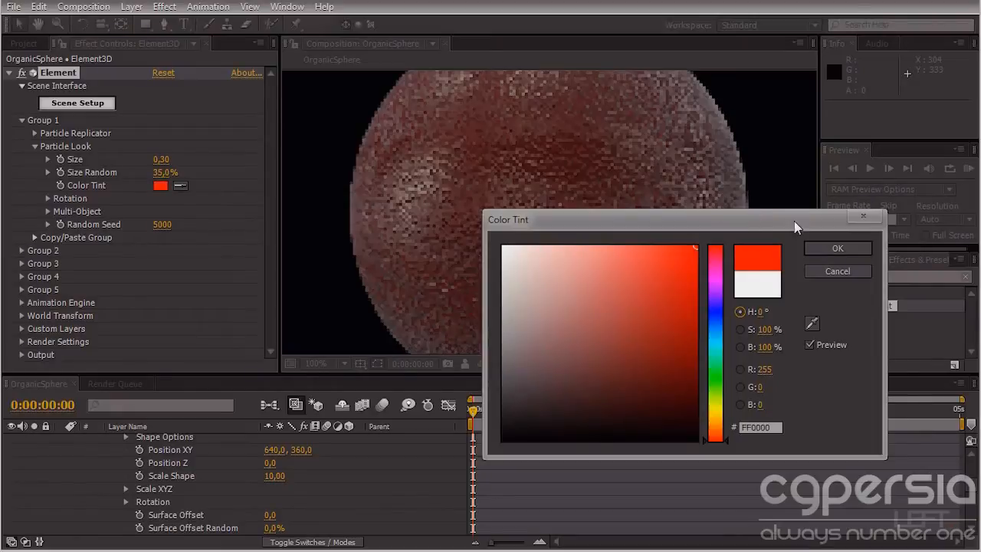
{"action": "left_click", "coordinate": [838, 248]}
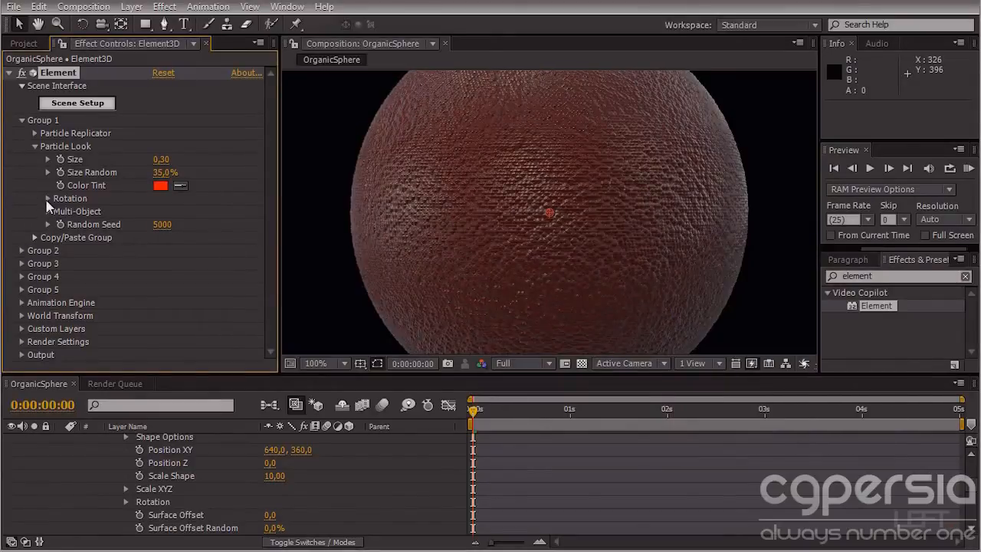
- Set the particles' Rotation Random to 180° and inspect the surface texture up close
{"action": "left_click", "coordinate": [47, 198]}
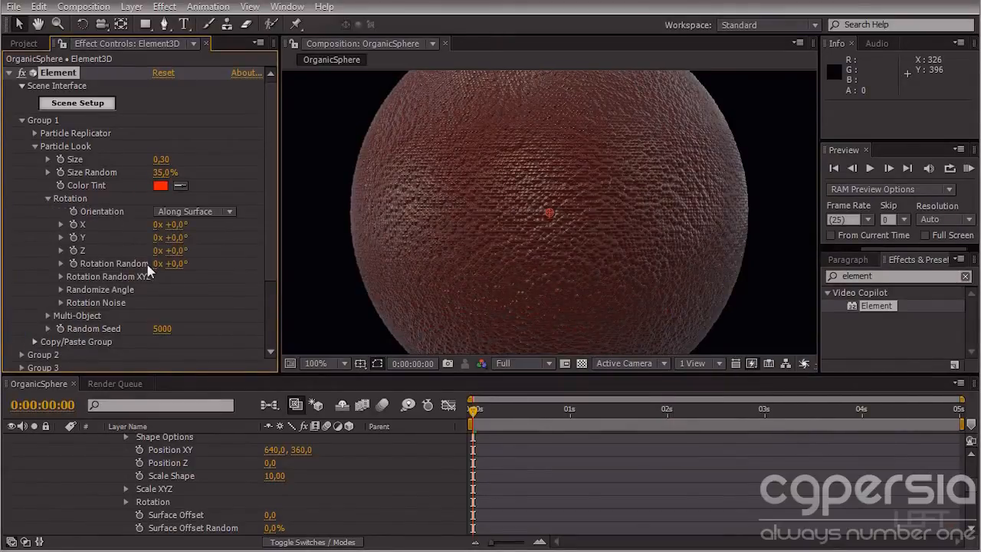
{"action": "left_click", "coordinate": [176, 263]}
{"action": "key", "text": "Return"}
{"action": "left_click", "coordinate": [221, 259]}
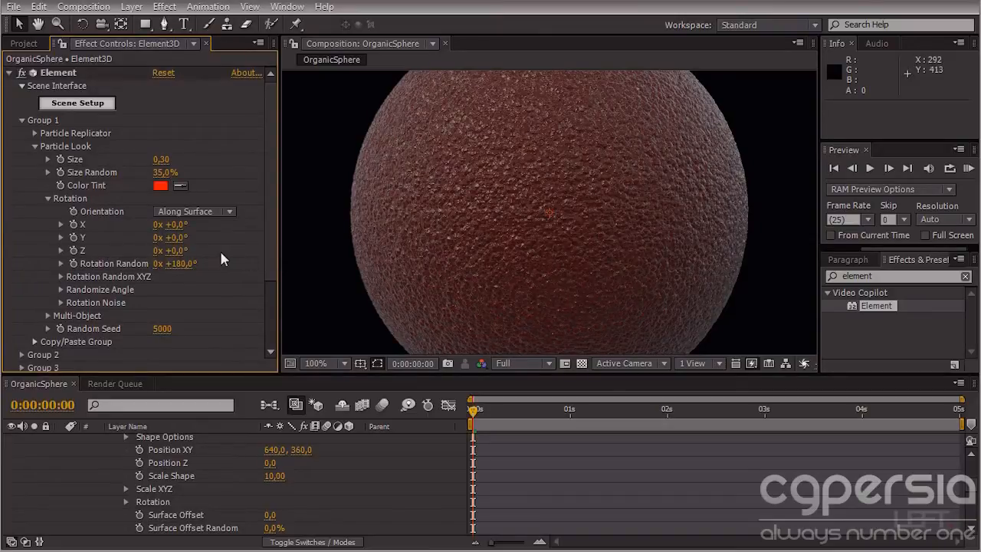
{"action": "key", "text": "period"}
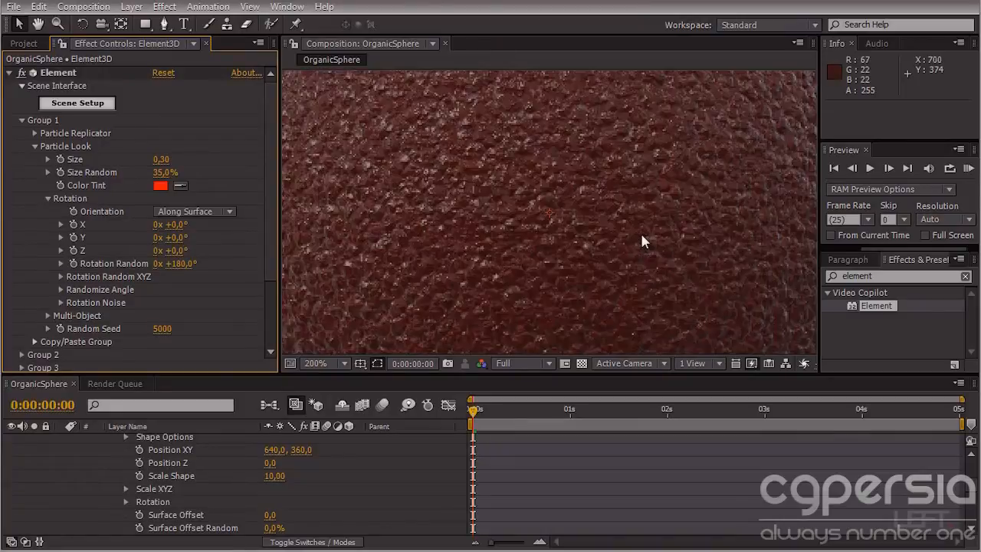
{"action": "key", "text": "comma"}
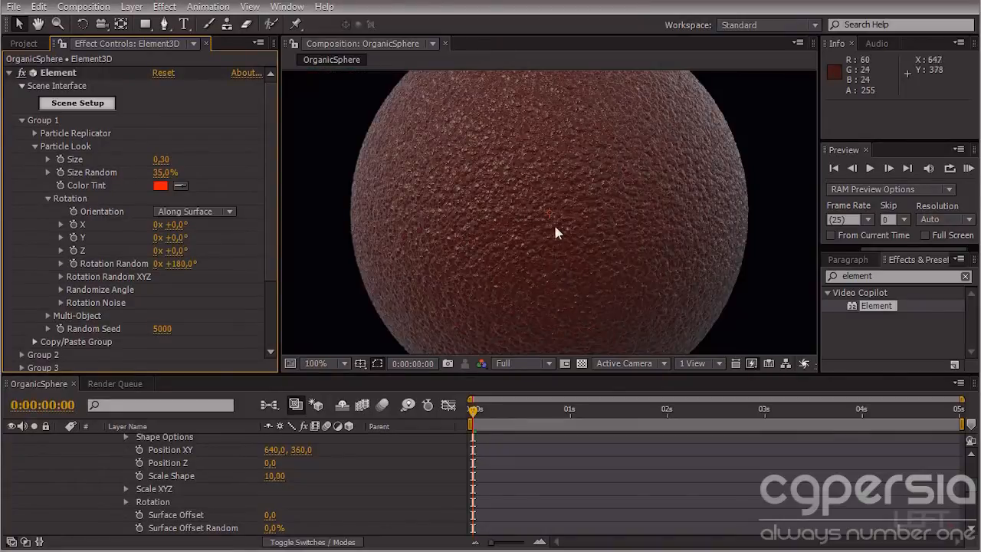
- Deform the sphere with a Position Noise scale of 1.0, an amount of 40 and a Particle Replicator random seed of 10800
{"action": "left_click", "coordinate": [34, 147]}
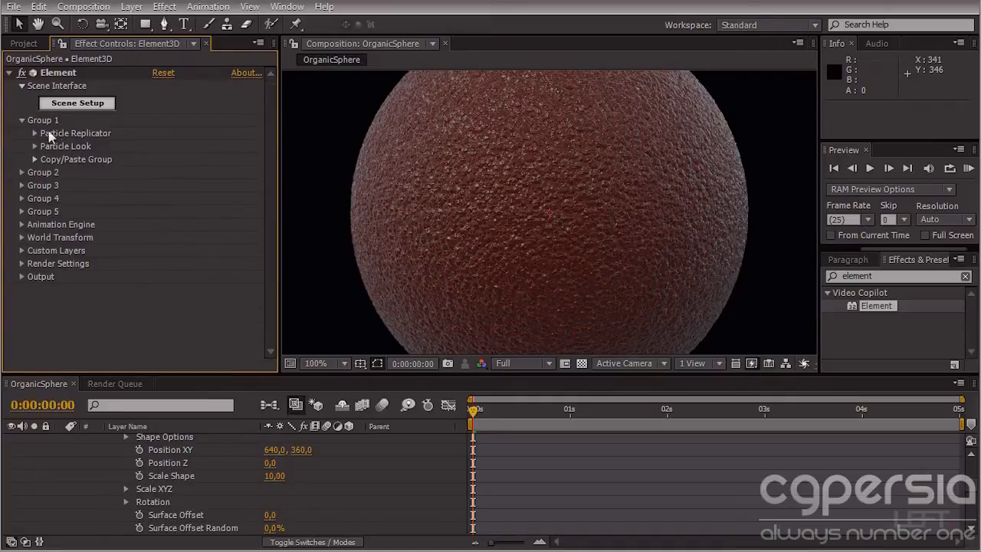
{"action": "left_click", "coordinate": [35, 133]}
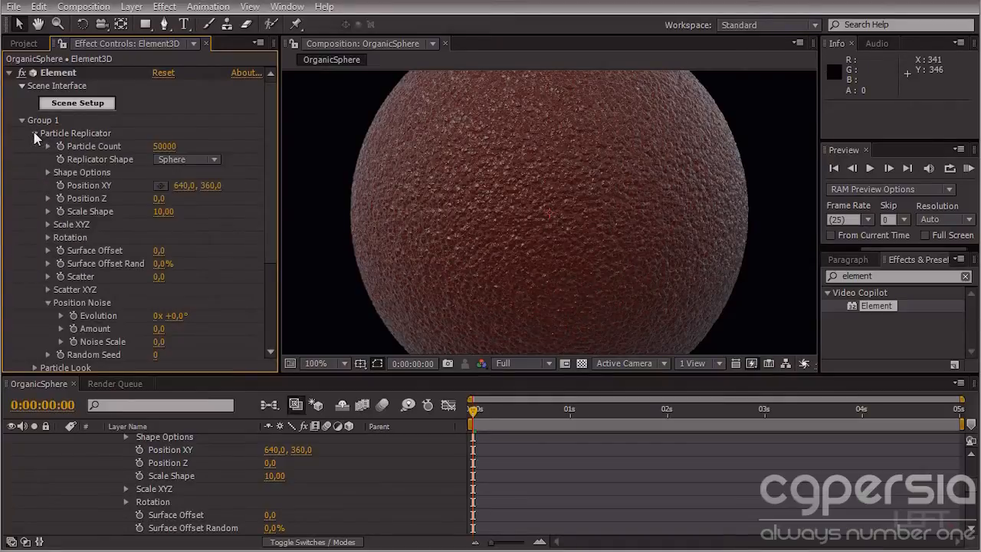
{"action": "key", "text": "comma"}
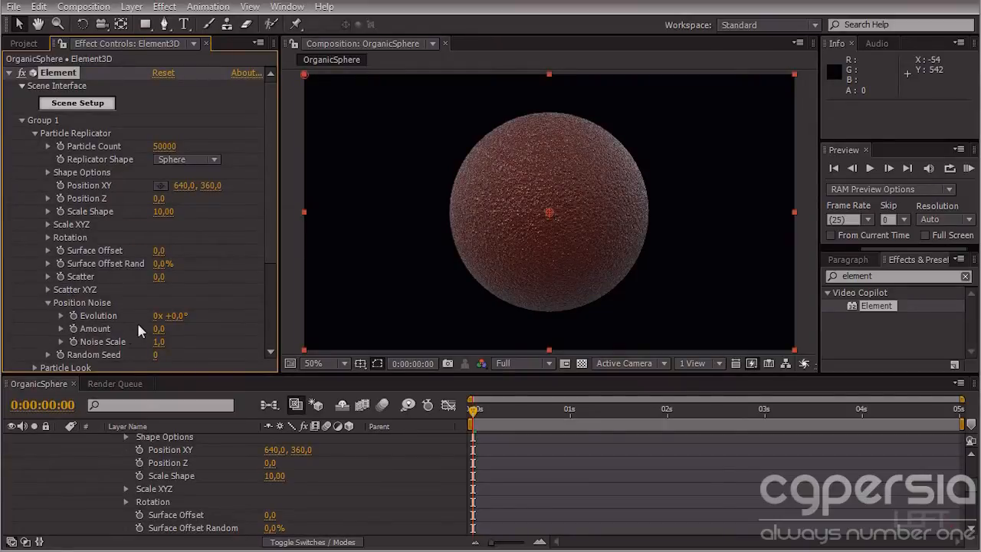
{"action": "left_click_drag", "start_coordinate": [165, 329], "coordinate": [484, 320]}
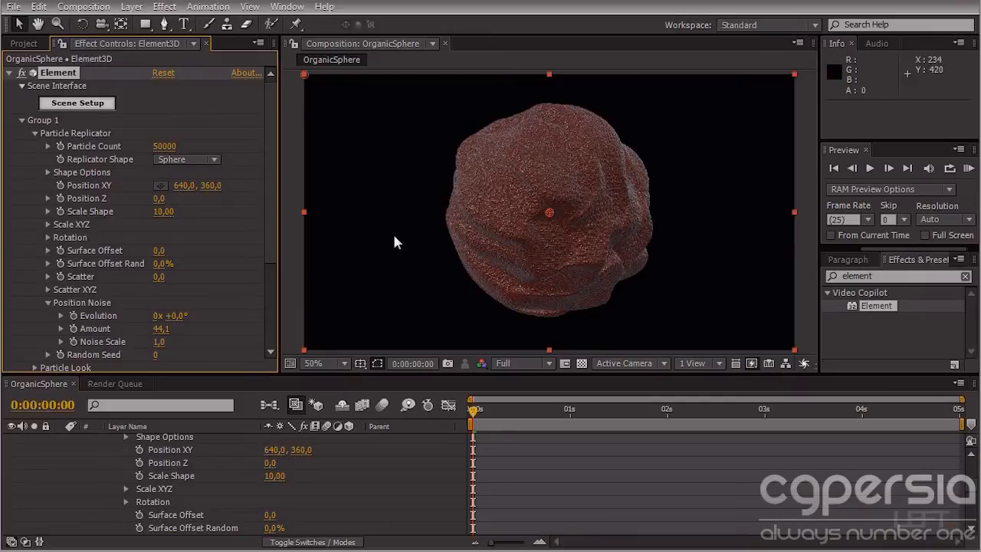
{"action": "left_click", "coordinate": [161, 329]}
{"action": "type", "text": "40"}
{"action": "key", "text": "Return"}
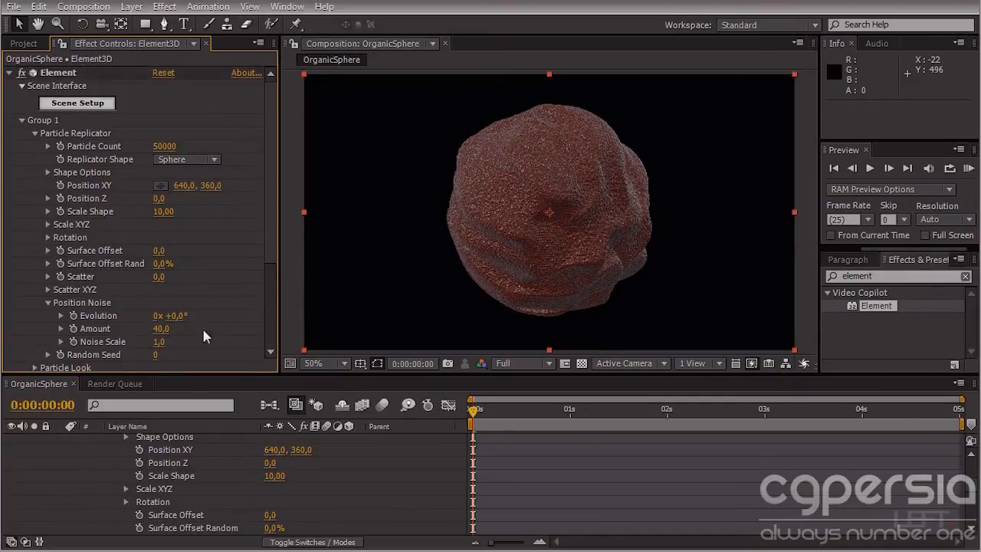
{"action": "left_click_drag", "start_coordinate": [155, 355], "coordinate": [299, 355]}
{"action": "mouse_move", "coordinate": [483, 408]}
{"action": "left_mouse_down"}
{"action": "mouse_move", "coordinate": [766, 411]}
{"action": "mouse_move", "coordinate": [473, 411]}
{"action": "left_mouse_up"}
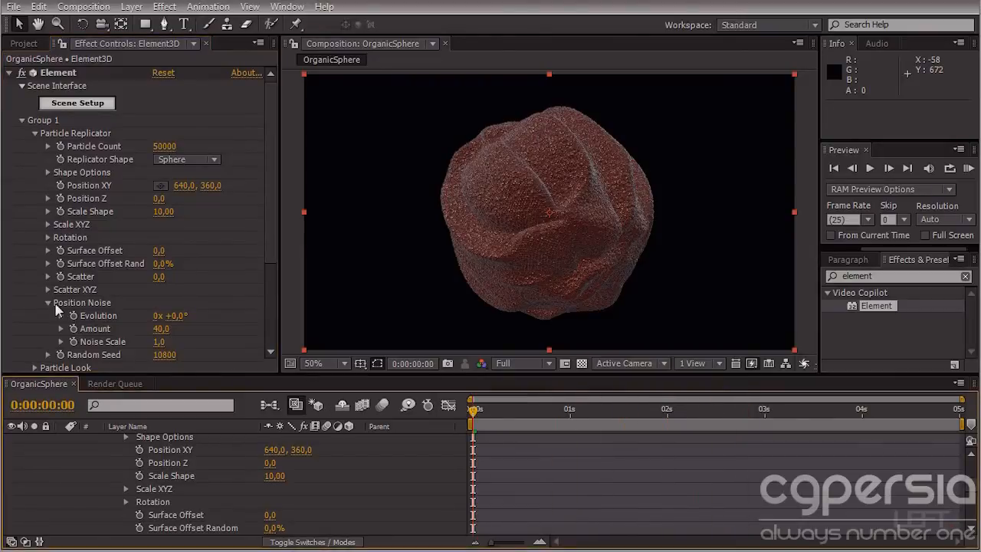
- Animate the Position Noise Evolution with the expression time*30 and play a RAM preview of the motion
{"action": "left_click", "coordinate": [104, 317]}
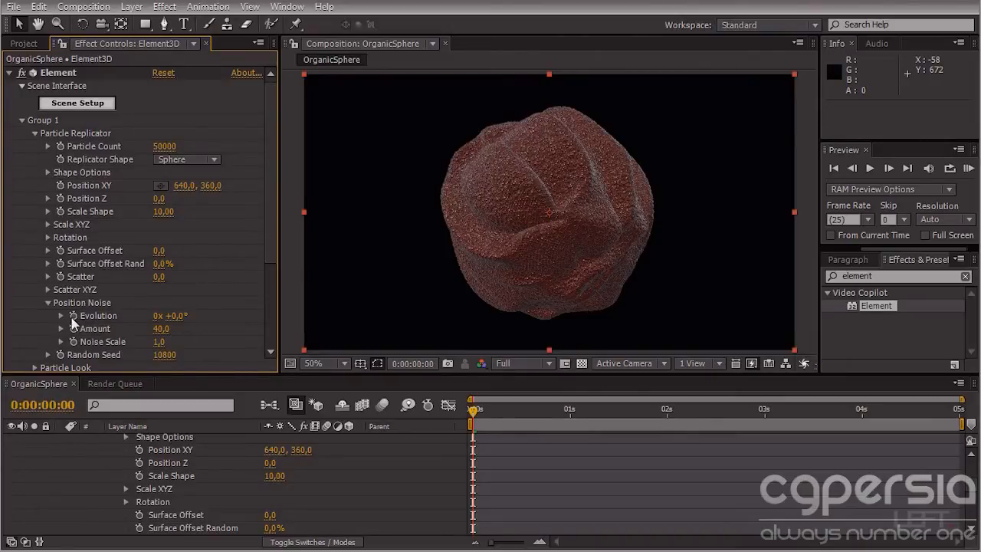
{"action": "left_click", "coordinate": [73, 315], "text": "alt"}
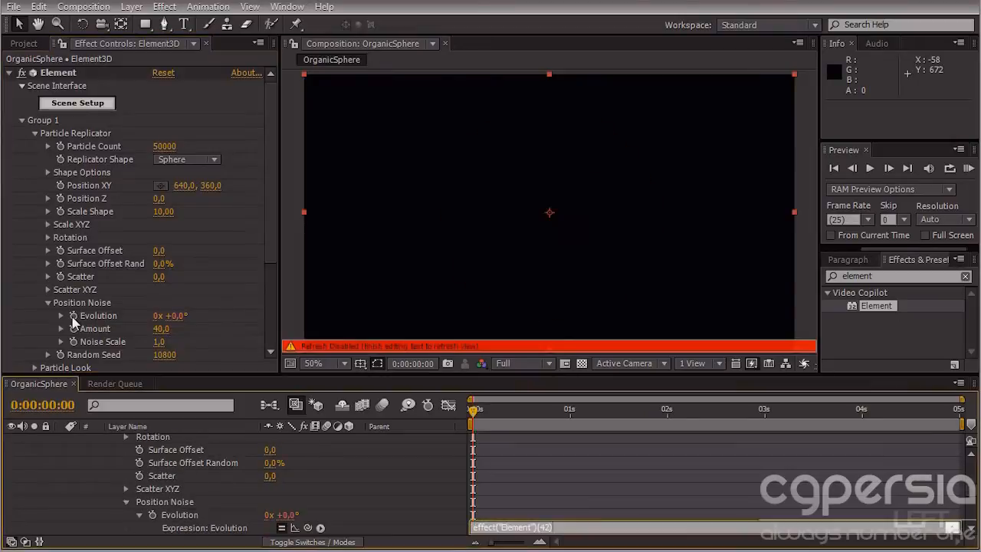
{"action": "type", "text": "time*30"}
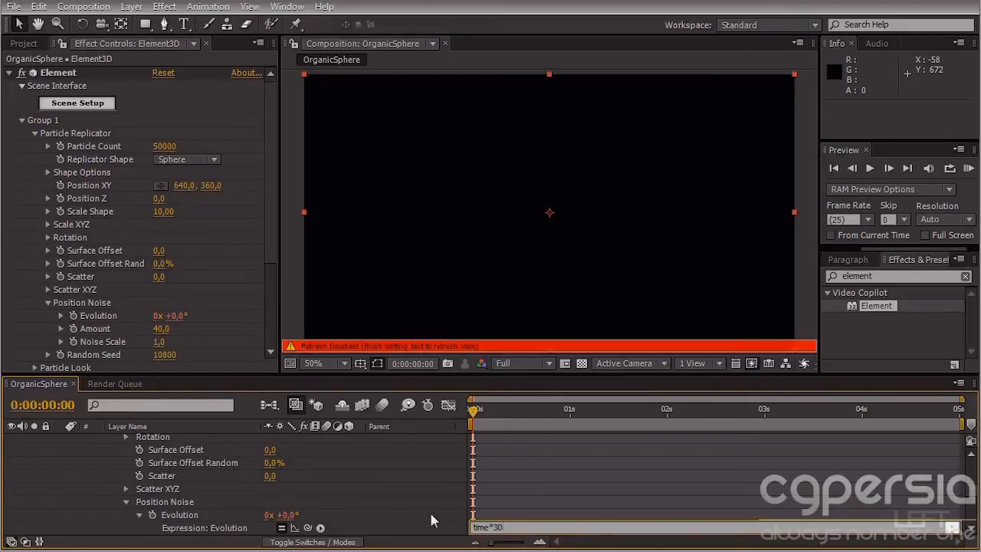
{"action": "left_click", "coordinate": [416, 479]}
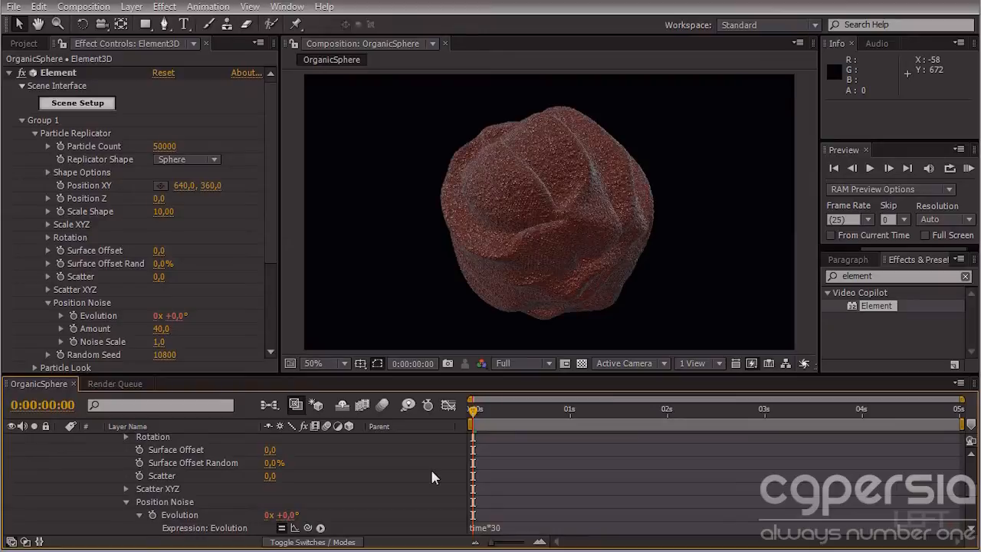
{"action": "key", "text": "KP_0"}
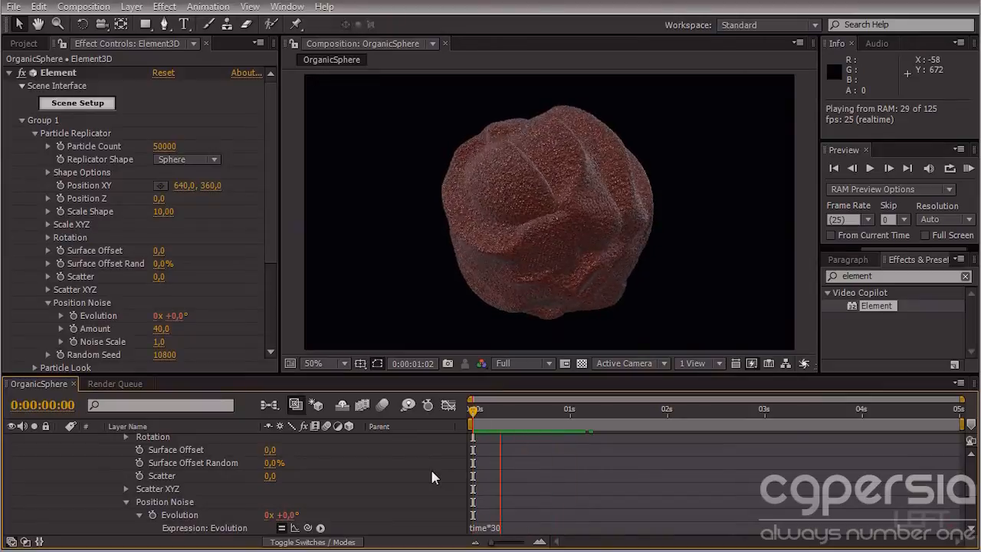
{"action": "key", "text": "space"}
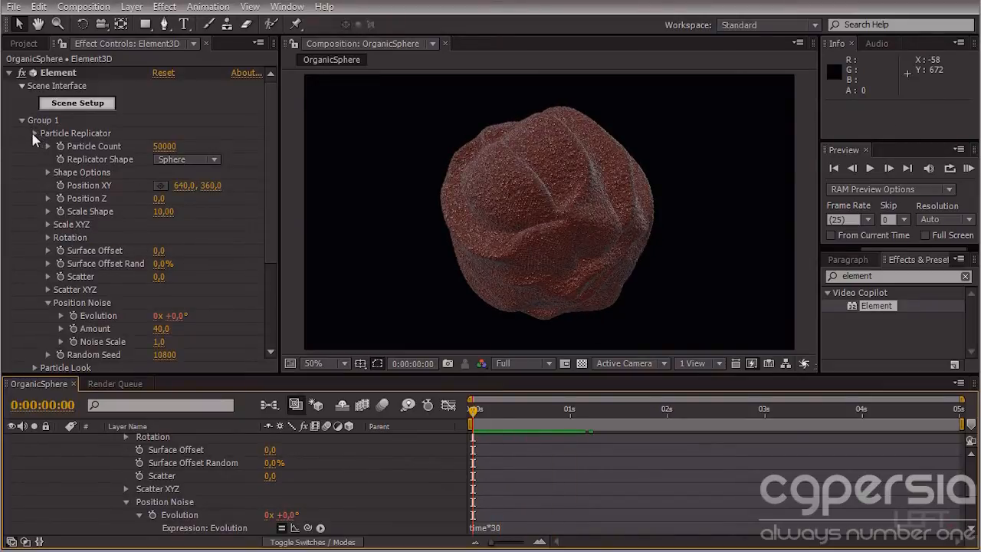
- Enable Ambient Occlusion (SSAO) in Element's Render Settings
{"action": "left_click", "coordinate": [33, 134]}
{"action": "left_click", "coordinate": [22, 122]}
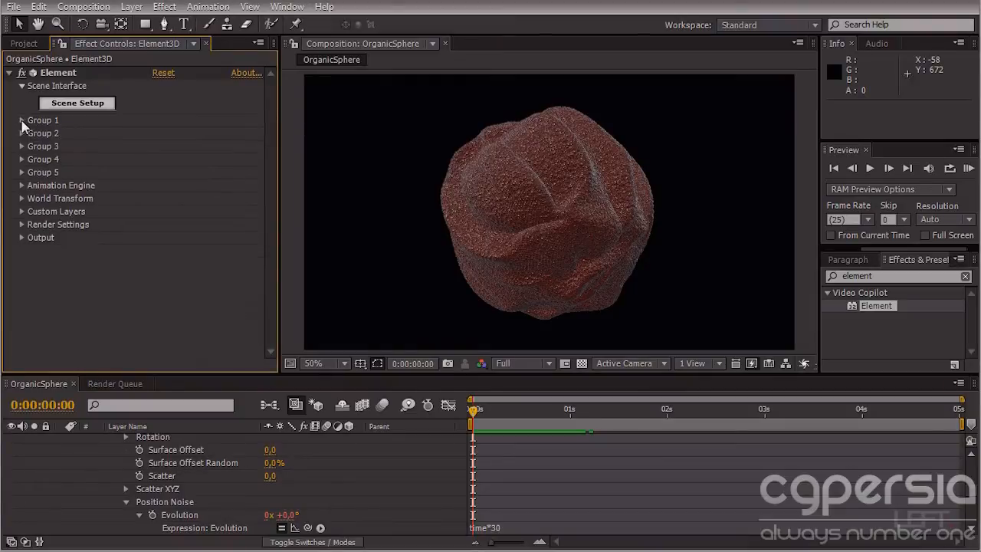
{"action": "left_click", "coordinate": [22, 224]}
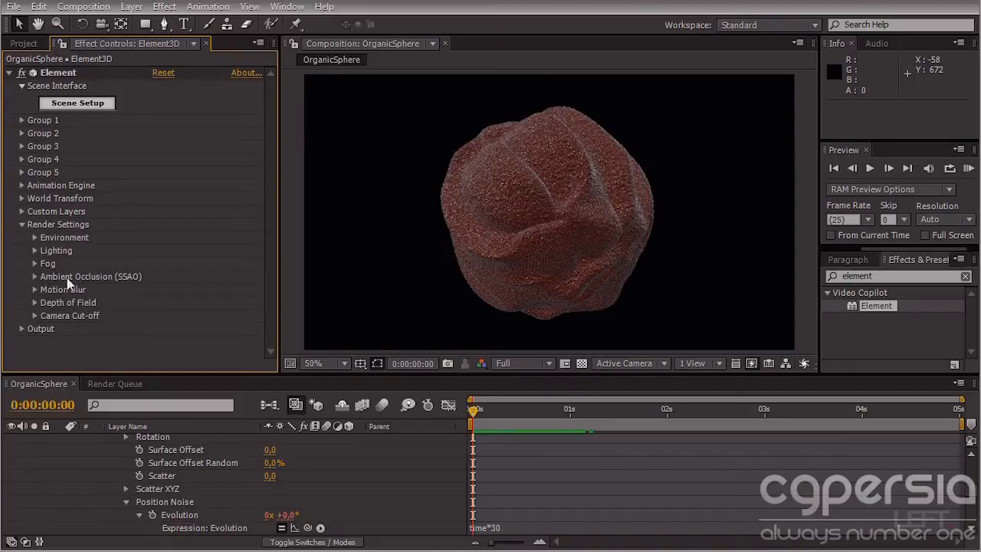
{"action": "left_click", "coordinate": [34, 276]}
{"action": "scroll", "coordinate": [46, 280], "scroll_direction": "down", "scroll_amount": 2}
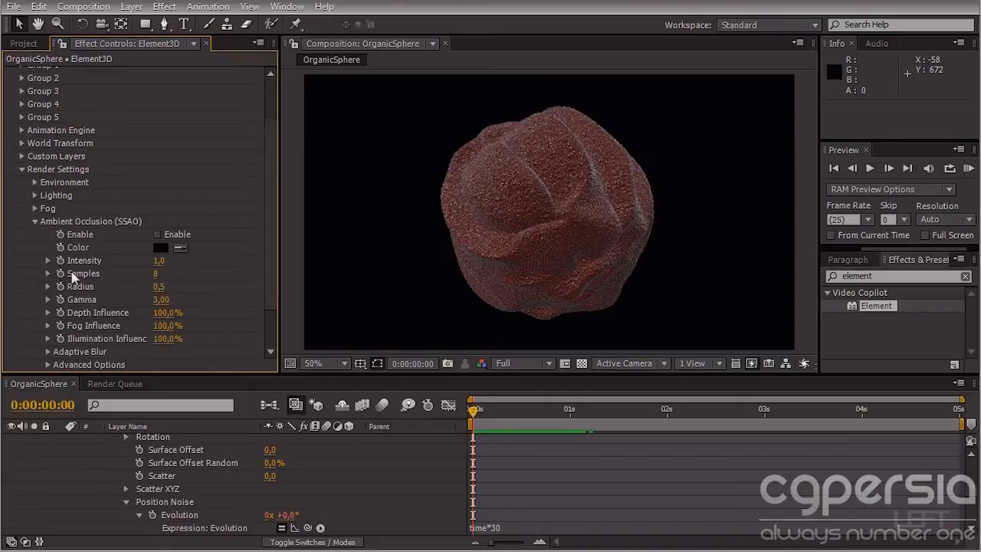
{"action": "left_click", "coordinate": [177, 234]}
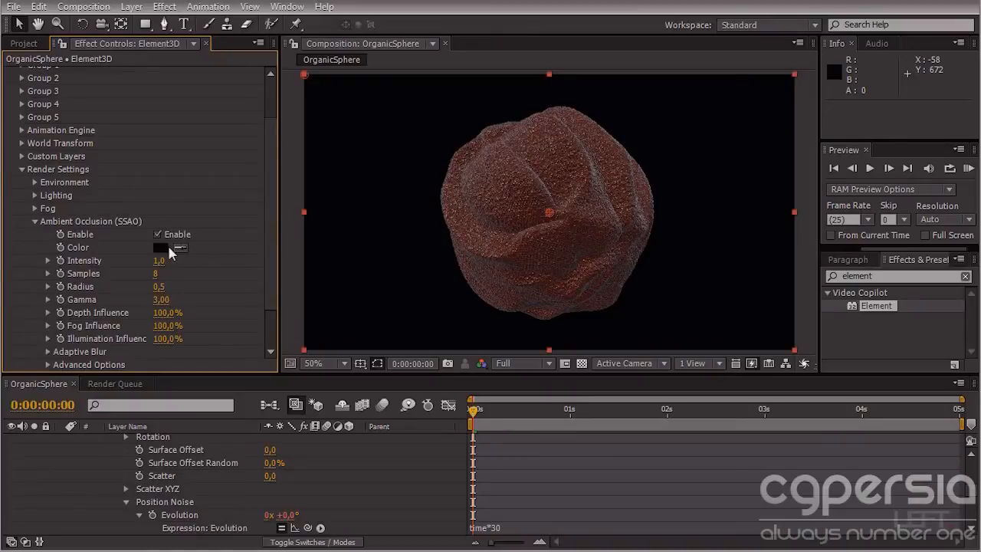
- Set the Ambient Occlusion intensity to 6 and its gamma to 4.86, and check the shading up close
{"action": "left_click_drag", "start_coordinate": [159, 260], "coordinate": [171, 261]}
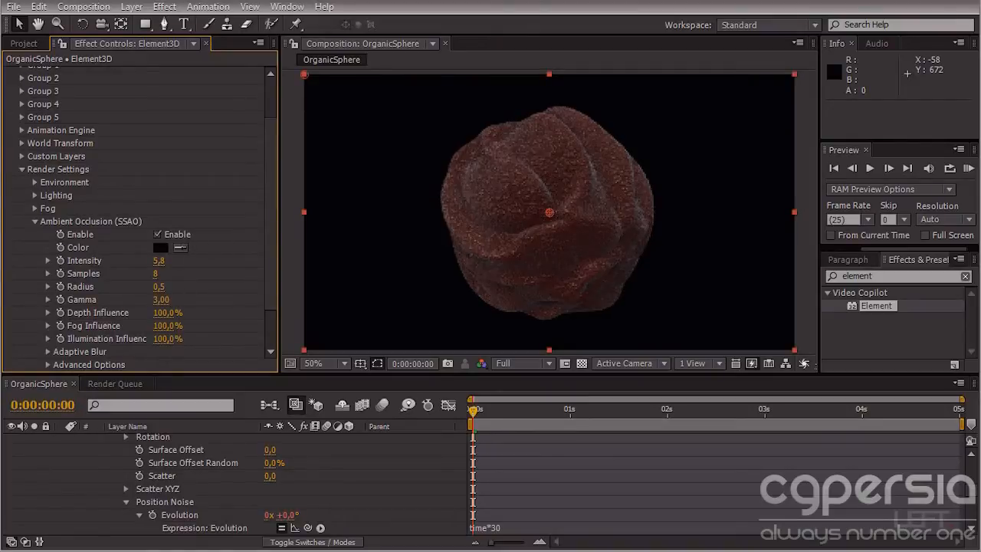
{"action": "left_click", "coordinate": [160, 261]}
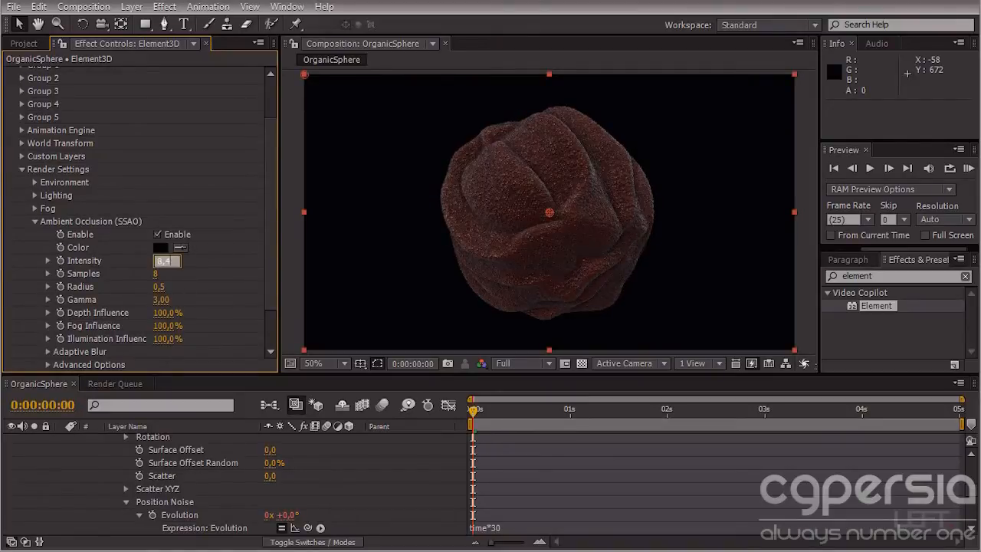
{"action": "type", "text": "6"}
{"action": "key", "text": "Return"}
{"action": "left_click_drag", "start_coordinate": [161, 299], "coordinate": [215, 299]}
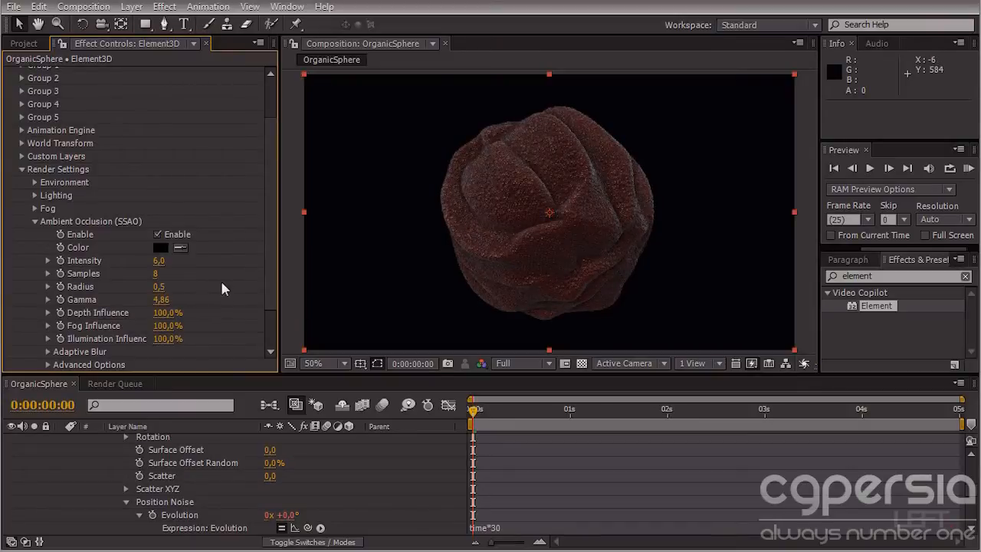
{"action": "scroll", "coordinate": [530, 215], "scroll_direction": "up", "scroll_amount": 1}
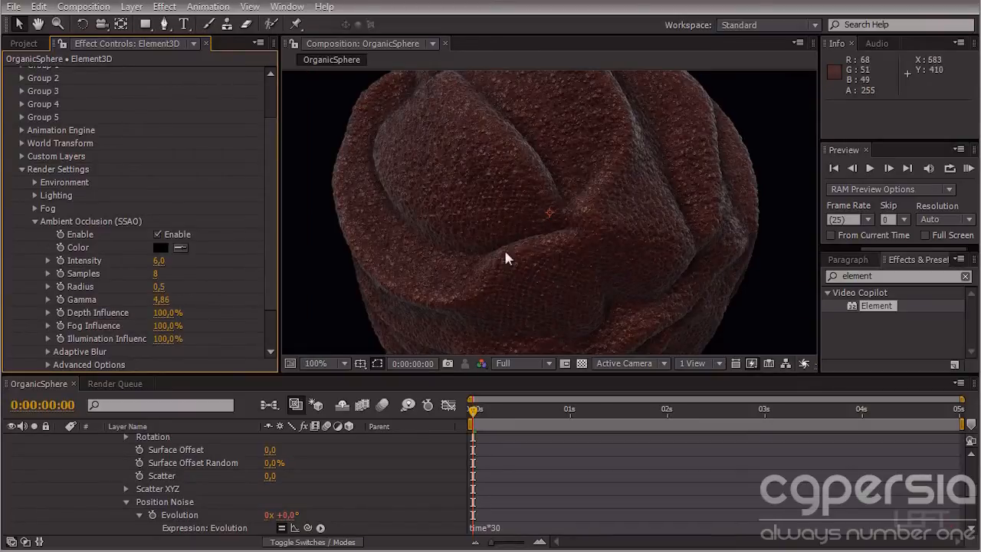
{"action": "scroll", "coordinate": [411, 201], "scroll_direction": "down", "scroll_amount": 1}
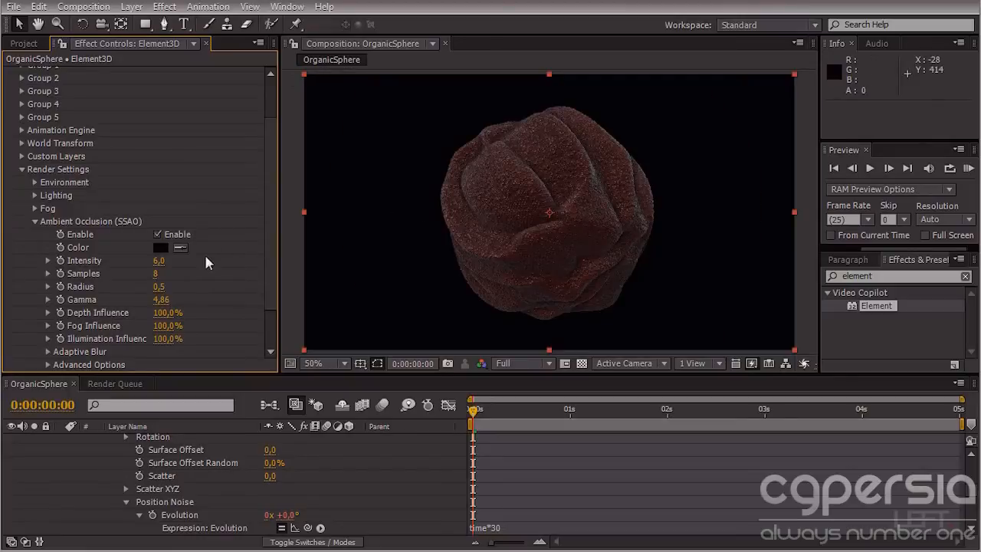
{"action": "left_click", "coordinate": [36, 222]}
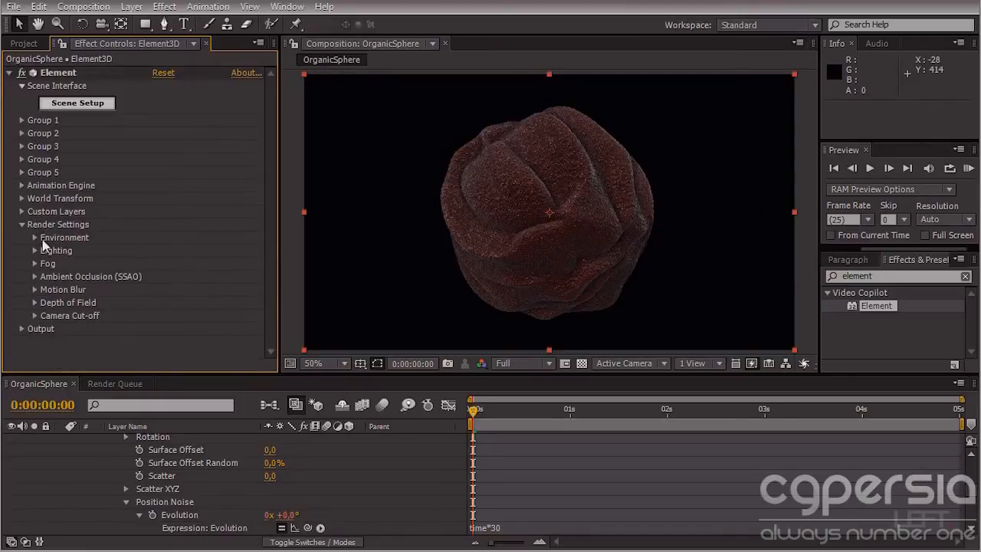
- Set Element's Add Lighting preset to Dark and rotate the additional lighting 33° on X
{"action": "left_click", "coordinate": [35, 251]}
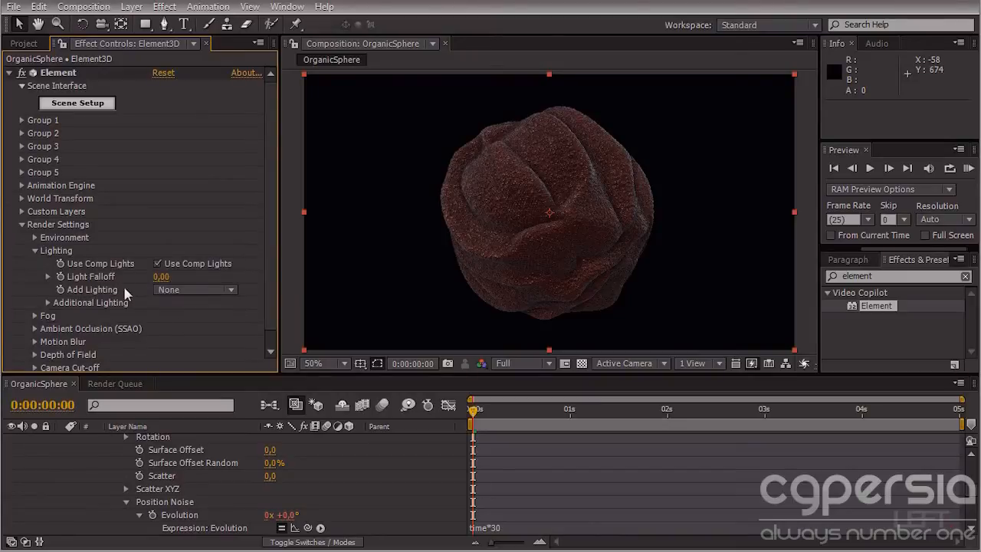
{"action": "left_click", "coordinate": [169, 290]}
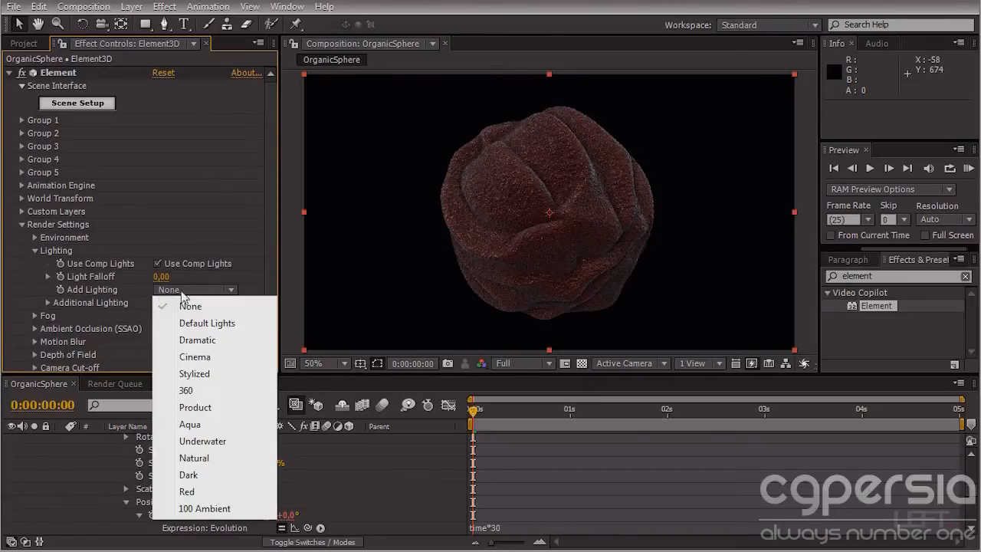
{"action": "left_click", "coordinate": [187, 475]}
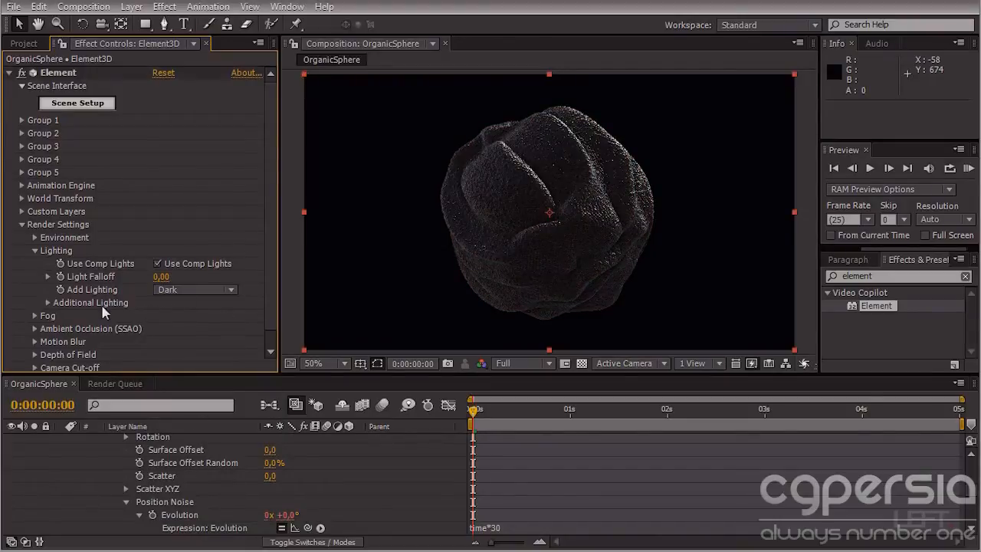
{"action": "left_click", "coordinate": [47, 302]}
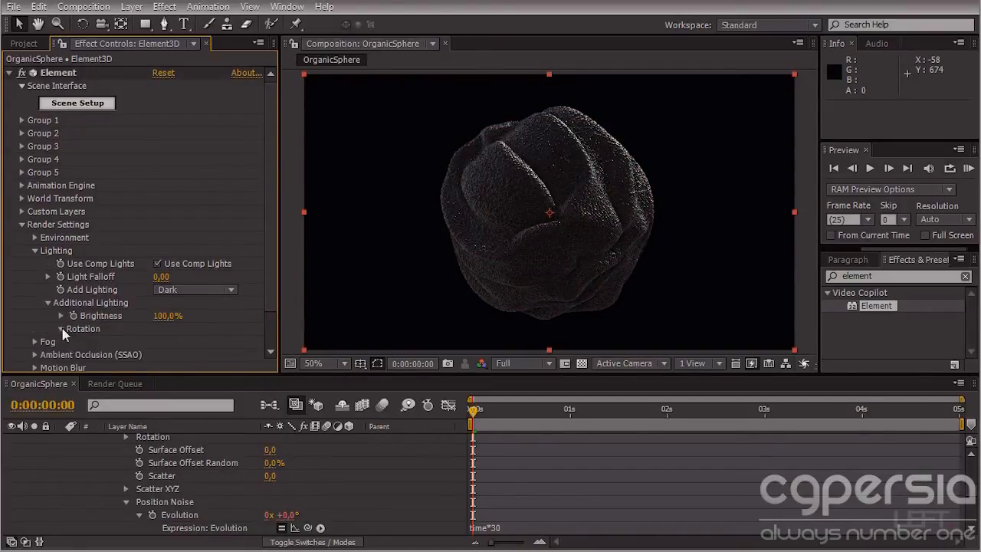
{"action": "left_click", "coordinate": [62, 328]}
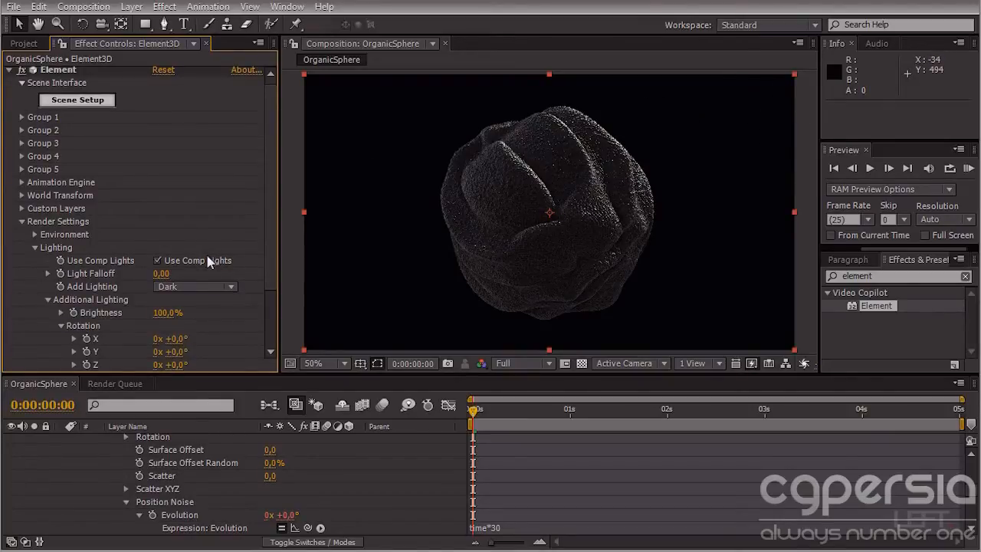
{"action": "scroll", "coordinate": [225, 319], "scroll_direction": "down", "scroll_amount": 2}
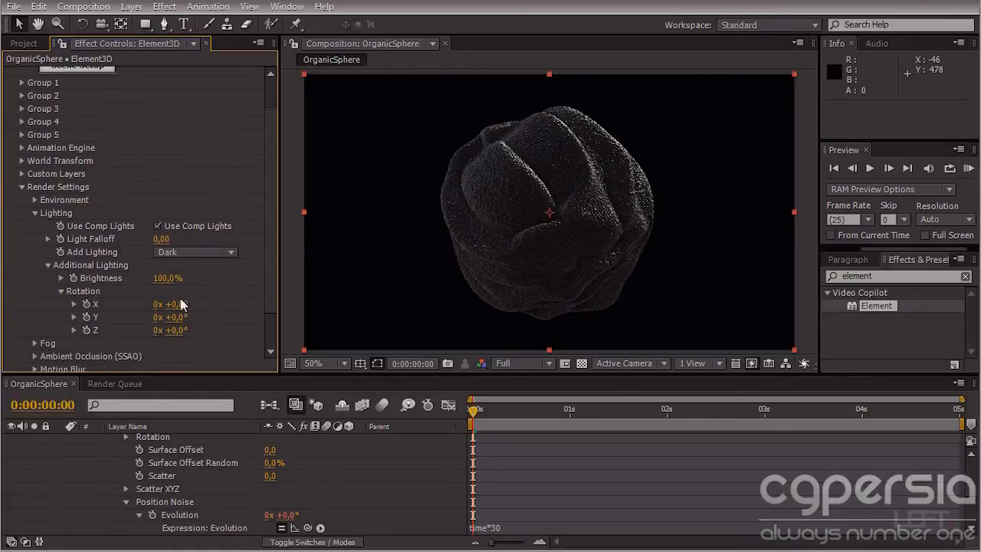
{"action": "left_click_drag", "start_coordinate": [177, 305], "coordinate": [207, 303]}
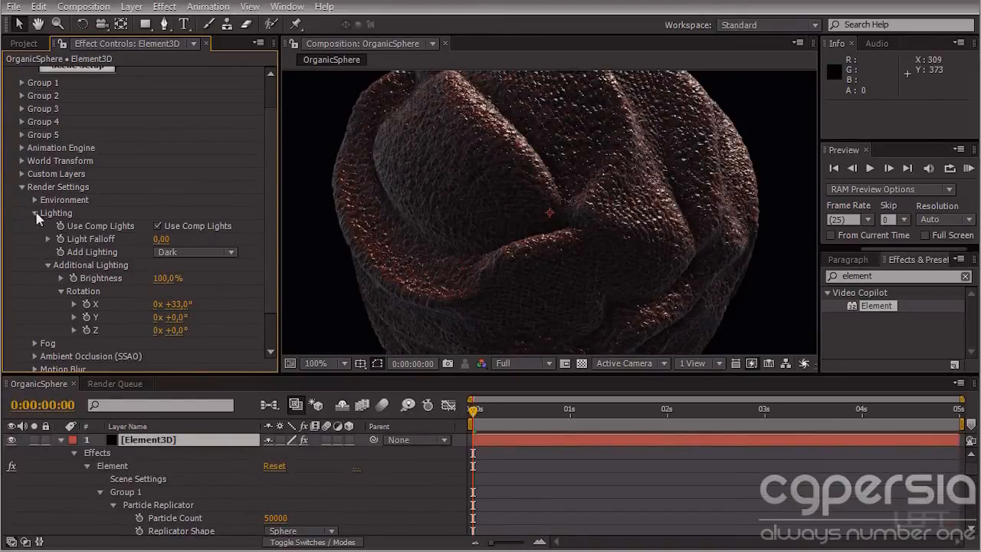
{"action": "left_click", "coordinate": [36, 214]}
{"action": "left_click", "coordinate": [22, 225]}
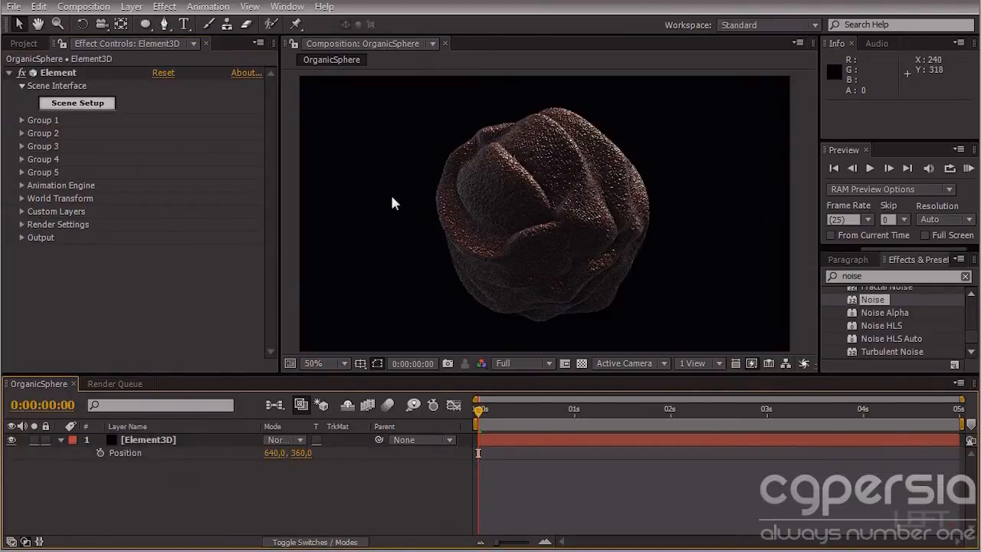
- Add a two-node camera with the 28mm preset to the composition
{"action": "scroll", "coordinate": [666, 255], "scroll_direction": "up", "scroll_amount": 2}
{"action": "scroll", "coordinate": [522, 233], "scroll_direction": "up", "scroll_amount": 2}
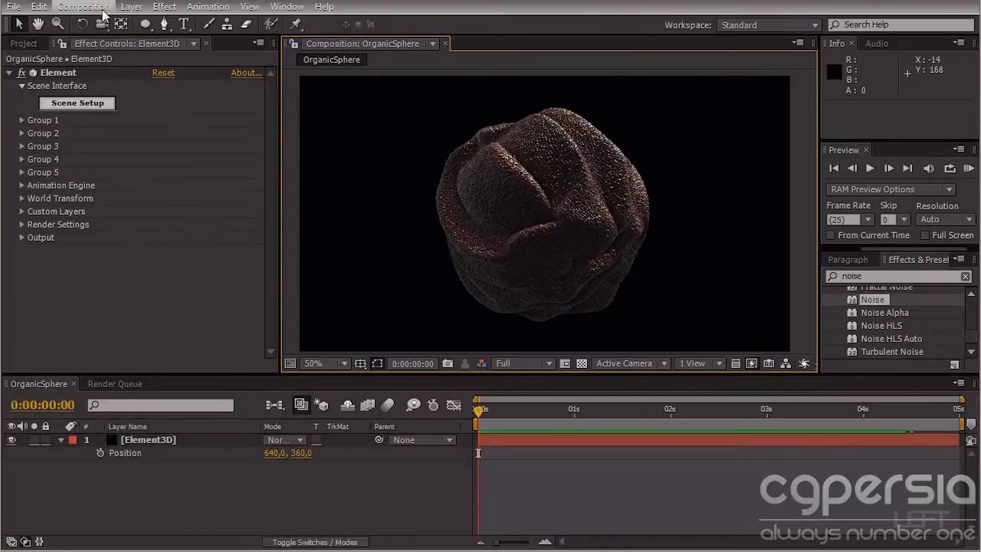
{"action": "left_click", "coordinate": [127, 8]}
{"action": "mouse_move", "coordinate": [153, 23]}
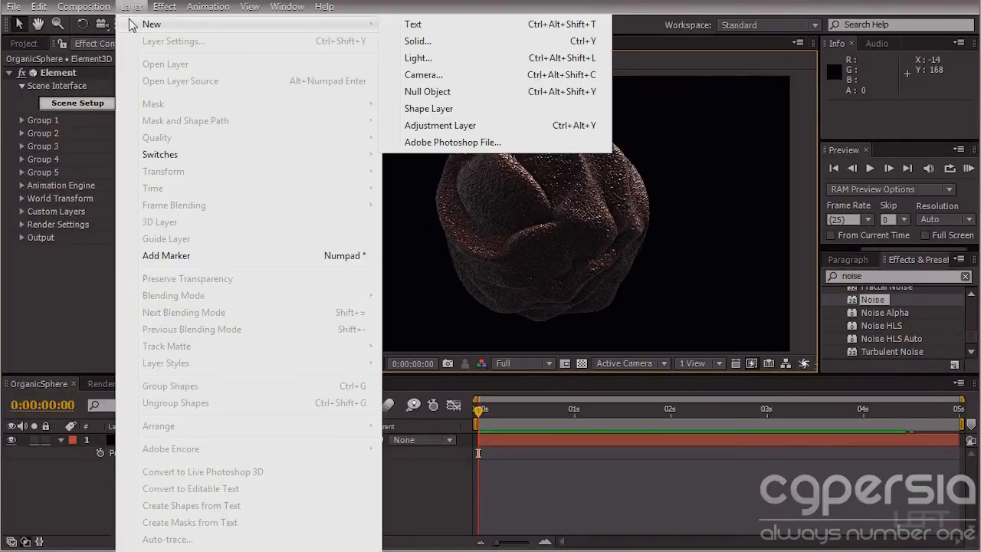
{"action": "left_click", "coordinate": [504, 70]}
{"action": "left_click", "coordinate": [544, 149]}
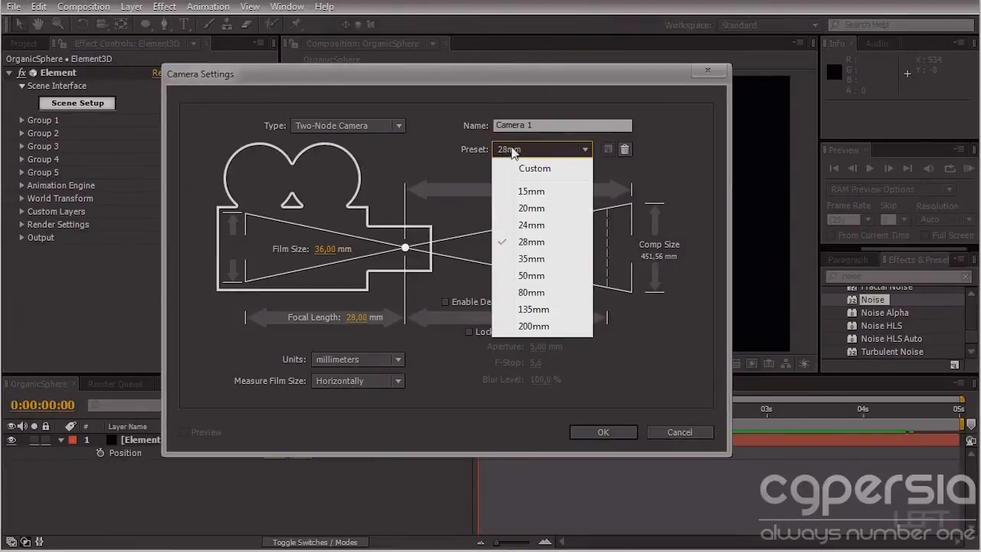
{"action": "left_click", "coordinate": [525, 245]}
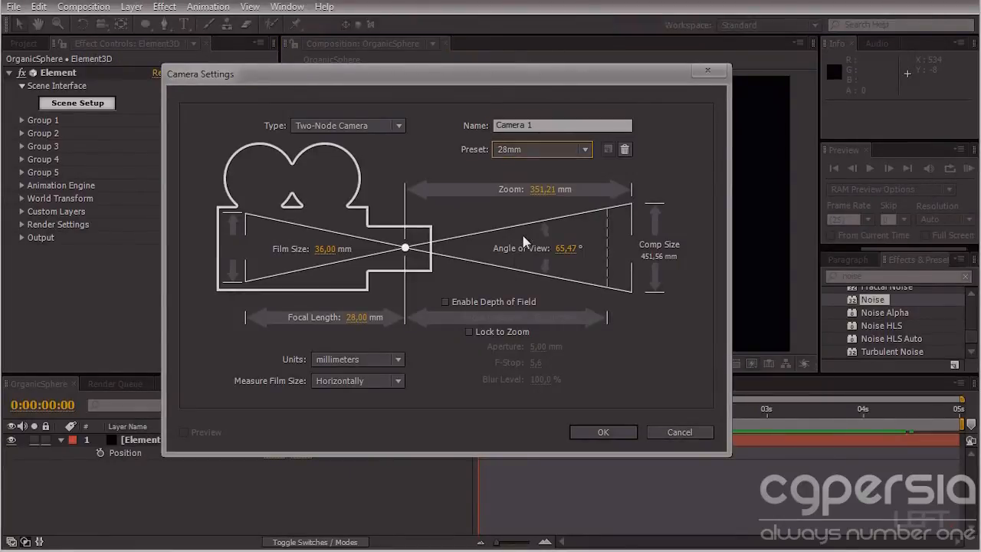
{"action": "left_click", "coordinate": [597, 434]}
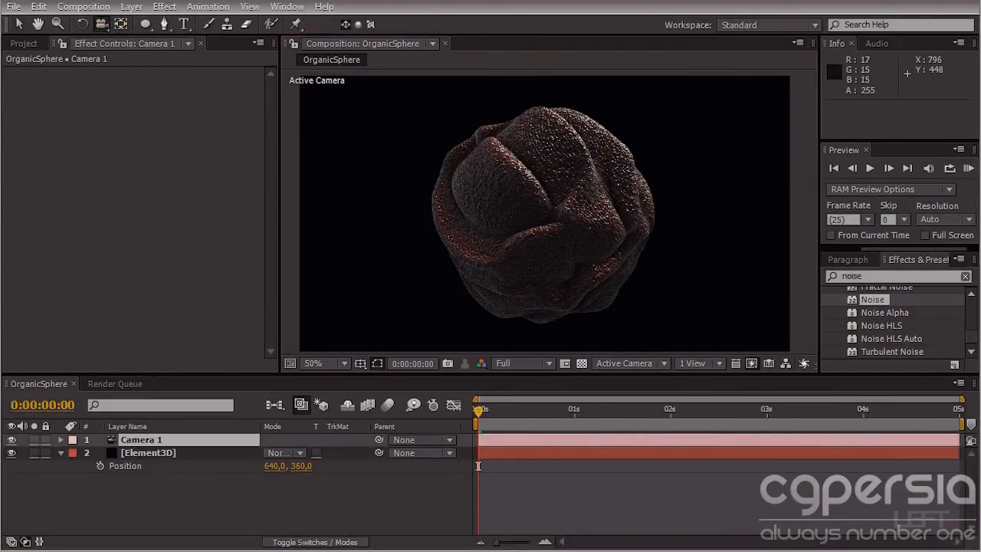
- Pull the camera back and track it to about 868, 376, -1195.6 so the sphere sits left of the frame's centre
{"action": "left_click", "coordinate": [543, 215]}
{"action": "middle_click", "coordinate": [540, 212]}
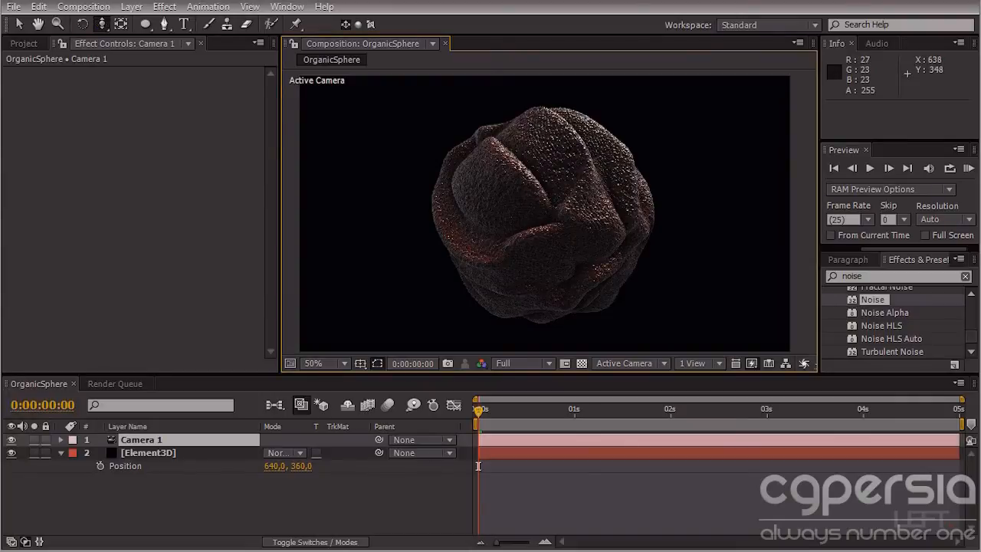
{"action": "left_click_drag", "start_coordinate": [544, 204], "coordinate": [546, 232]}
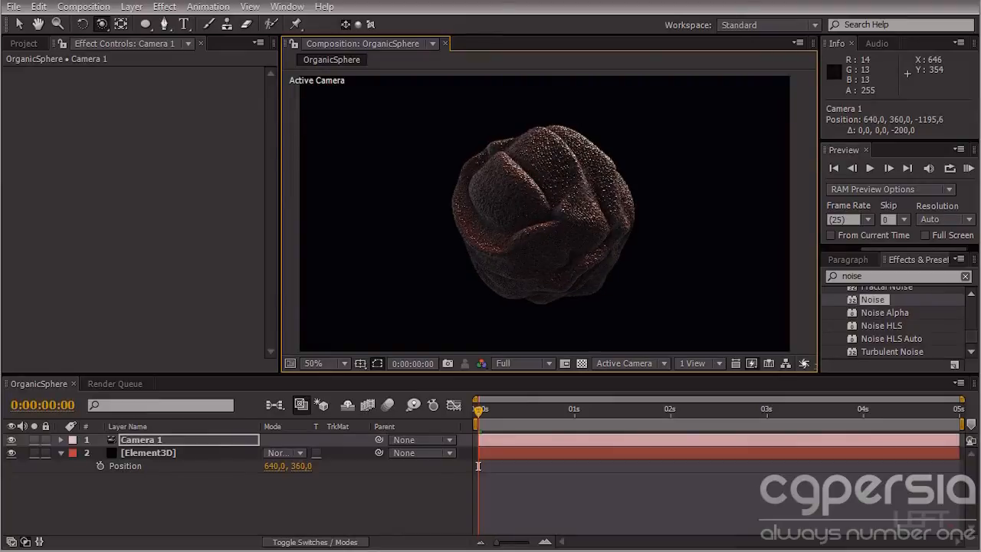
{"action": "key", "text": "c"}
{"action": "left_click_drag", "start_coordinate": [548, 211], "coordinate": [466, 206]}
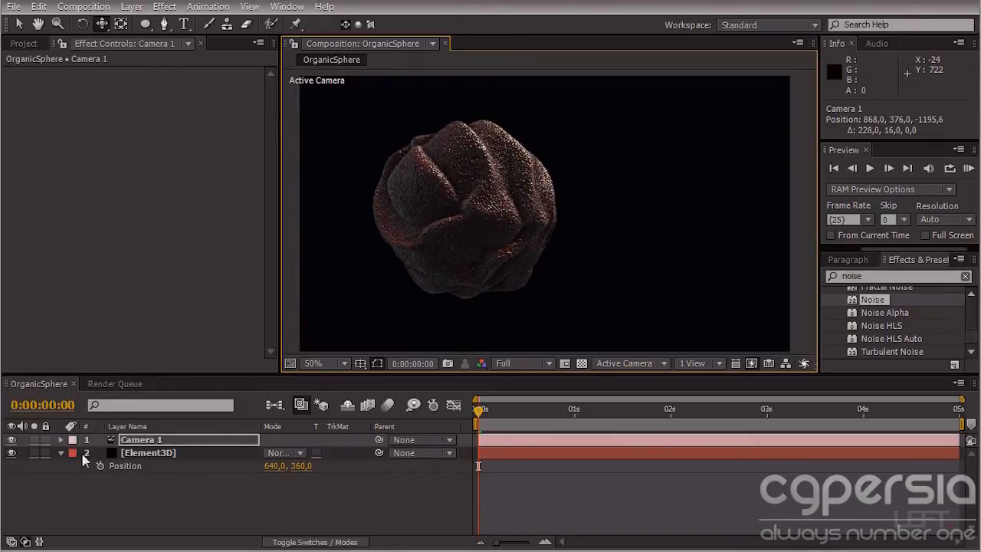
- Add a point light with 100% intensity to the composition
{"action": "left_click", "coordinate": [122, 440]}
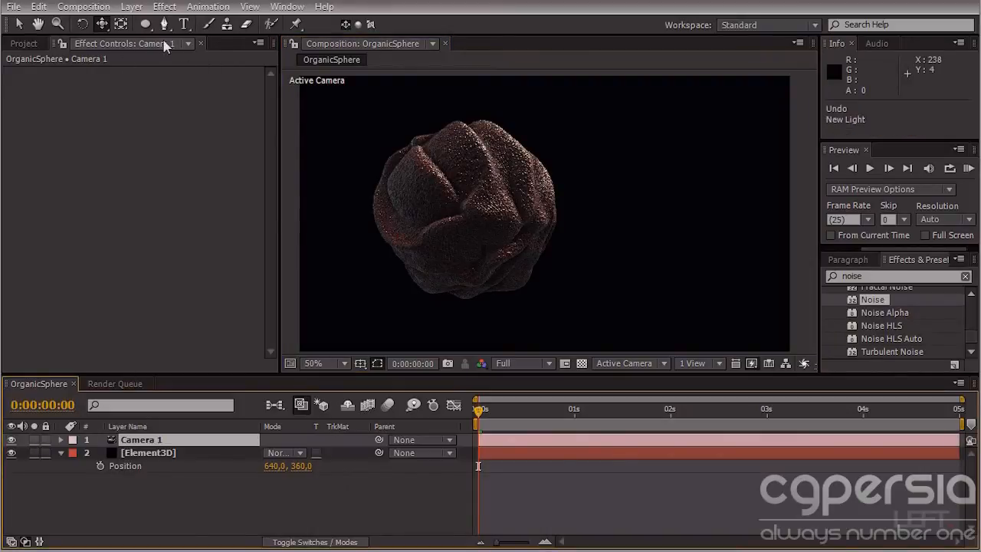
{"action": "left_click", "coordinate": [131, 7]}
{"action": "mouse_move", "coordinate": [140, 28]}
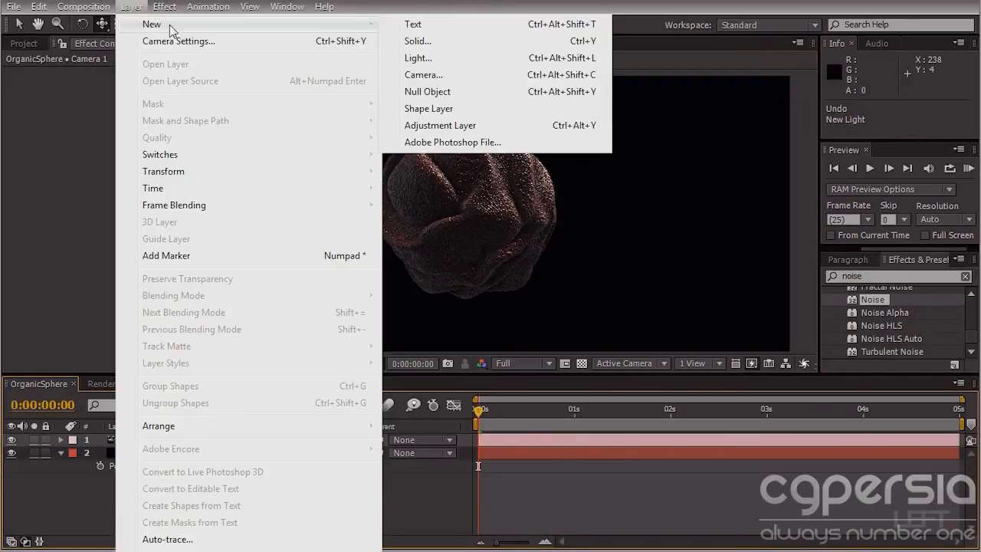
{"action": "left_click", "coordinate": [428, 51]}
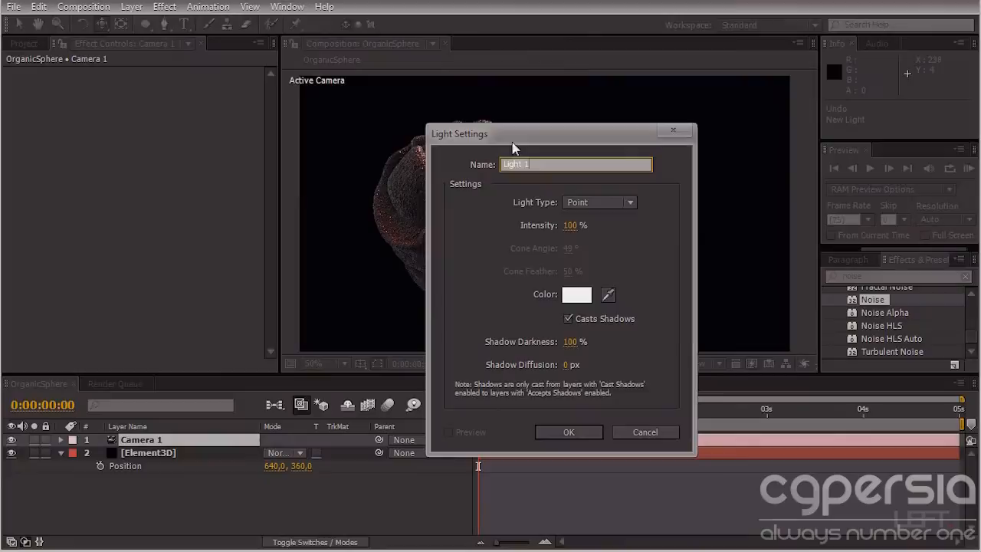
{"action": "left_click", "coordinate": [595, 202]}
{"action": "left_click", "coordinate": [590, 257]}
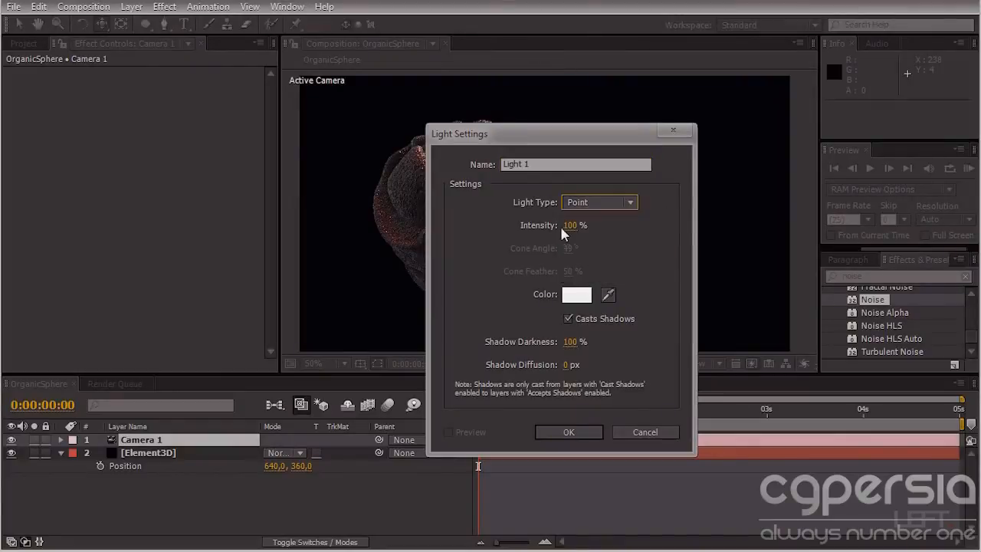
{"action": "left_click", "coordinate": [569, 226]}
{"action": "type", "text": "100"}
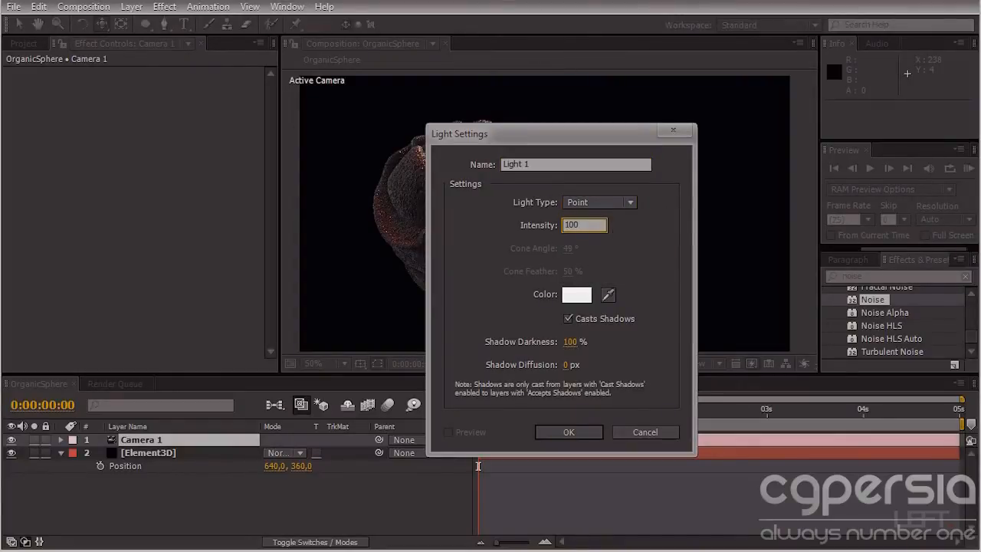
{"action": "left_click", "coordinate": [569, 433]}
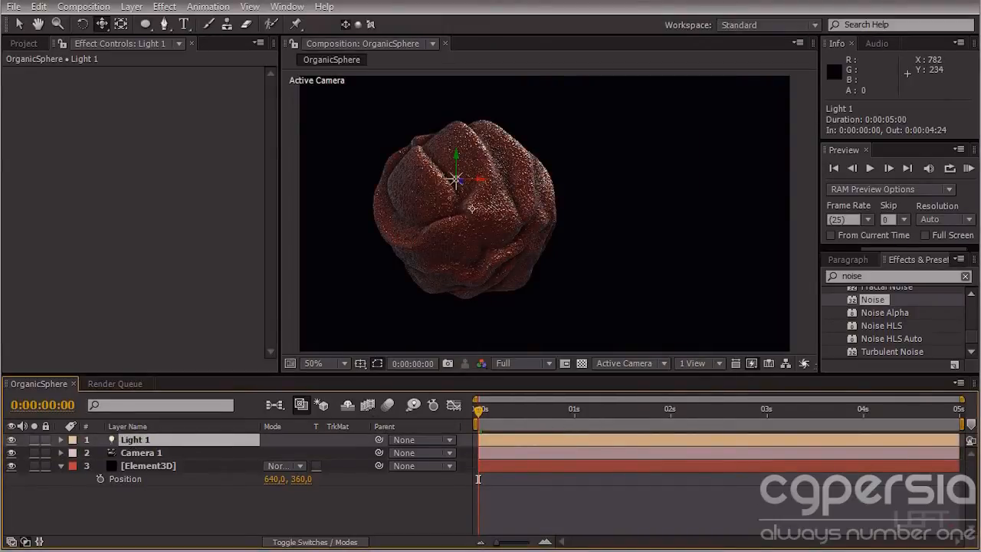
- Move the point light outside the frame to the sphere's upper right, at about 1800.9, -182.2, -444.4
{"action": "key", "text": "comma"}
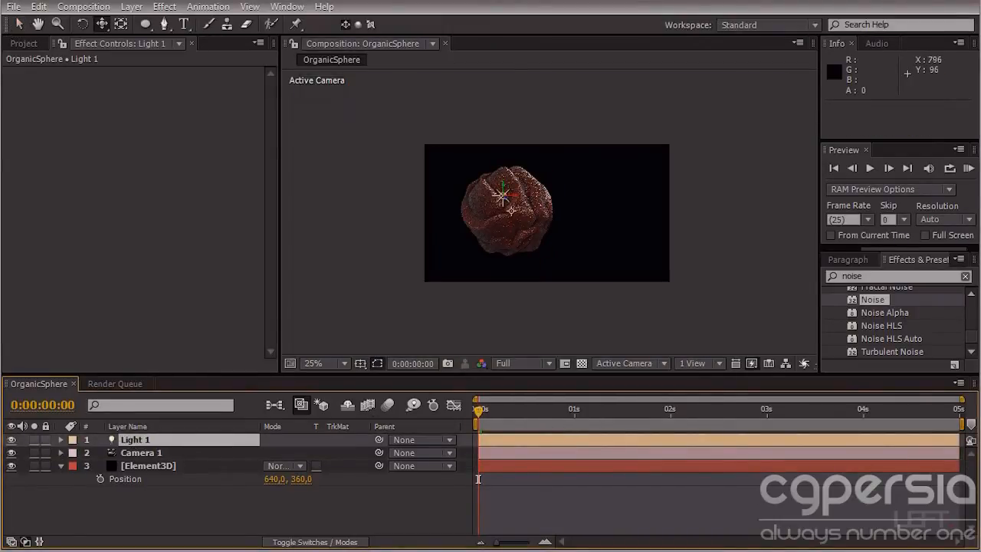
{"action": "key", "text": "v"}
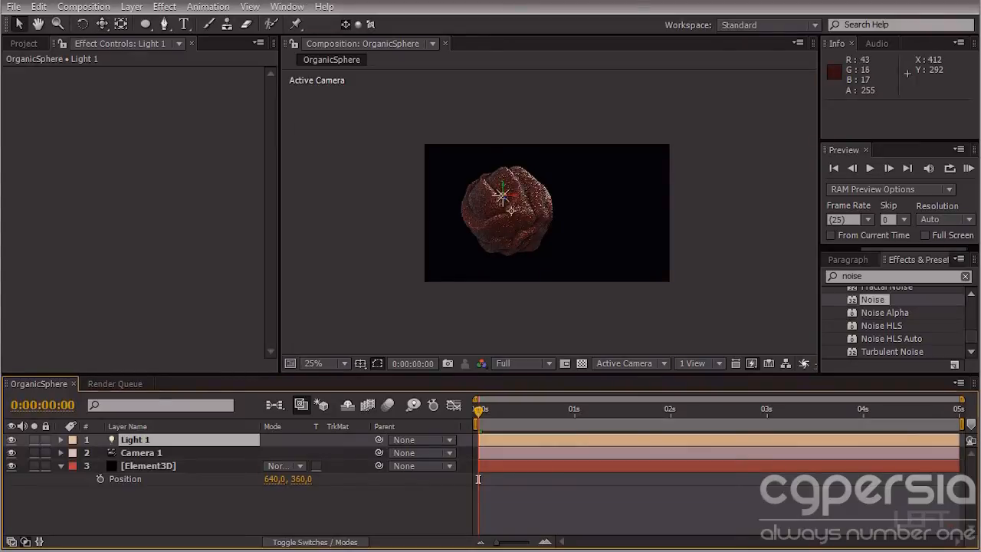
{"action": "key", "text": "ctrl+z"}
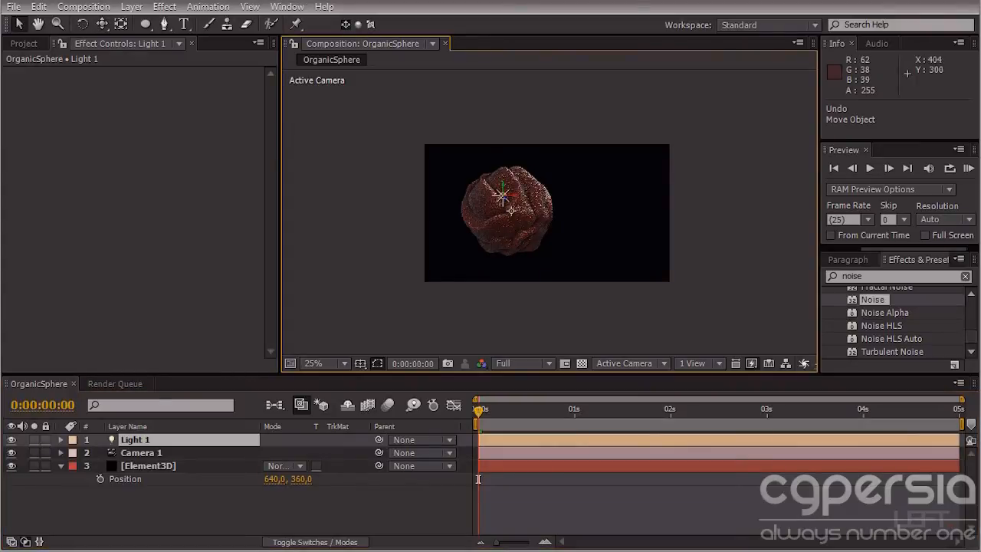
{"action": "left_click_drag", "start_coordinate": [501, 197], "coordinate": [782, 74]}
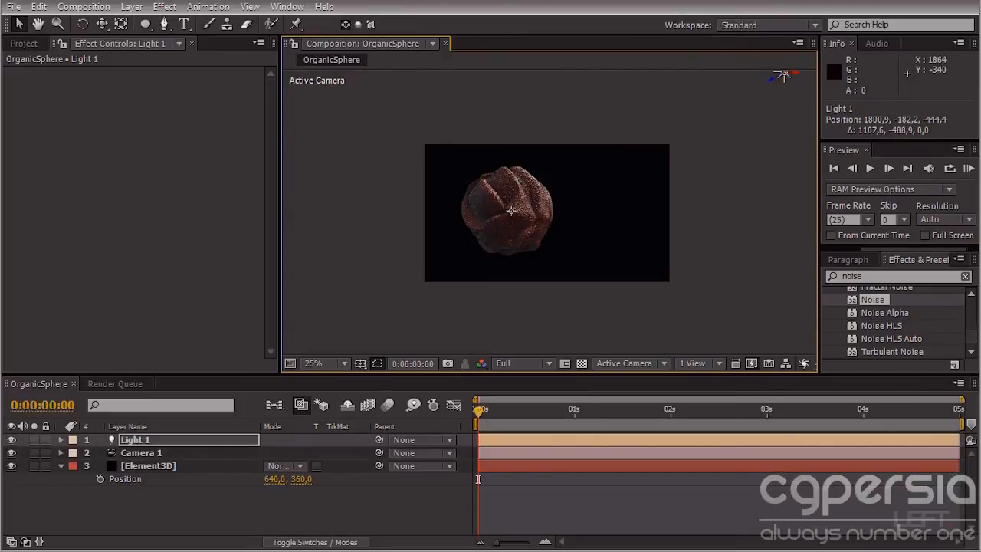
{"action": "scroll", "coordinate": [725, 130], "scroll_direction": "down", "scroll_amount": 1}
{"action": "key", "text": "space"}
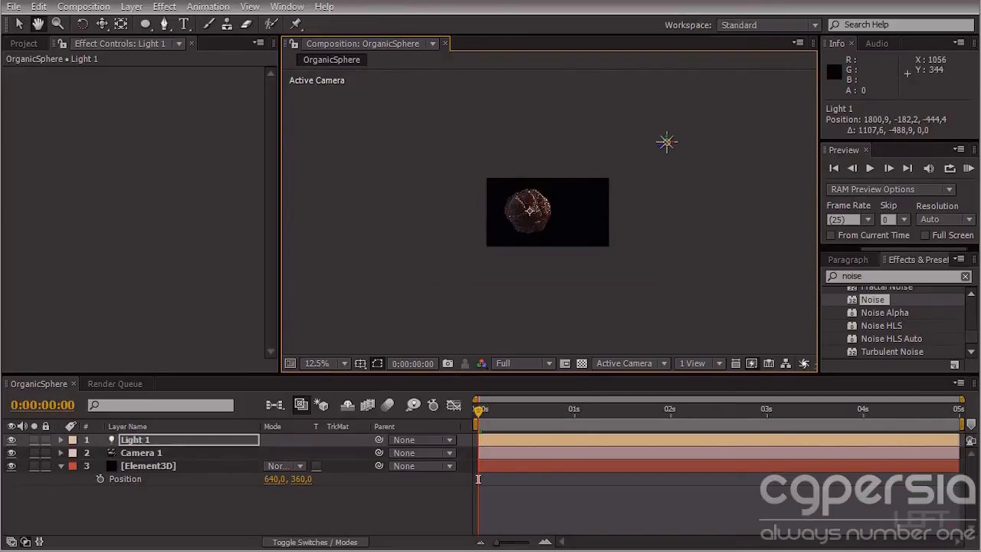
{"action": "left_click_drag", "start_coordinate": [566, 191], "coordinate": [548, 205]}
{"action": "scroll", "coordinate": [548, 204], "scroll_direction": "up", "scroll_amount": 1}
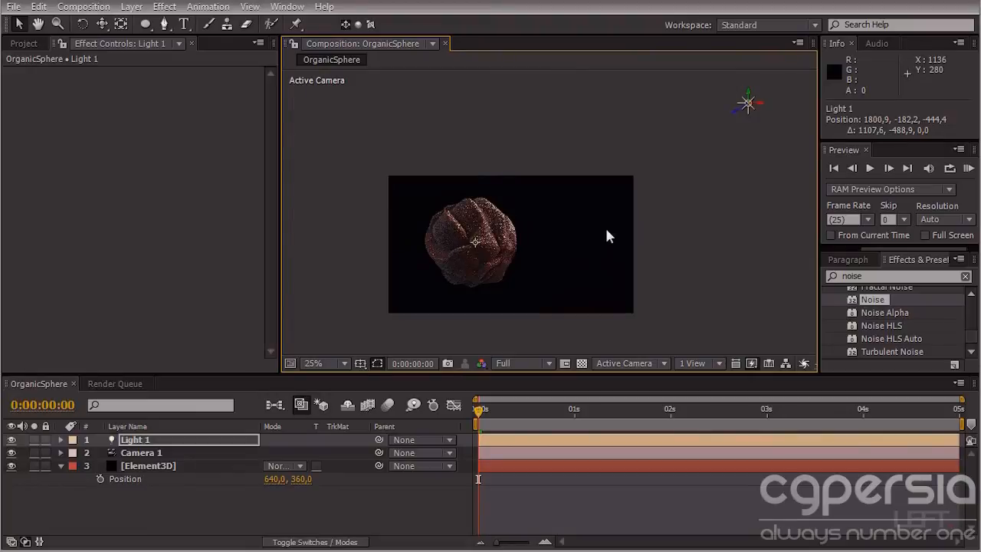
{"action": "key", "text": "space"}
{"action": "left_click_drag", "start_coordinate": [528, 252], "coordinate": [586, 227]}
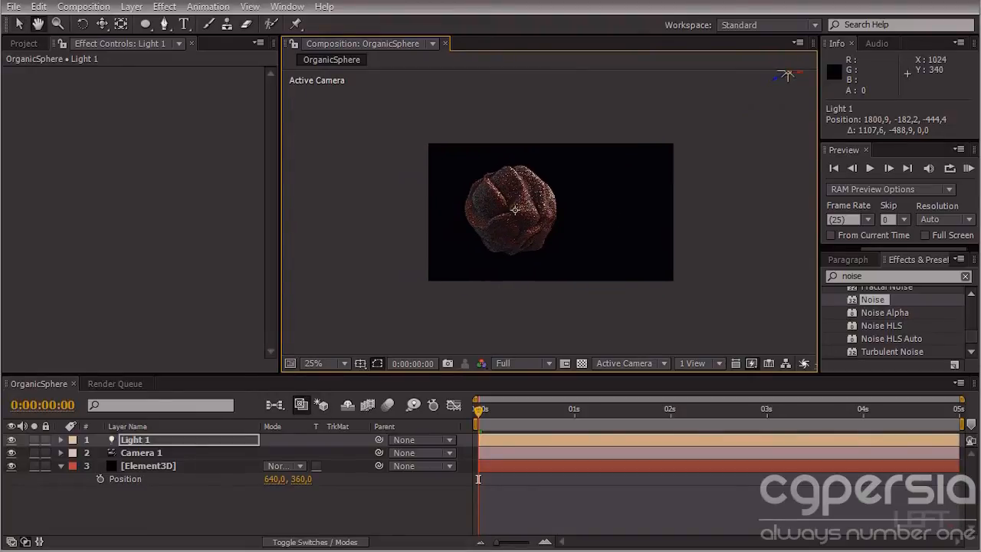
- Start a new solid layer at 1280 × 720 px and name it BG
{"action": "scroll", "coordinate": [586, 227], "scroll_direction": "up", "scroll_amount": 1}
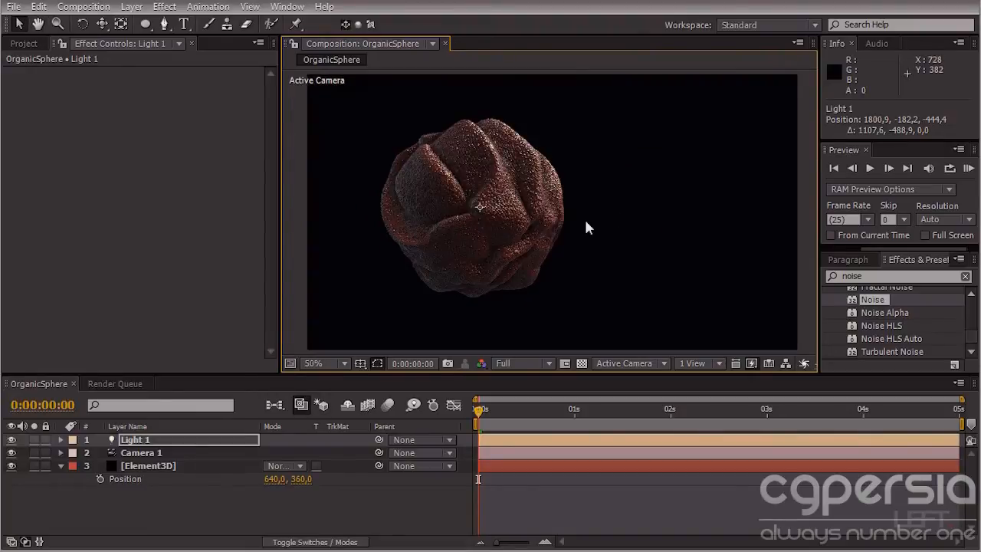
{"action": "left_click", "coordinate": [153, 466]}
{"action": "left_click", "coordinate": [133, 7]}
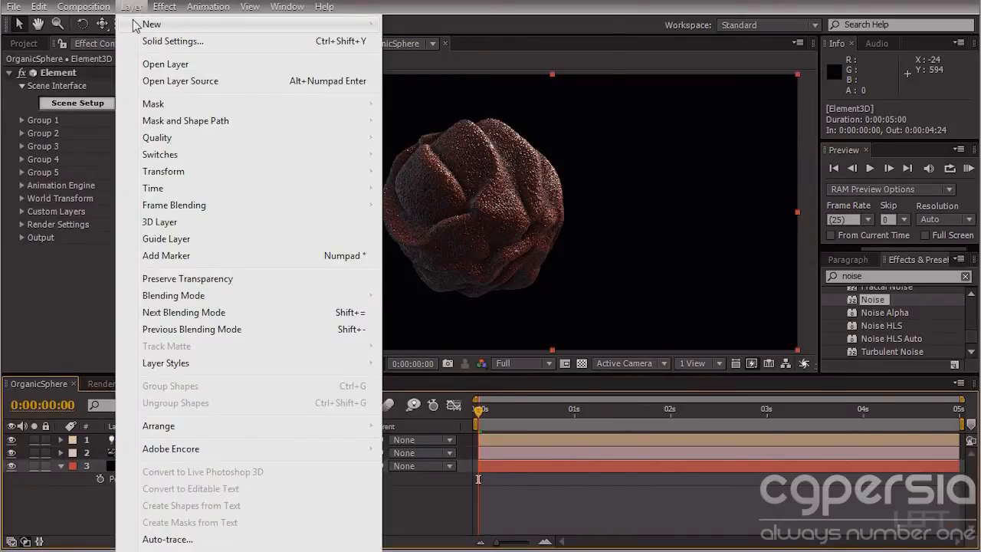
{"action": "mouse_move", "coordinate": [138, 24]}
{"action": "left_click", "coordinate": [417, 42]}
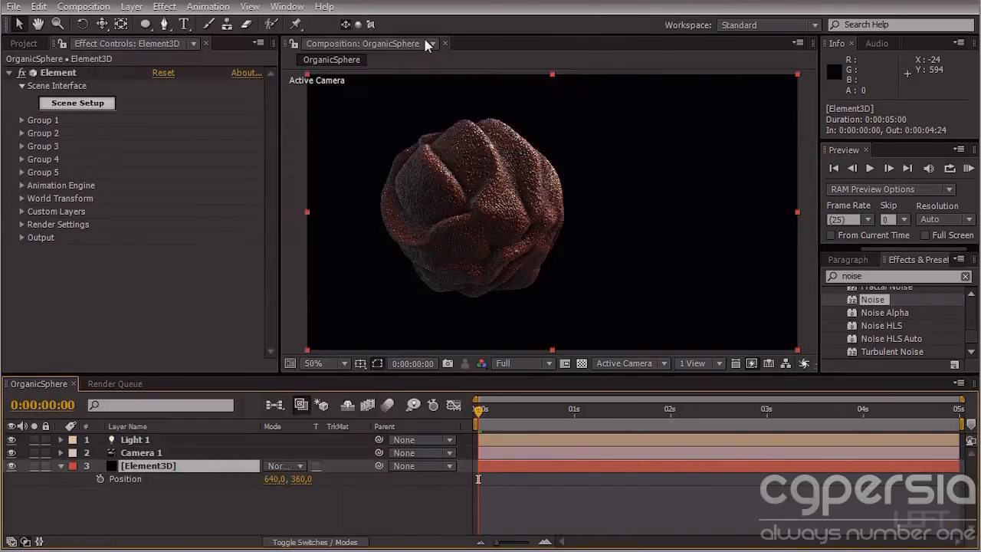
{"action": "left_click", "coordinate": [427, 305]}
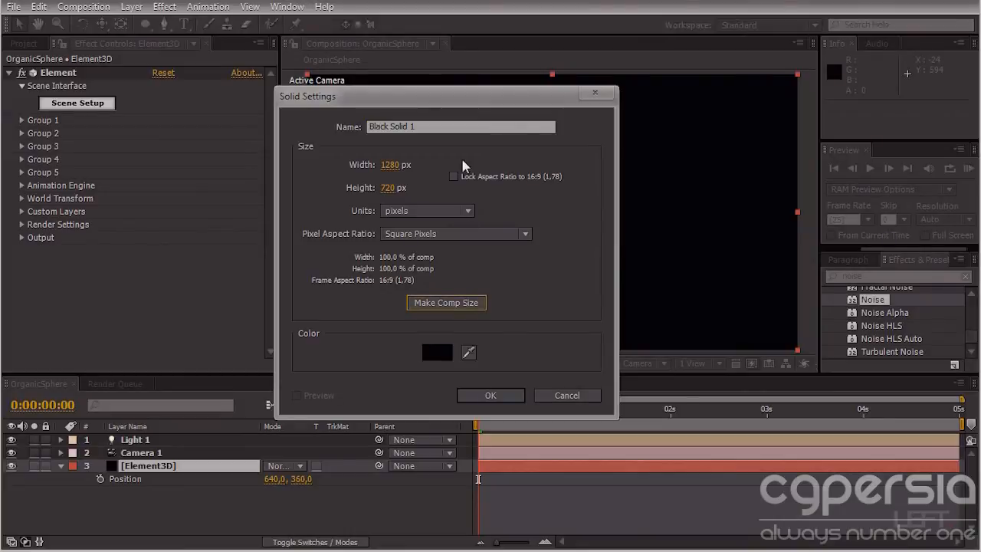
{"action": "left_click_drag", "start_coordinate": [430, 128], "coordinate": [248, 94]}
{"action": "type", "text": "BG"}
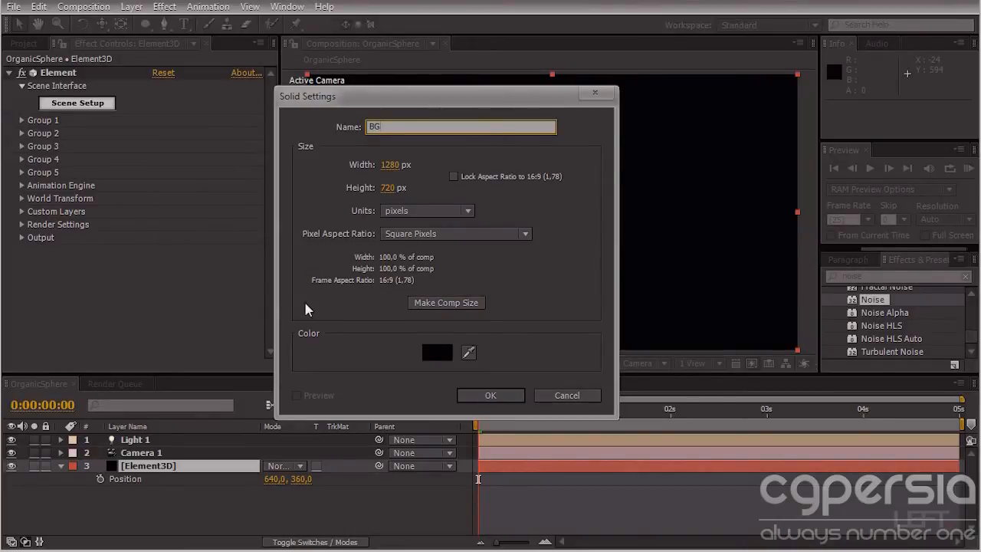
- Give the BG solid a dark blue colour, about RGB 28, 52, 68, and place its layer below Element3D
{"action": "left_click", "coordinate": [389, 355]}
{"action": "left_click", "coordinate": [435, 359]}
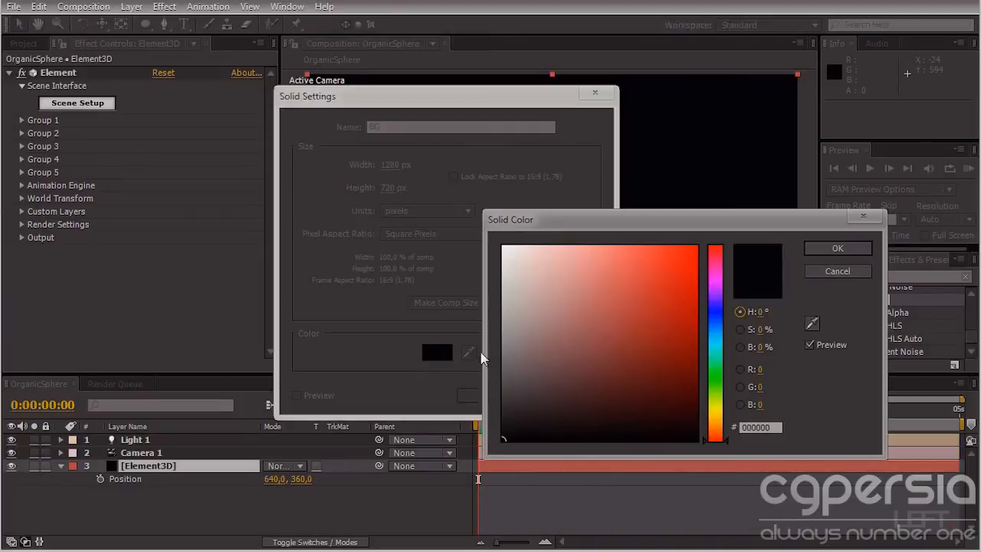
{"action": "left_click", "coordinate": [721, 333]}
{"action": "left_click", "coordinate": [613, 384]}
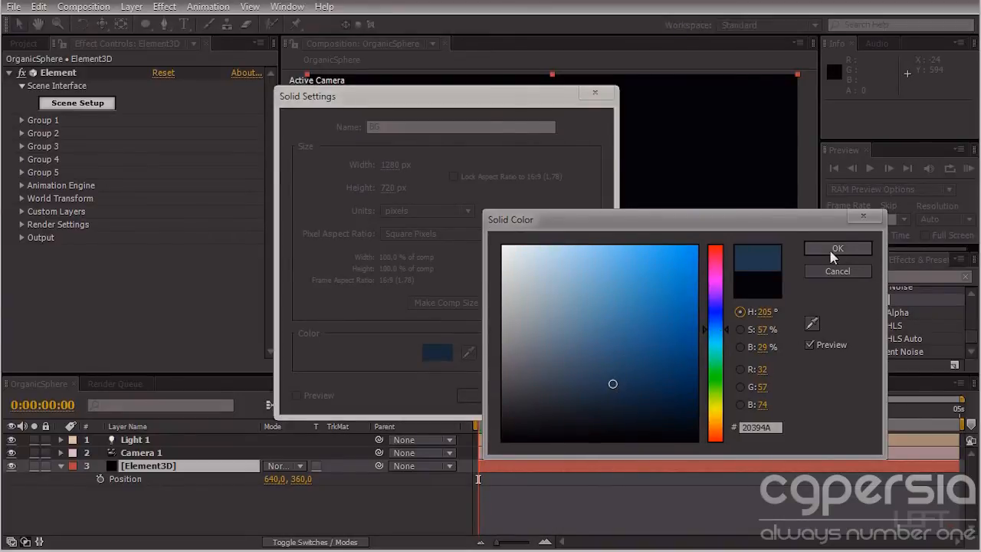
{"action": "left_click_drag", "start_coordinate": [614, 386], "coordinate": [616, 389]}
{"action": "left_click", "coordinate": [838, 248]}
{"action": "left_click", "coordinate": [496, 397]}
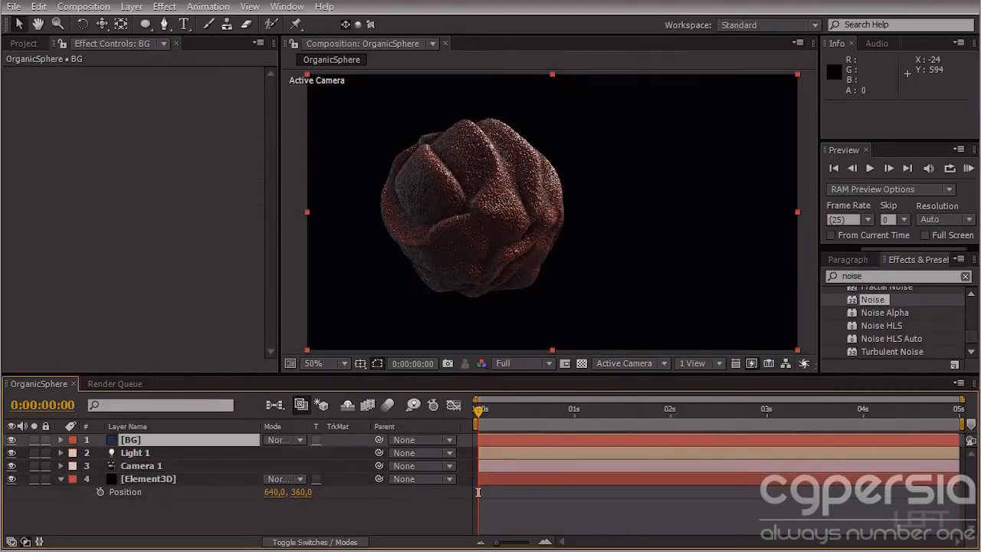
{"action": "left_click_drag", "start_coordinate": [151, 483], "coordinate": [147, 507]}
- Add an adjustment layer to the composition and rename it Vignette
{"action": "left_click", "coordinate": [146, 468]}
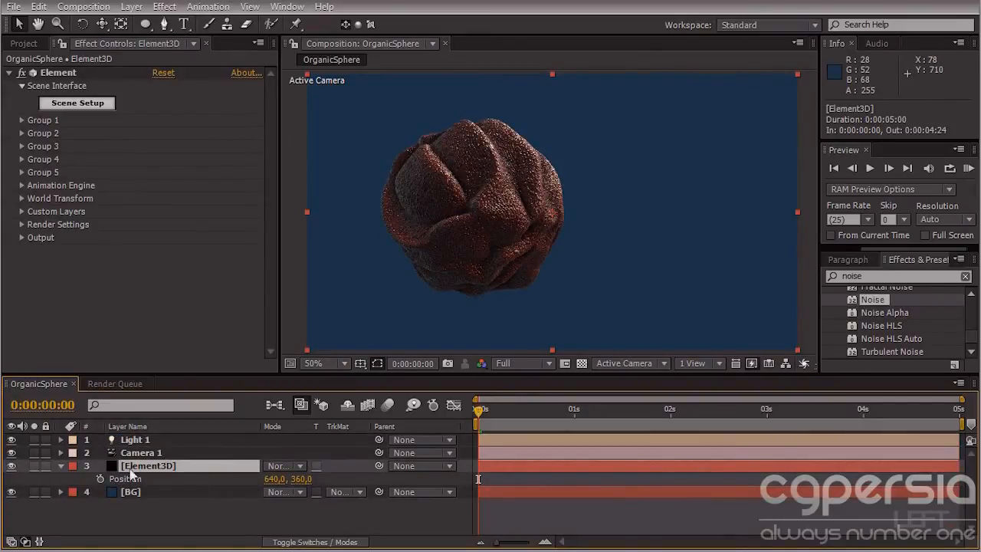
{"action": "left_click", "coordinate": [131, 6]}
{"action": "mouse_move", "coordinate": [141, 27]}
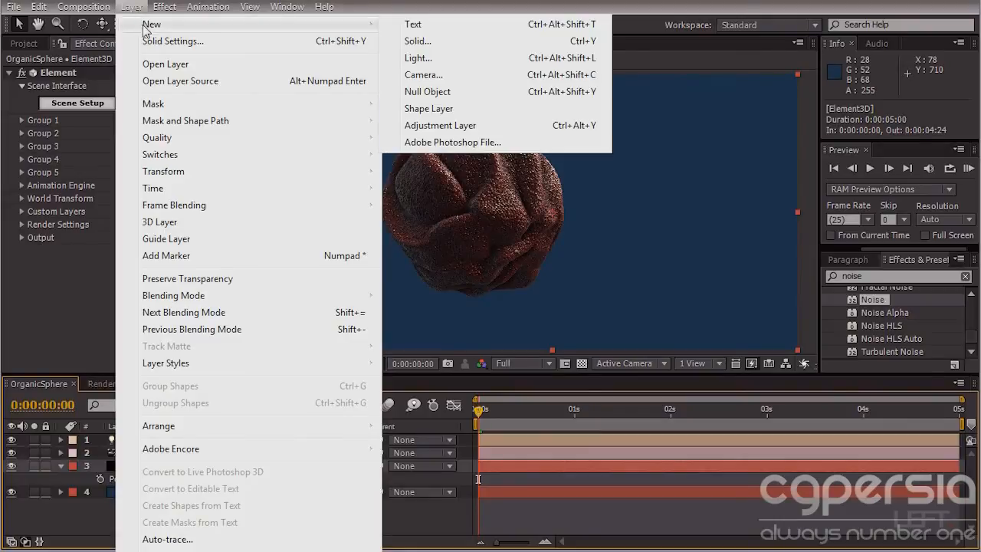
{"action": "left_click", "coordinate": [428, 130]}
{"action": "key", "text": "Return"}
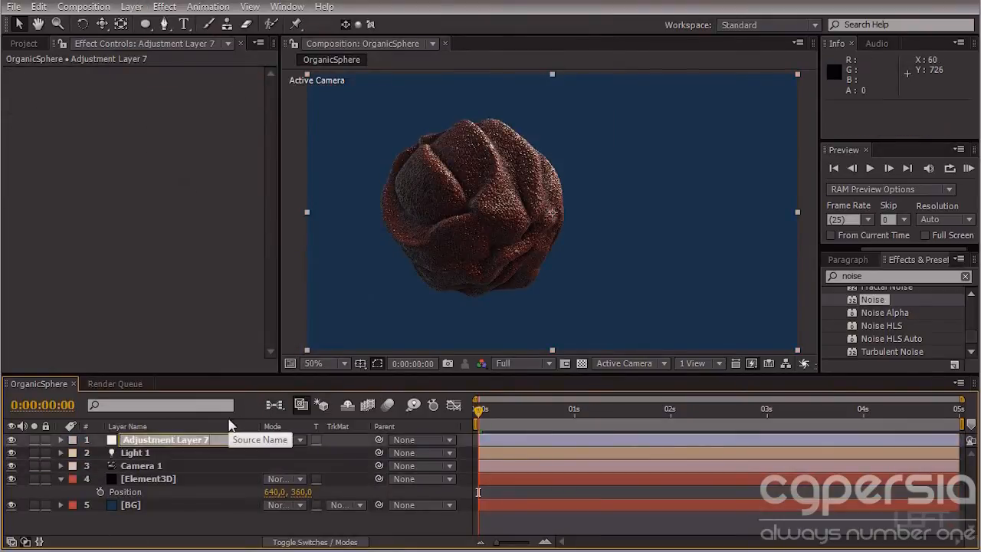
{"action": "type", "text": "Vignette"}
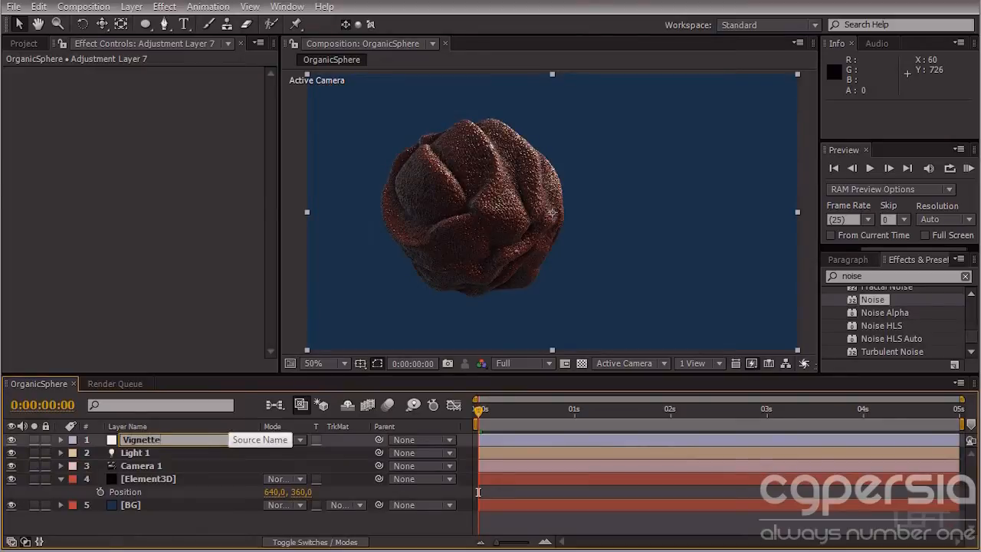
{"action": "key", "text": "Return"}
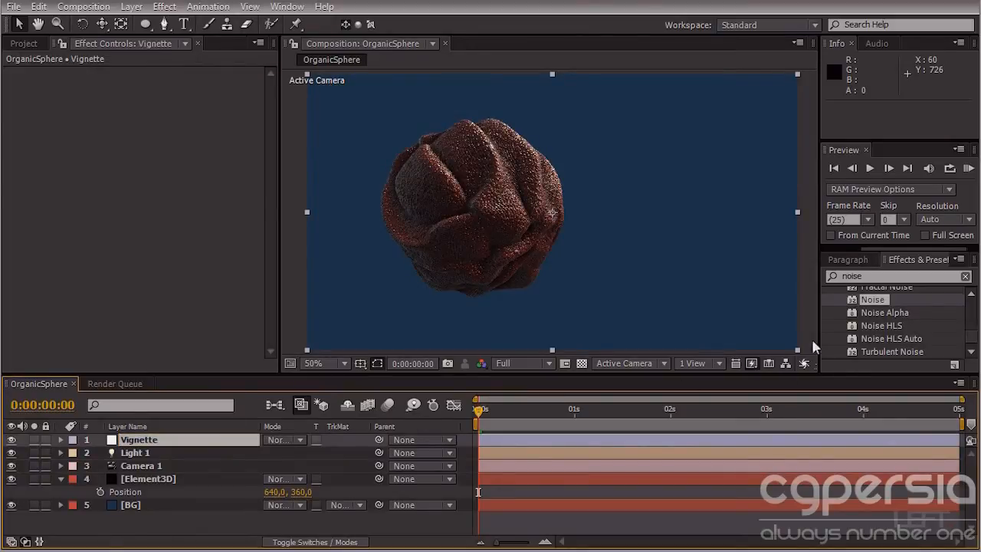
- Apply the Curves effect to the Vignette layer and pull the middle of the RGB curve slightly down to darken the image
{"action": "left_click_drag", "start_coordinate": [875, 276], "coordinate": [834, 276]}
{"action": "type", "text": "curves"}
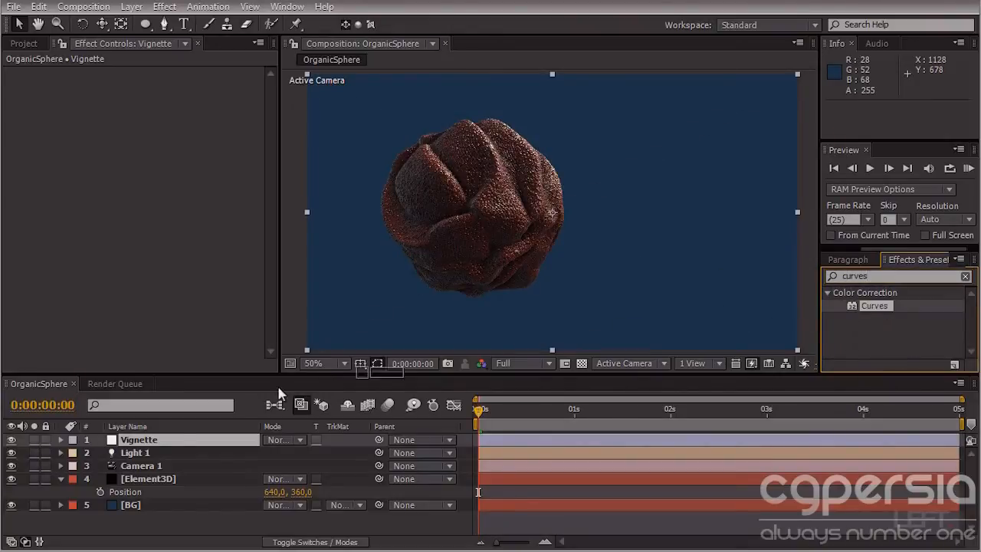
{"action": "left_click_drag", "start_coordinate": [280, 393], "coordinate": [148, 434]}
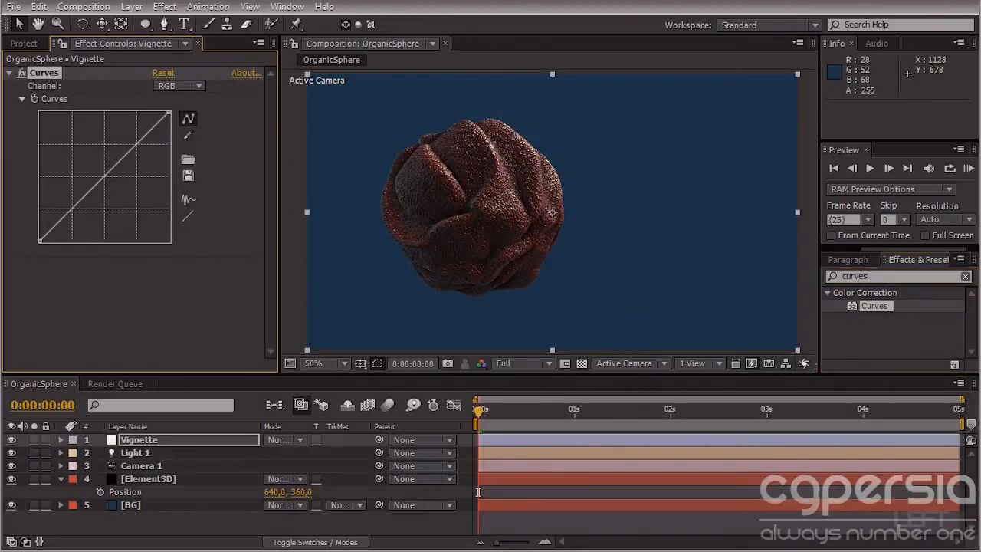
{"action": "left_click_drag", "start_coordinate": [106, 175], "coordinate": [113, 182]}
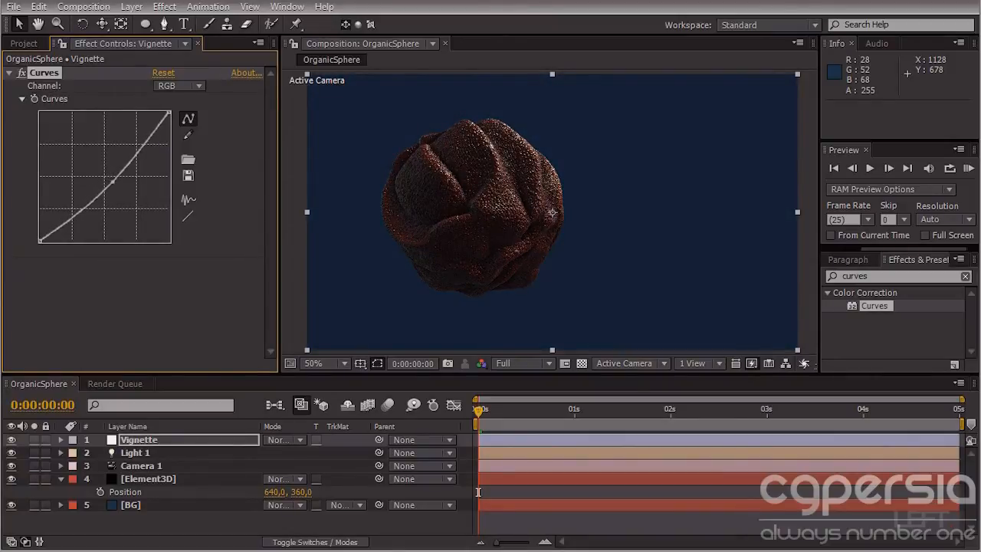
- Add a full-frame elliptical mask to the Vignette layer and set its mode to Subtract
{"action": "left_click", "coordinate": [146, 26]}
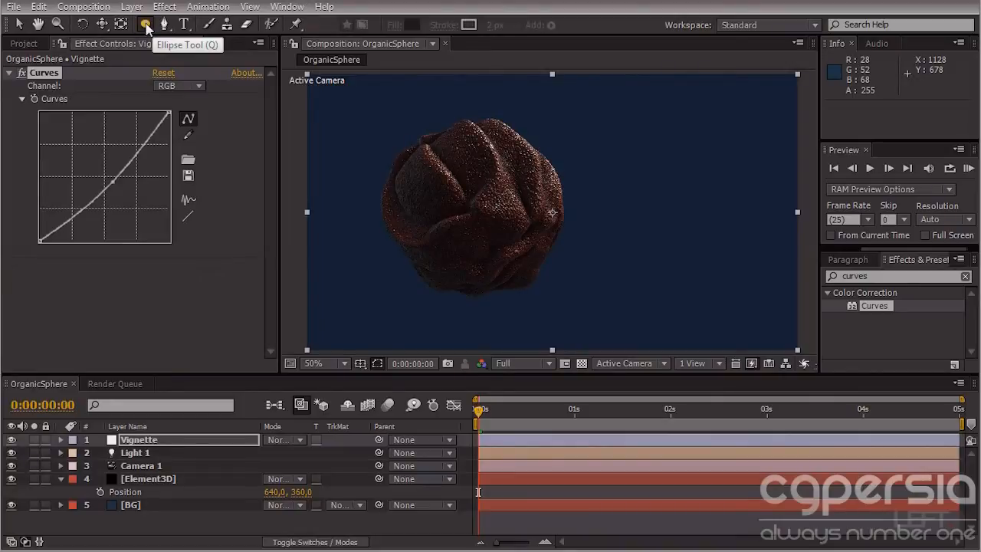
{"action": "double_click", "coordinate": [147, 25]}
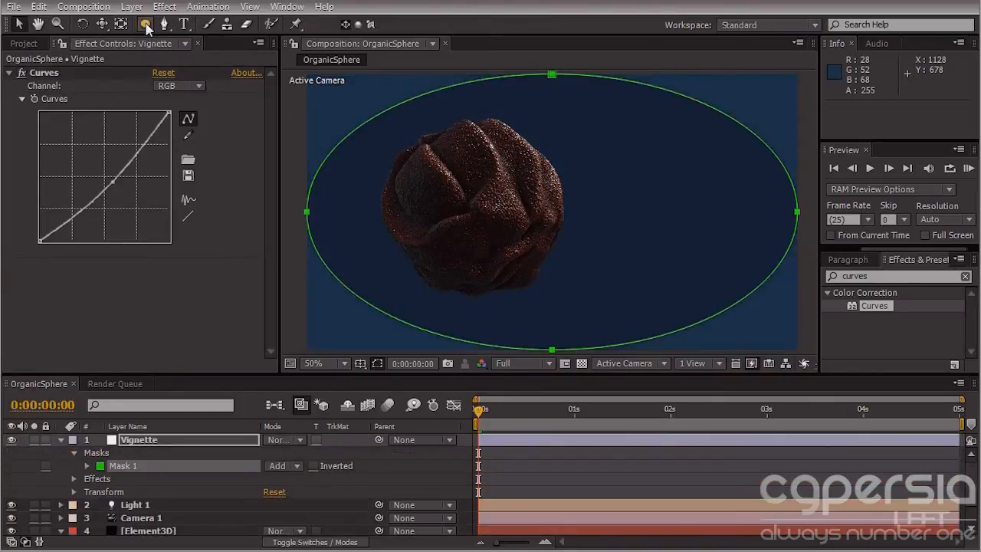
{"action": "left_click", "coordinate": [291, 467]}
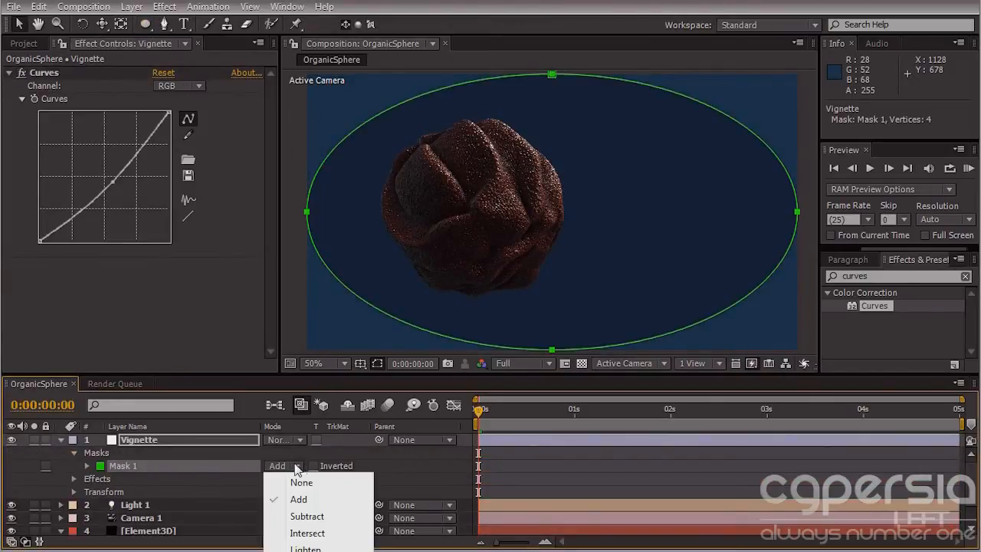
{"action": "left_click", "coordinate": [305, 517]}
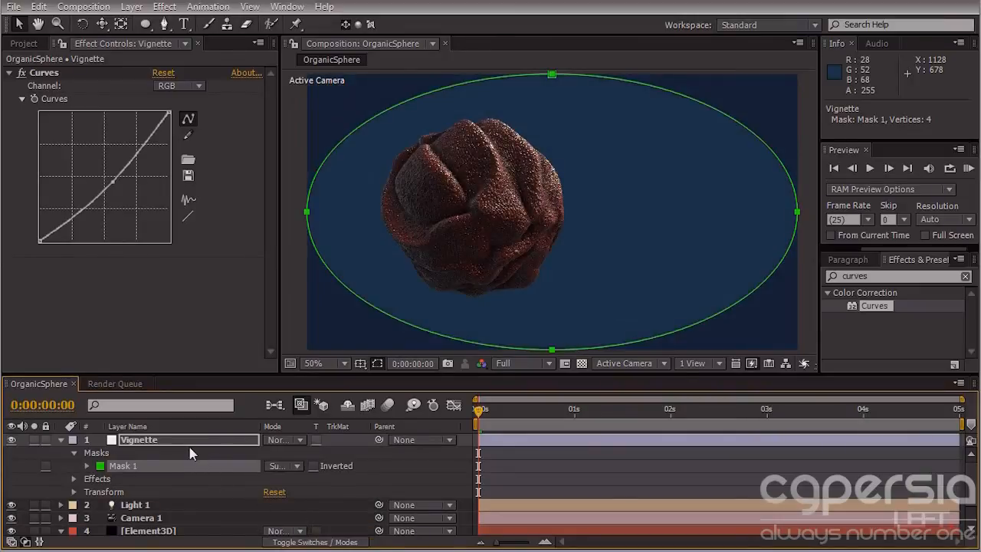
- Set the Vignette mask's feather to 300 pixels and collapse the Vignette and Element3D layer properties
{"action": "key", "text": "f"}
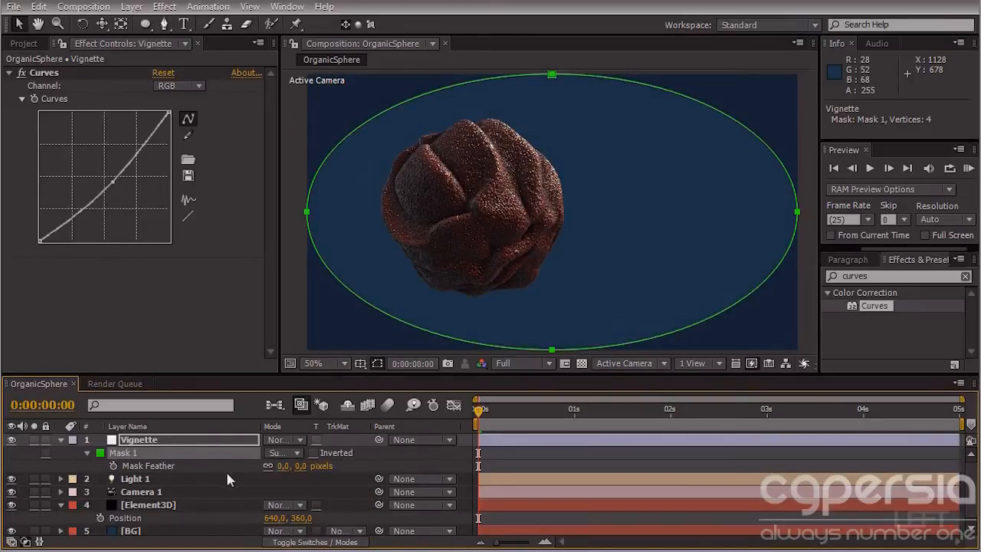
{"action": "left_click", "coordinate": [159, 467]}
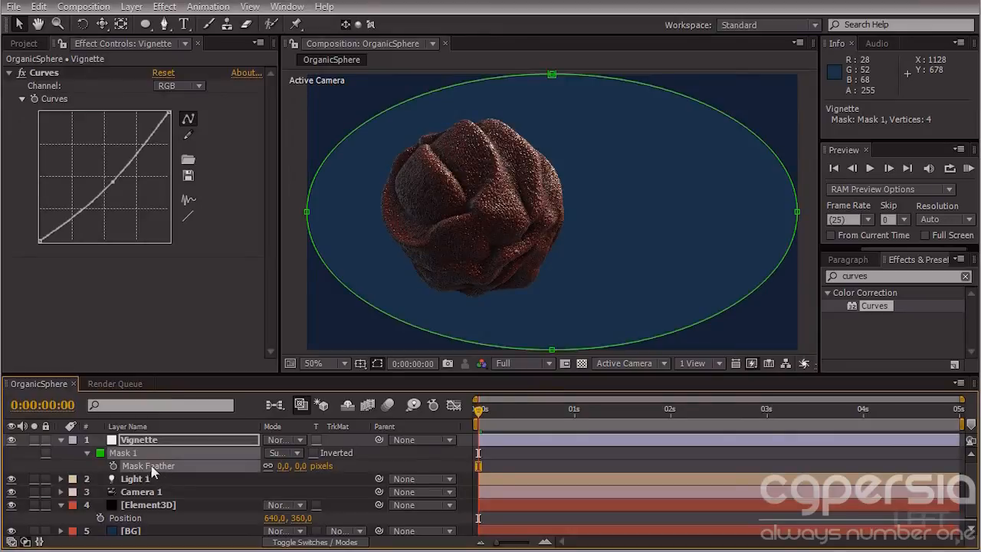
{"action": "left_click_drag", "start_coordinate": [284, 466], "coordinate": [444, 466]}
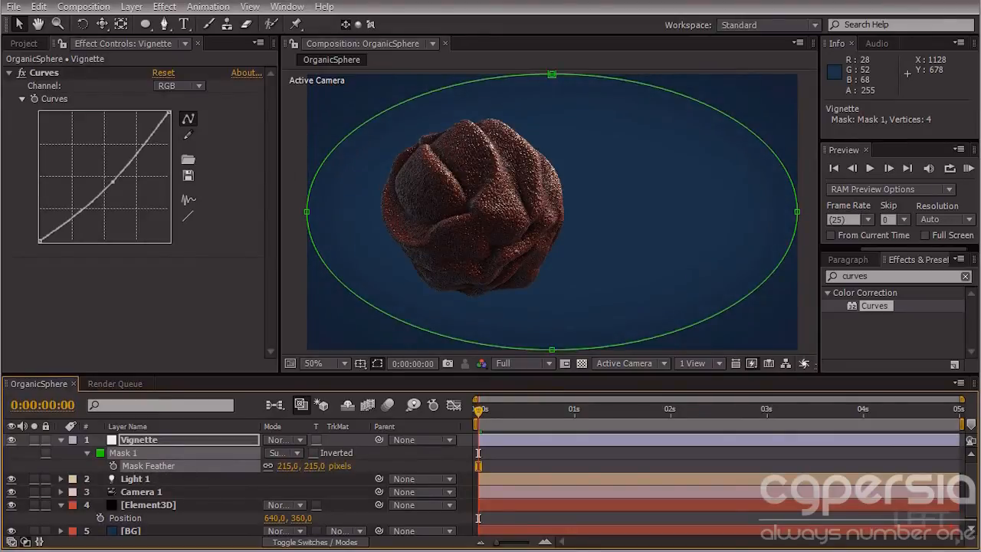
{"action": "left_click", "coordinate": [299, 467]}
{"action": "type", "text": "300"}
{"action": "key", "text": "Return"}
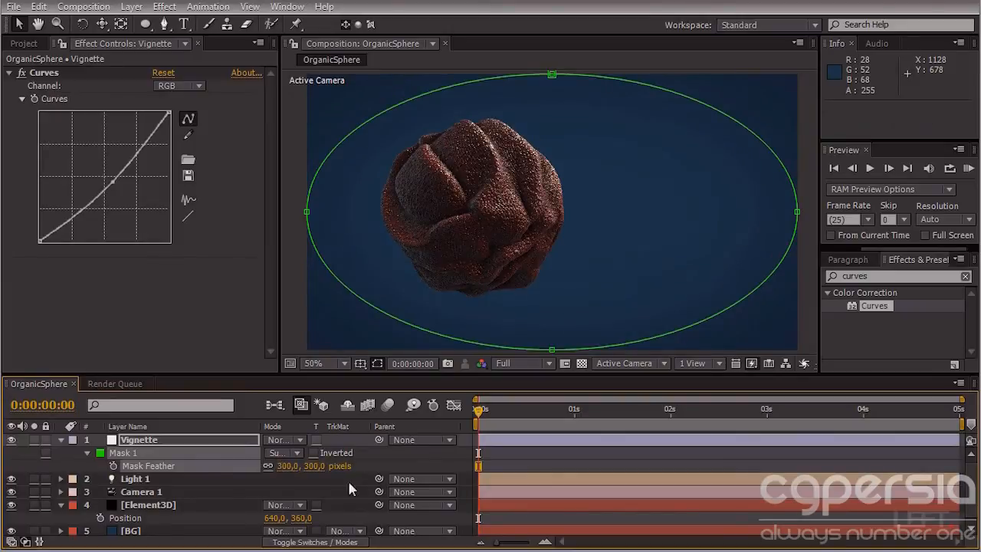
{"action": "left_click", "coordinate": [382, 462]}
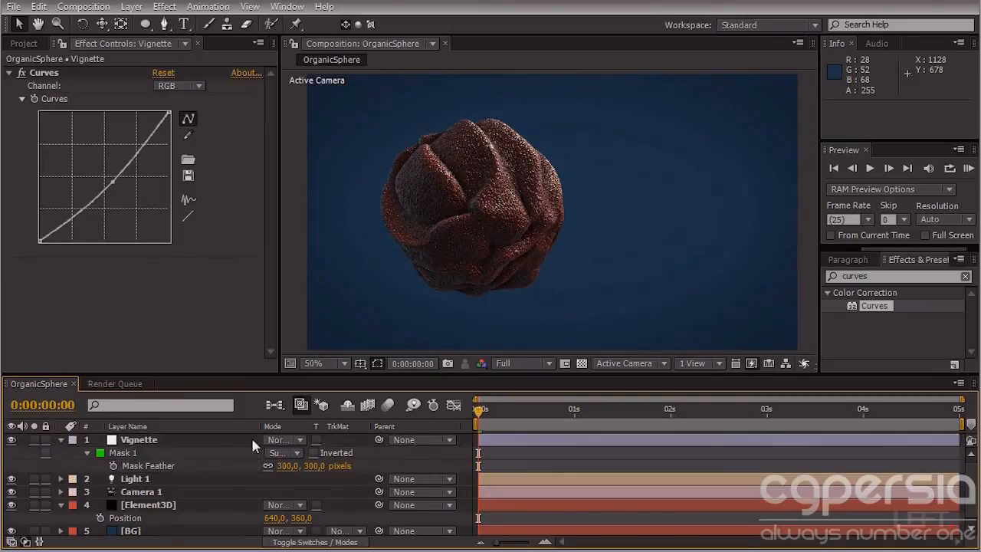
{"action": "left_click", "coordinate": [62, 440]}
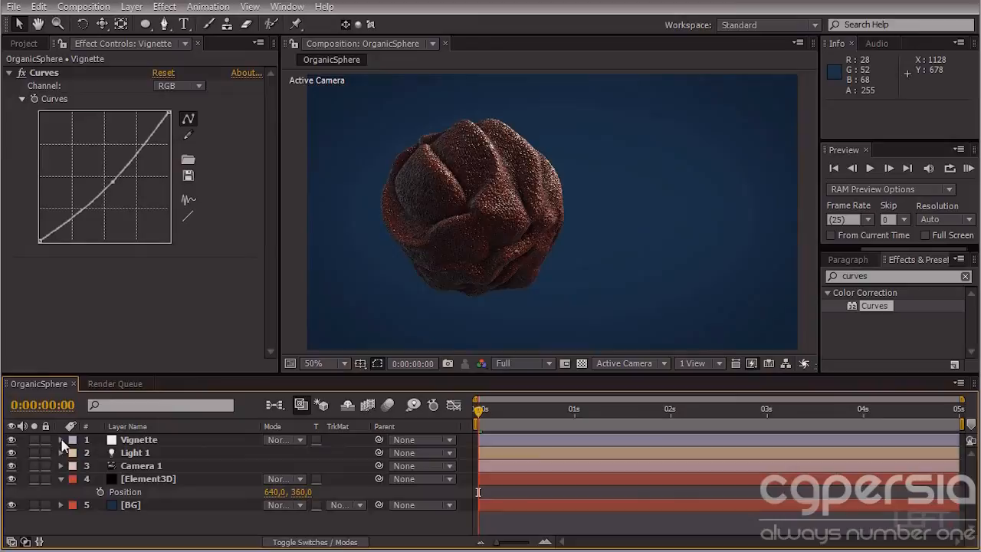
{"action": "left_click", "coordinate": [62, 479]}
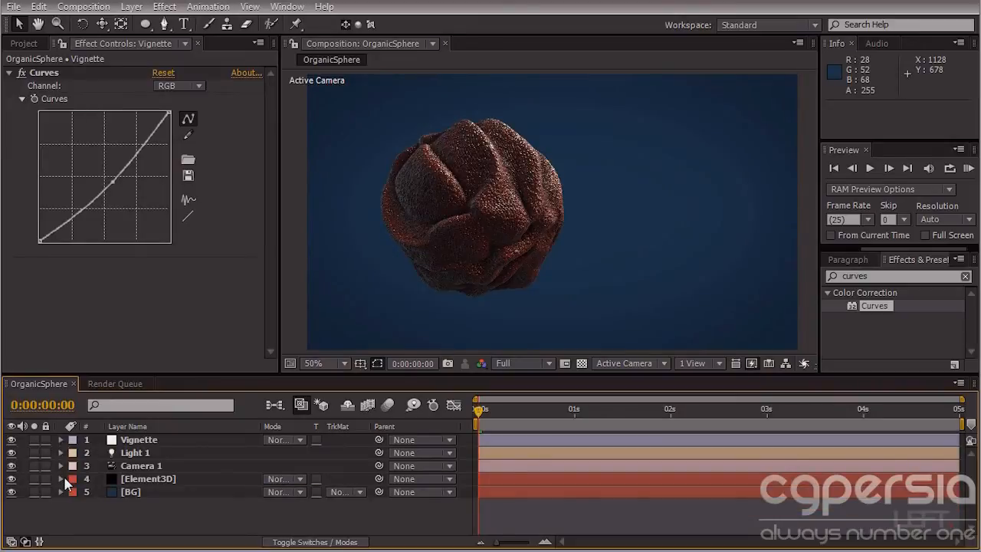
- Create a black 1280 × 720 px solid named Particles and place it directly above the Element3D layer
{"action": "left_click", "coordinate": [131, 7]}
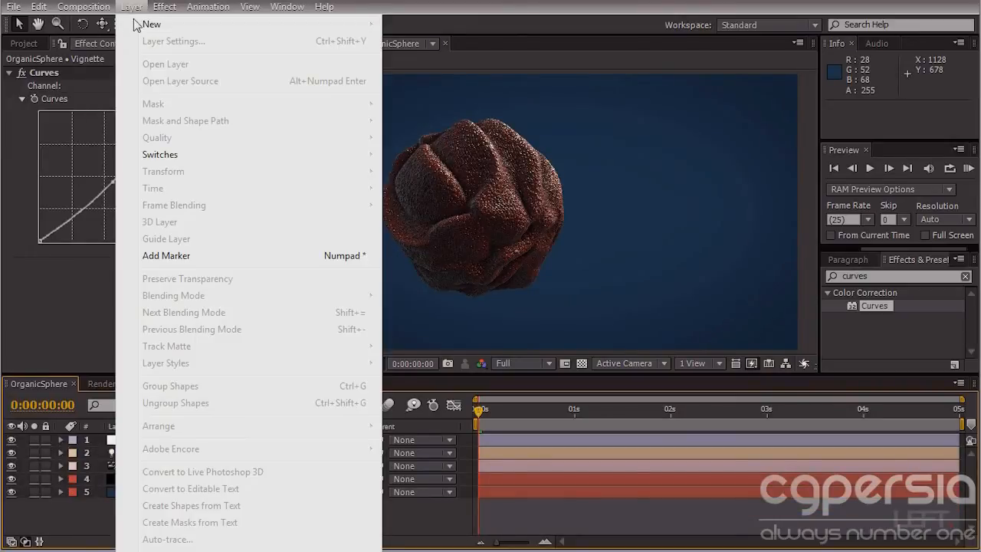
{"action": "mouse_move", "coordinate": [135, 28]}
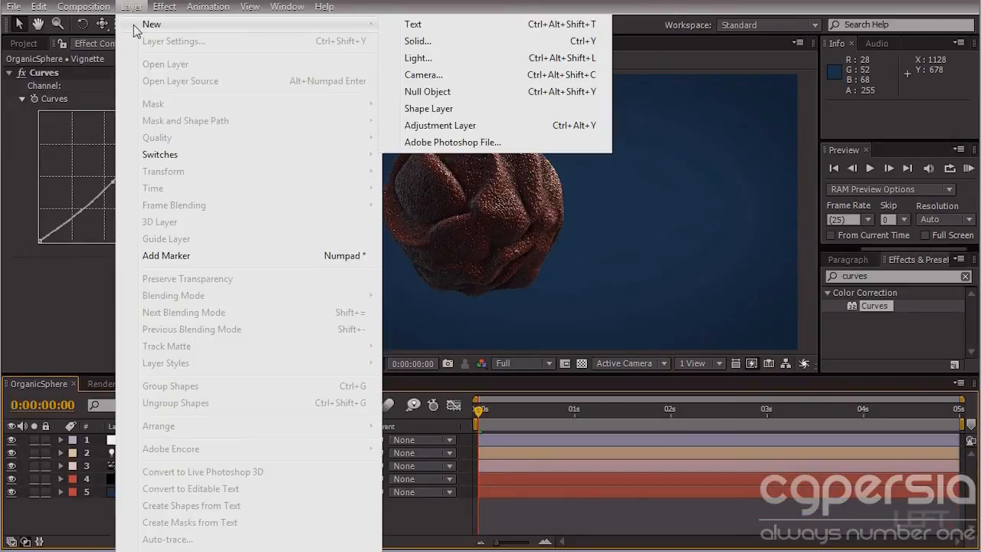
{"action": "left_click", "coordinate": [436, 38]}
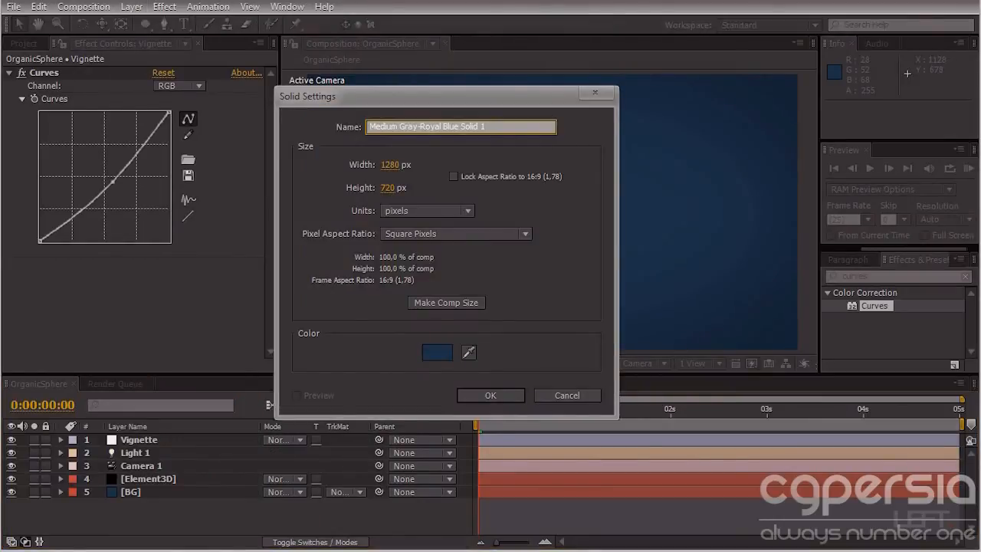
{"action": "type", "text": "Par"}
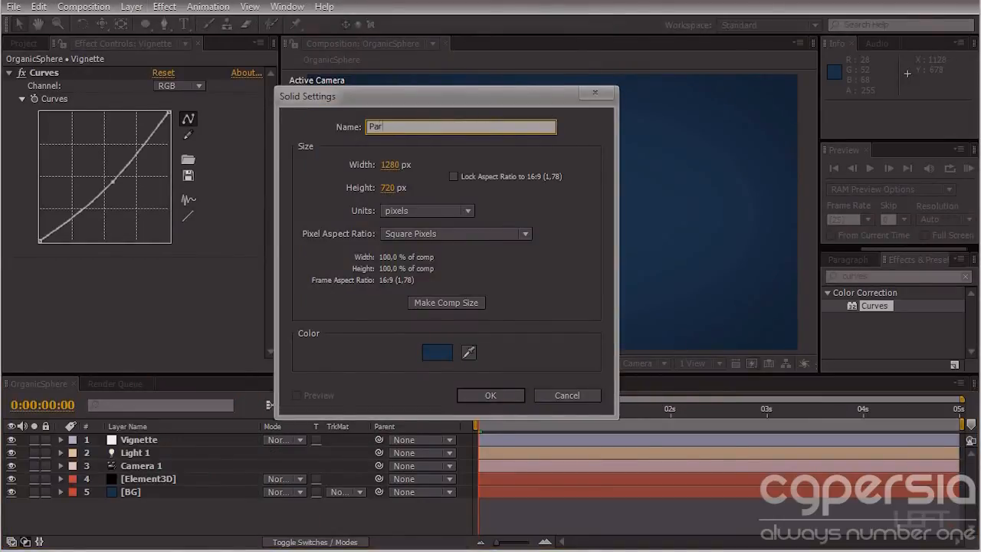
{"action": "type", "text": "tiv"}
{"action": "left_click", "coordinate": [441, 352]}
{"action": "left_click_drag", "start_coordinate": [562, 350], "coordinate": [448, 514]}
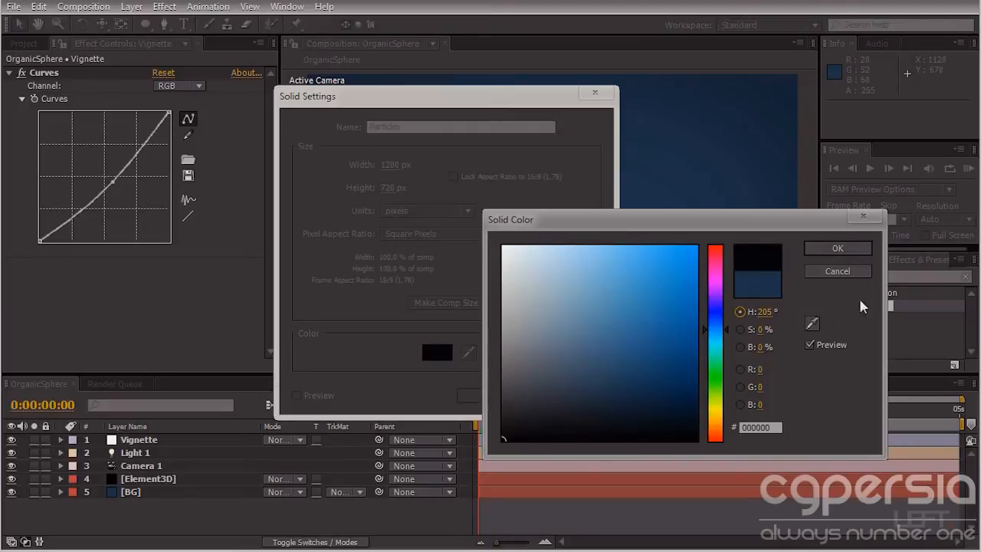
{"action": "left_click", "coordinate": [837, 248]}
{"action": "left_click", "coordinate": [490, 396]}
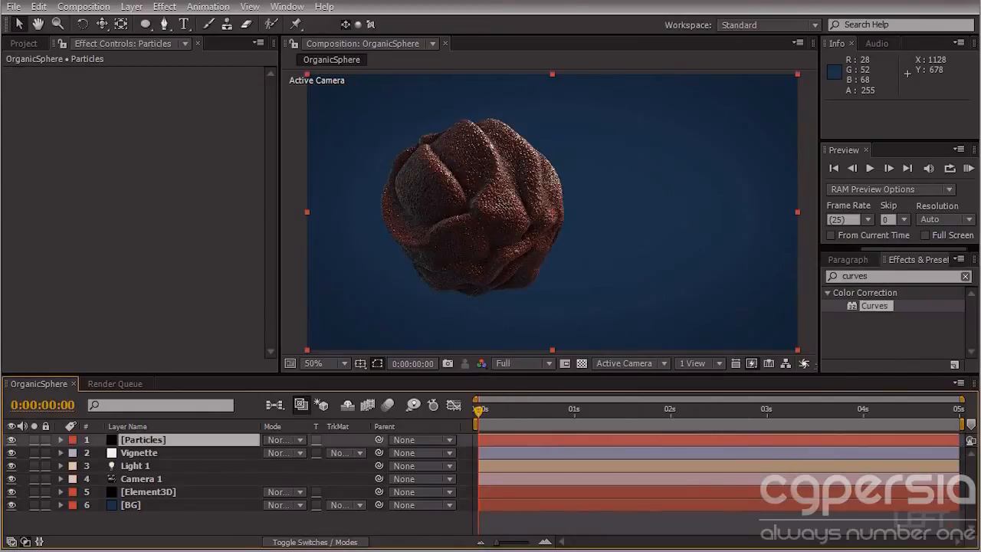
{"action": "left_click_drag", "start_coordinate": [148, 445], "coordinate": [152, 479]}
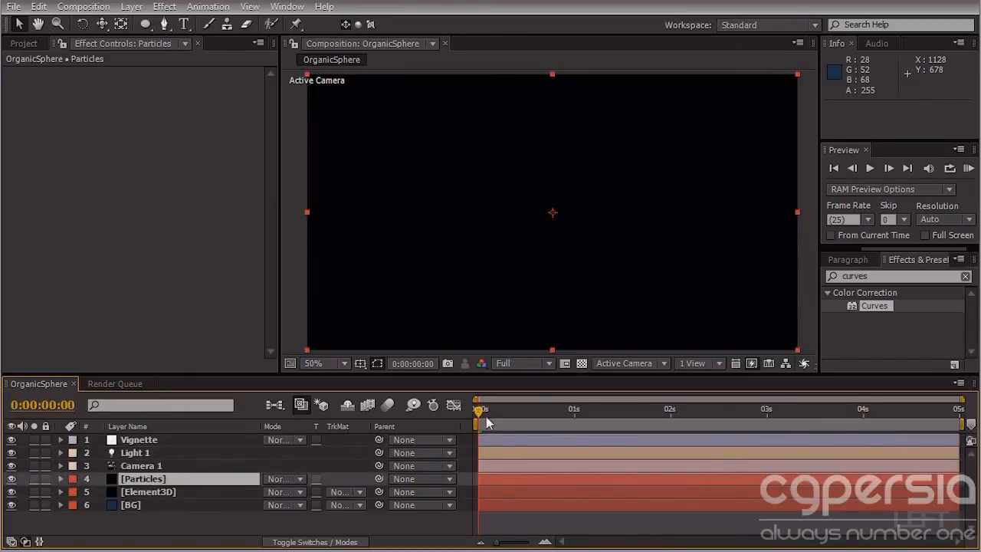
- Find the Trapcode Particular effect and apply it to the Particles layer
{"action": "left_click_drag", "start_coordinate": [875, 277], "coordinate": [756, 280]}
{"action": "type", "text": "p"}
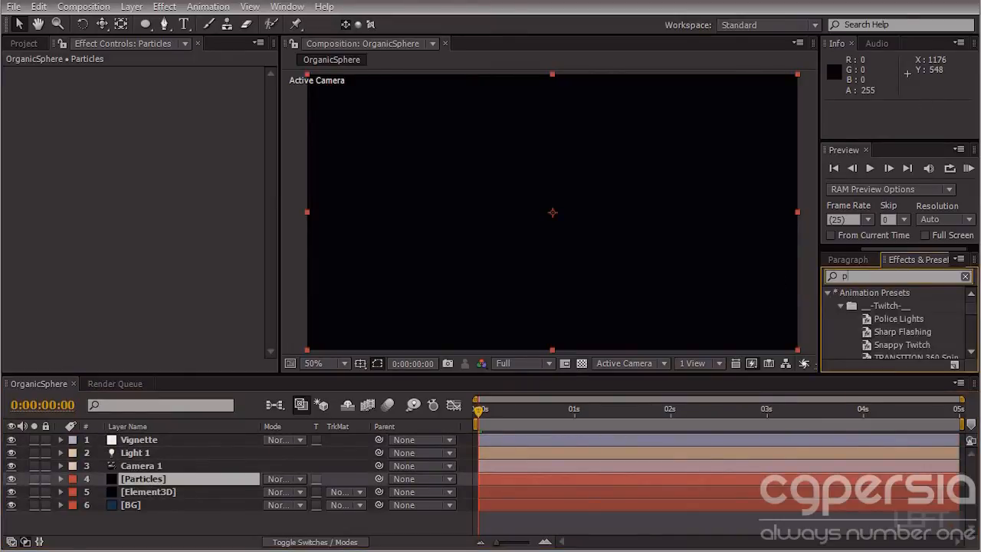
{"action": "type", "text": "articular"}
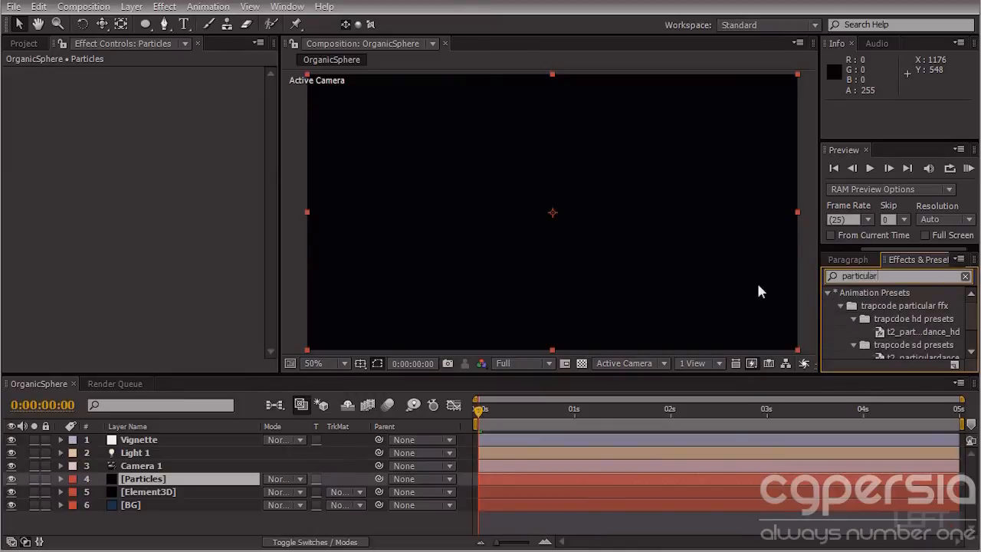
{"action": "scroll", "coordinate": [871, 322], "scroll_direction": "down", "scroll_amount": 2}
{"action": "left_click_drag", "start_coordinate": [878, 351], "coordinate": [160, 479]}
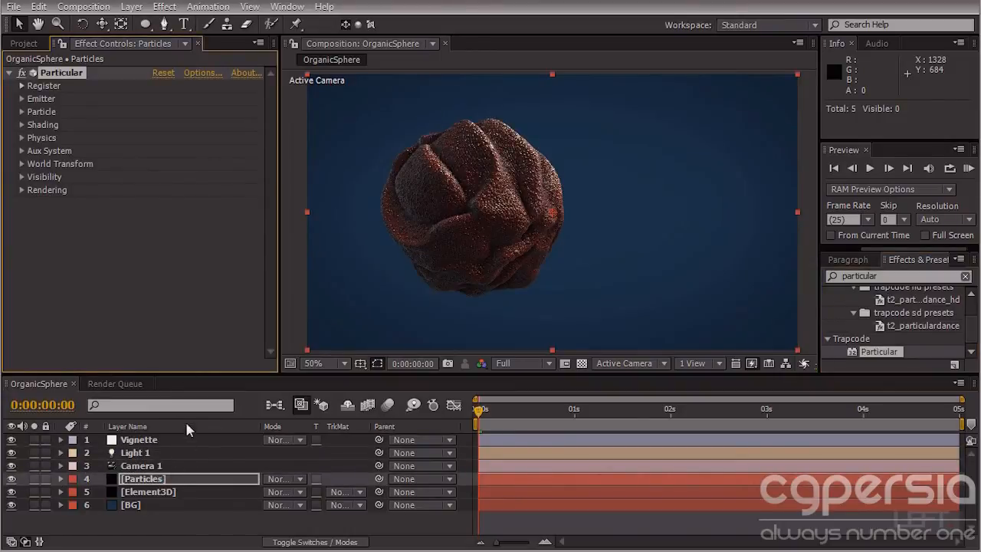
- Keyframe Particular's emitter Particles/sec at 10000 on the first frame and 0 on frame 0:00:00:01
{"action": "left_click", "coordinate": [22, 98]}
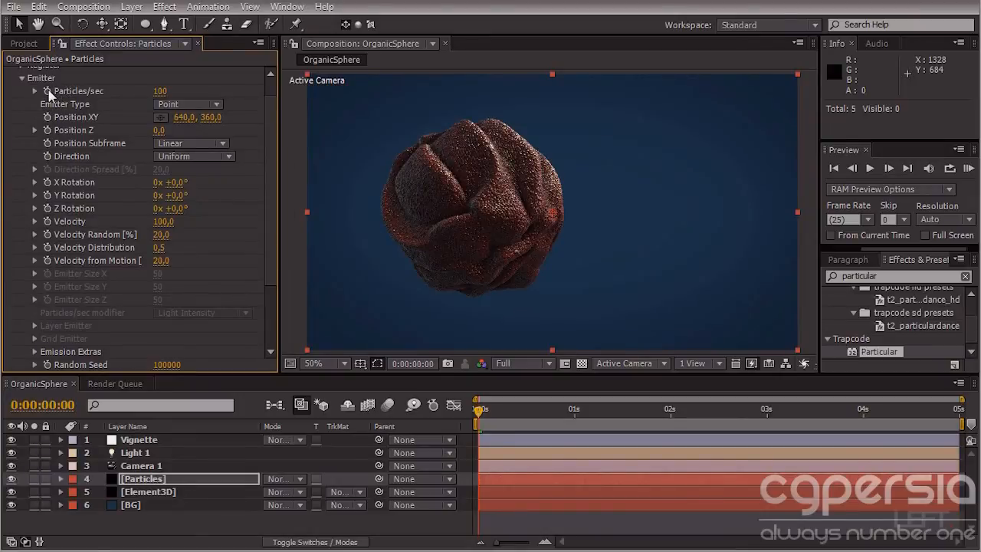
{"action": "left_click", "coordinate": [159, 91]}
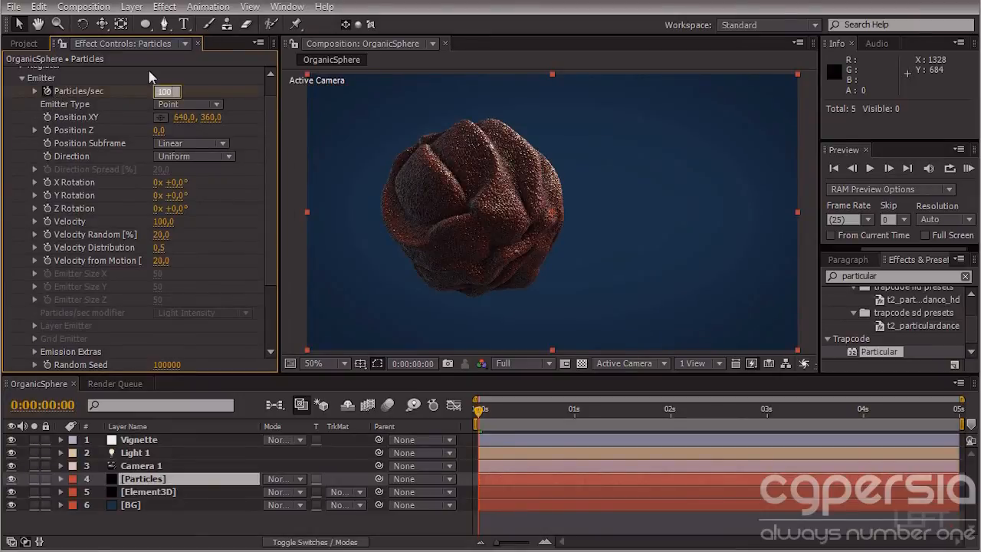
{"action": "type", "text": "10000"}
{"action": "key", "text": "Return"}
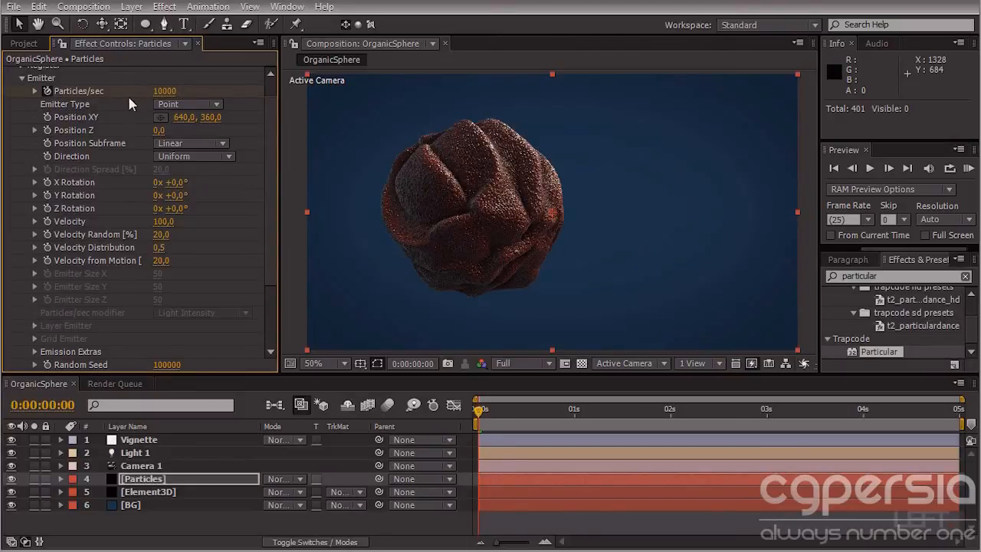
{"action": "key", "text": "Page_Down"}
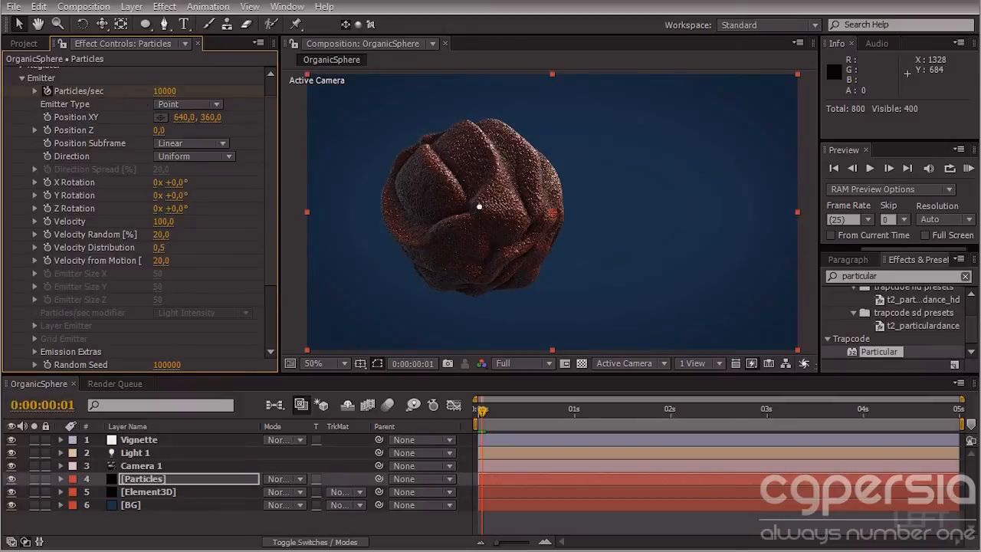
{"action": "left_click", "coordinate": [155, 91]}
{"action": "type", "text": "0"}
{"action": "key", "text": "Return"}
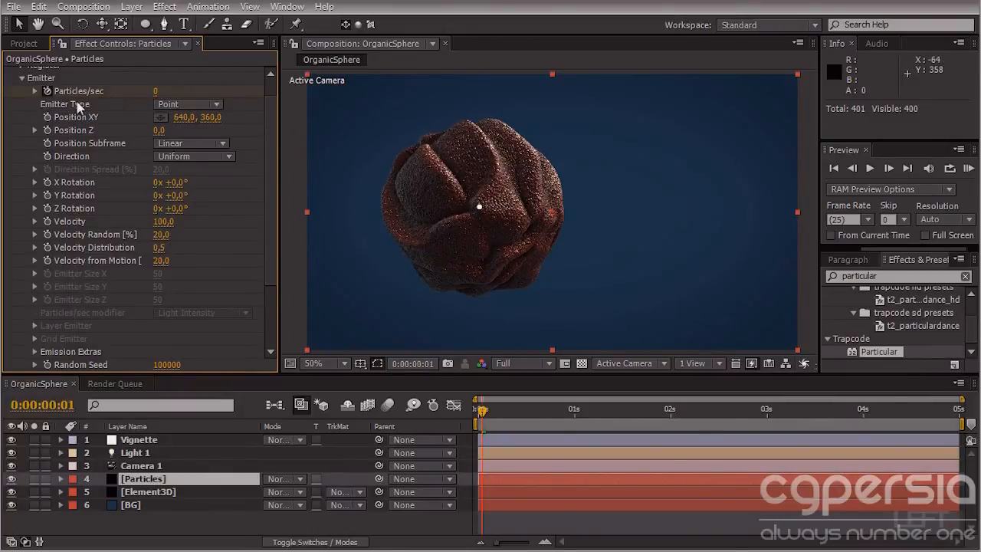
- Change the emitter type to Box and set Velocity, Velocity Random, Velocity Distribution and Velocity from Motion to 0
{"action": "left_click", "coordinate": [163, 106]}
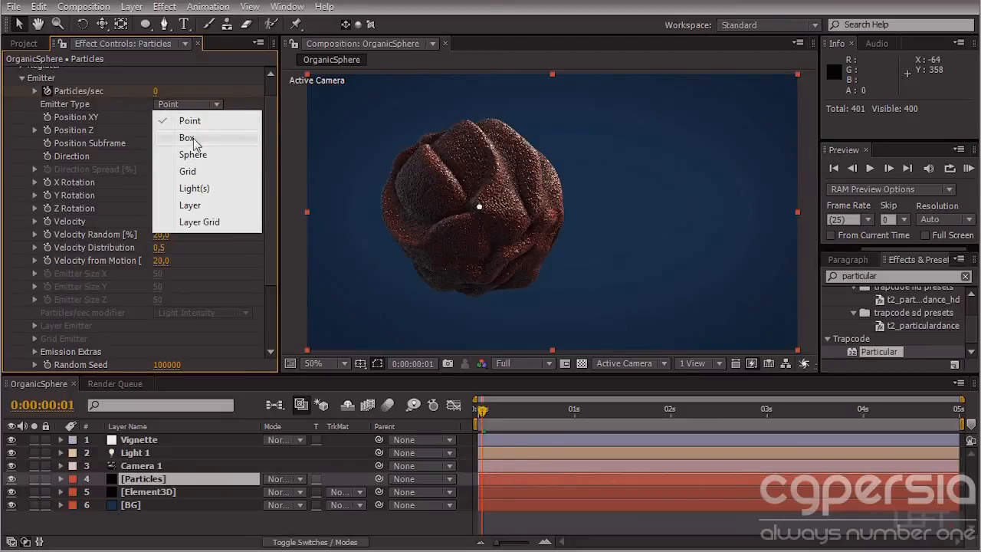
{"action": "left_click", "coordinate": [192, 138]}
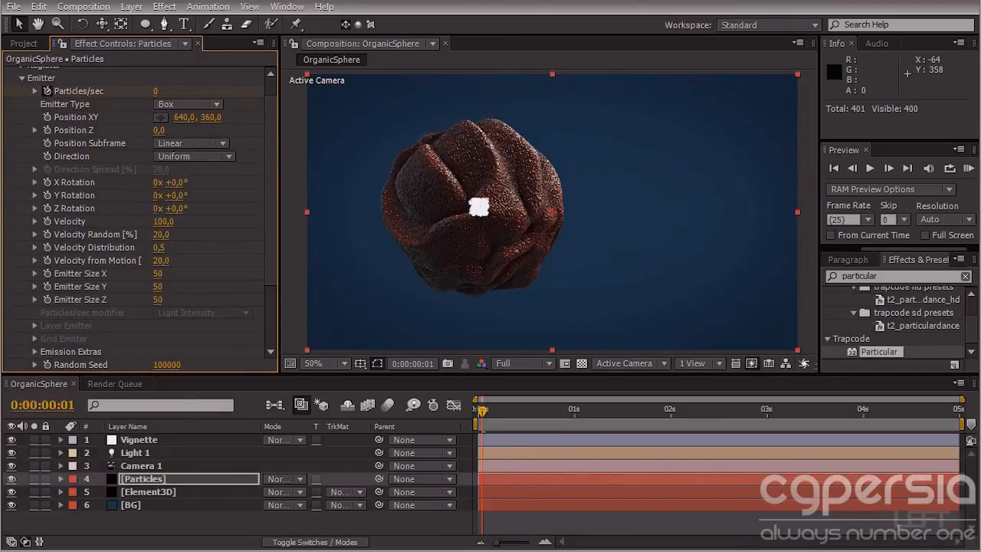
{"action": "left_click", "coordinate": [153, 221]}
{"action": "type", "text": "0"}
{"action": "key", "text": "Tab"}
{"action": "type", "text": "0"}
{"action": "key", "text": "Return"}
{"action": "left_click", "coordinate": [159, 247]}
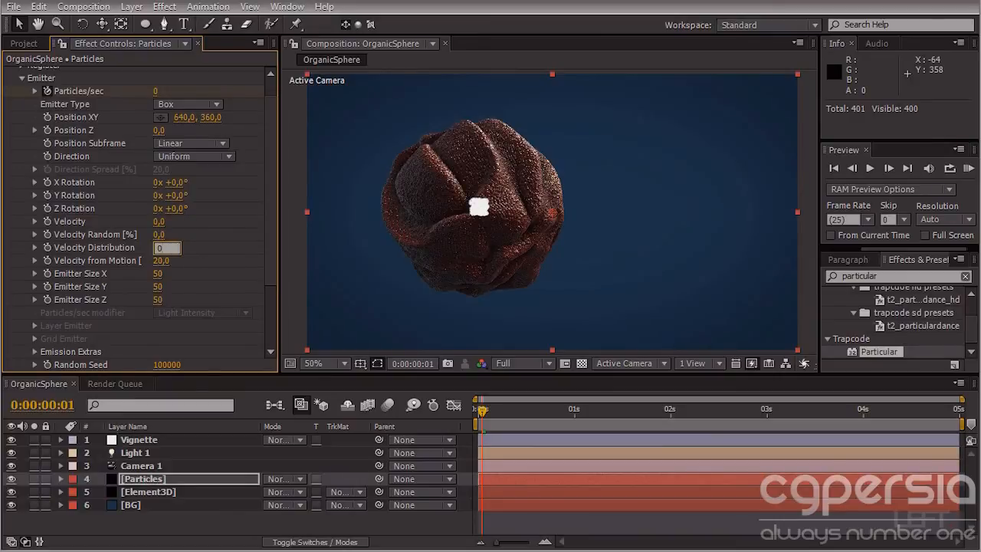
{"action": "key", "text": "Tab"}
{"action": "type", "text": "0"}
{"action": "key", "text": "Return"}
- Enlarge the box emitter to about 2929 in X, 980 in Y and 6089 in Z, and collapse the Emitter settings
{"action": "left_click_drag", "start_coordinate": [157, 274], "coordinate": [357, 273]}
{"action": "left_click_drag", "start_coordinate": [157, 287], "coordinate": [617, 299]}
{"action": "scroll", "coordinate": [60, 268], "scroll_direction": "up", "scroll_amount": 2}
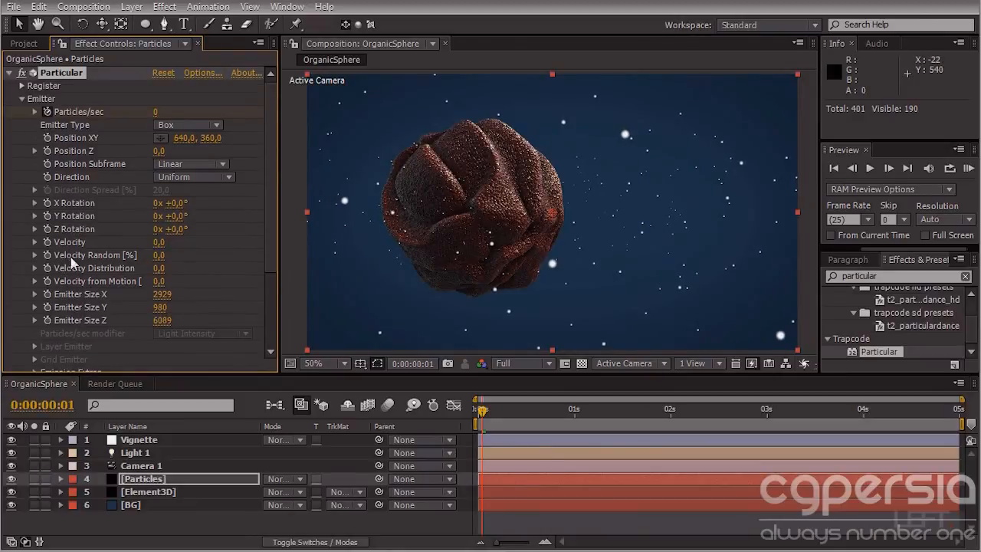
{"action": "left_click", "coordinate": [22, 99]}
- Set the particles' Life to 5 seconds, Size to 3 and Size Random to 25%, and collapse the Particle settings
{"action": "left_click", "coordinate": [22, 111]}
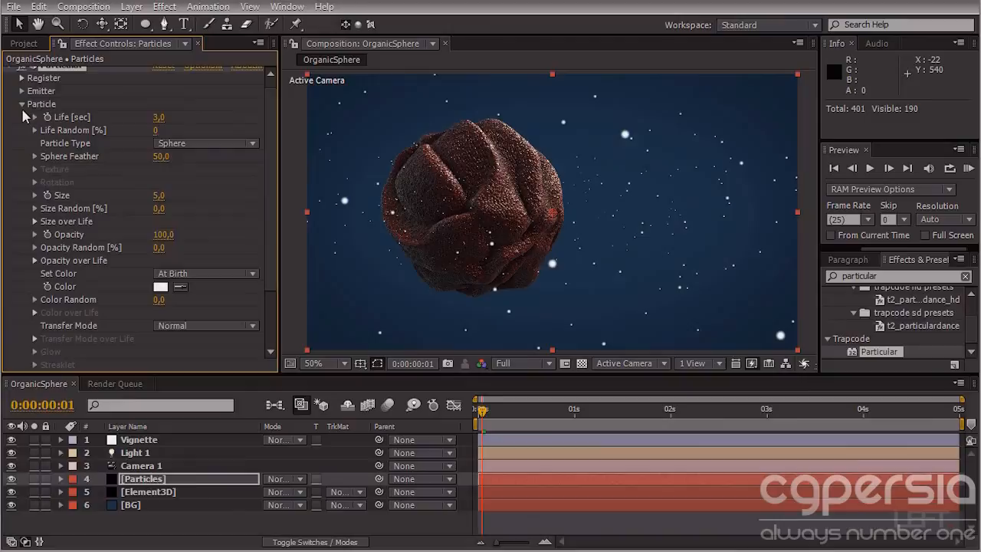
{"action": "left_click", "coordinate": [158, 117]}
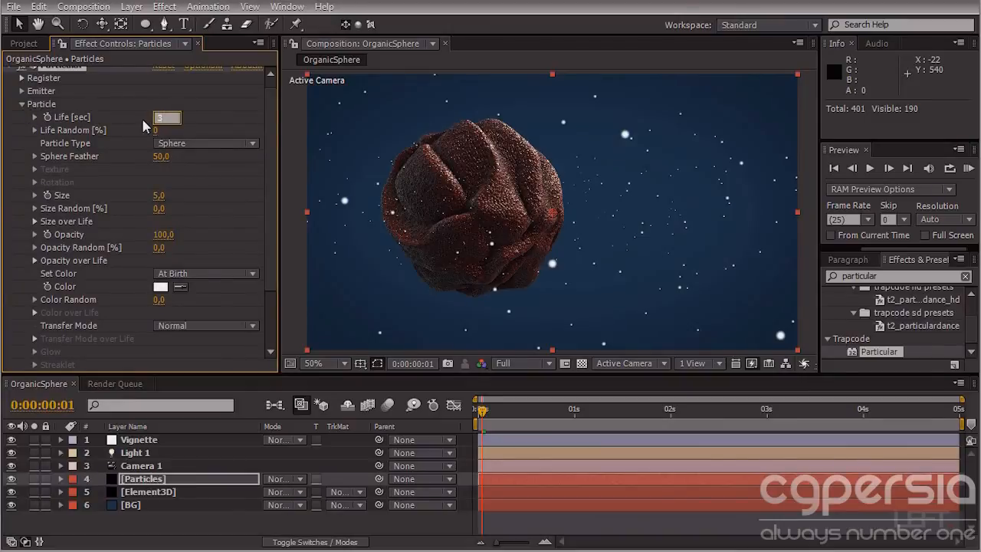
{"action": "type", "text": "5"}
{"action": "key", "text": "Return"}
{"action": "left_click", "coordinate": [158, 196]}
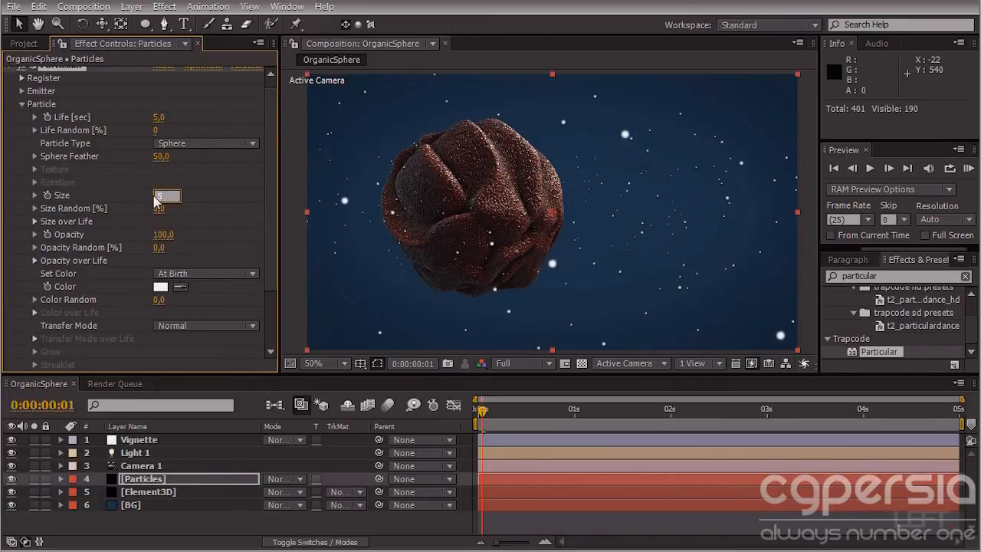
{"action": "type", "text": "3"}
{"action": "key", "text": "Return"}
{"action": "left_click", "coordinate": [158, 209]}
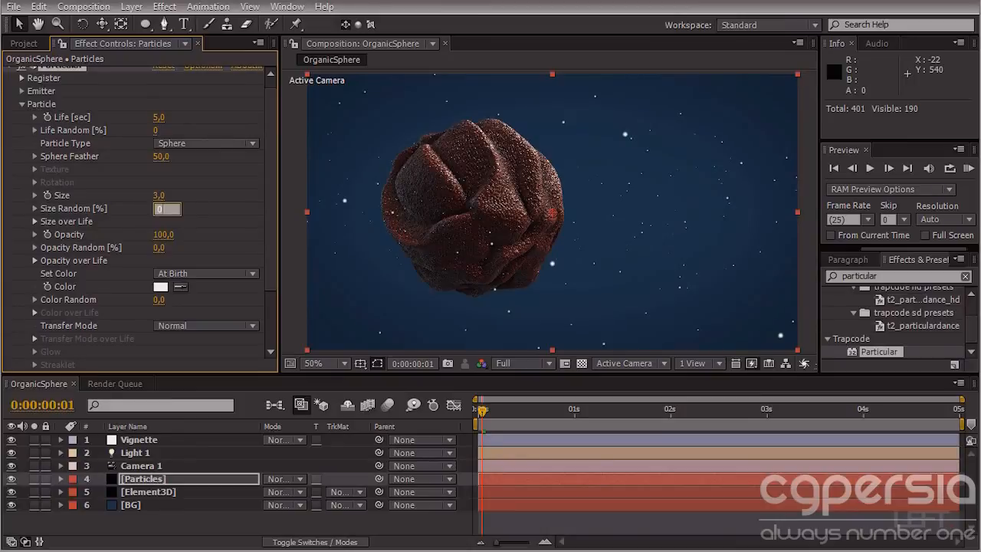
{"action": "type", "text": "25,"}
{"action": "key", "text": "Return"}
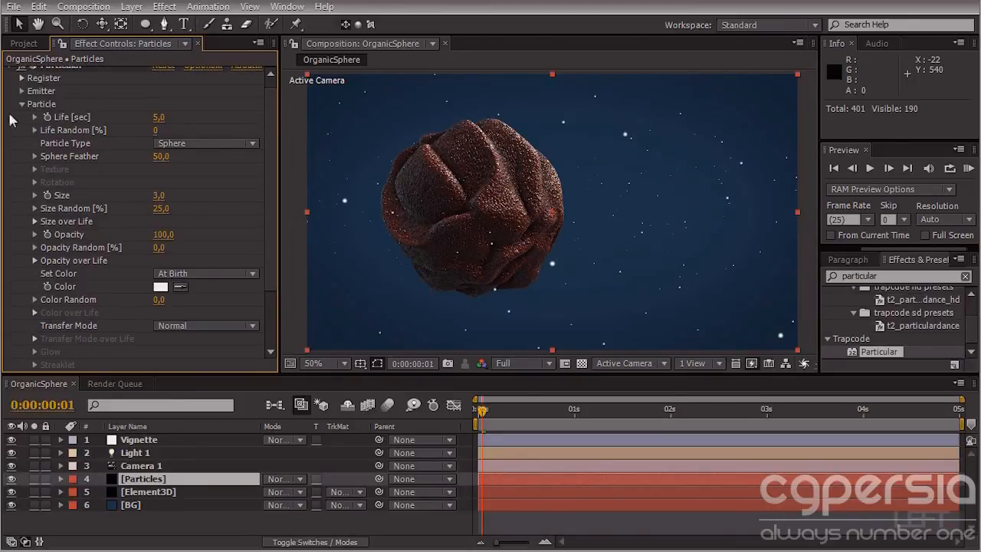
{"action": "left_click", "coordinate": [23, 105]}
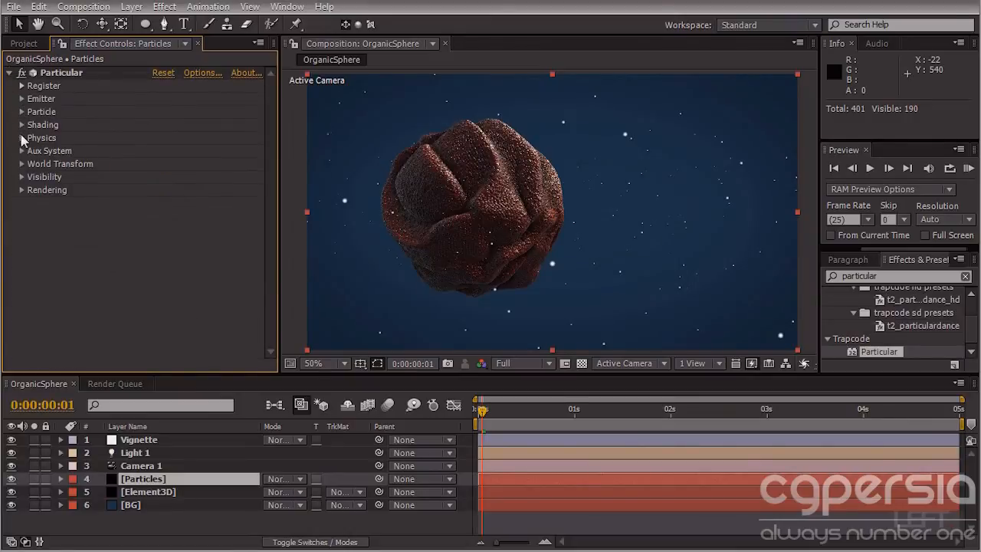
- Set Particular's physics Gravity to -2 and the Air Wind X to 30
{"action": "left_click", "coordinate": [21, 138]}
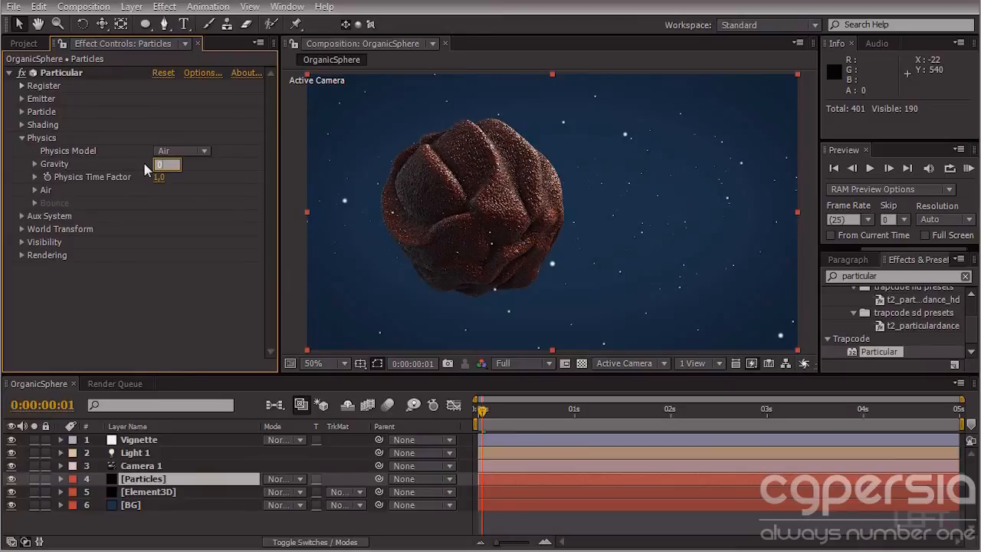
{"action": "left_click_drag", "start_coordinate": [159, 164], "coordinate": [145, 169]}
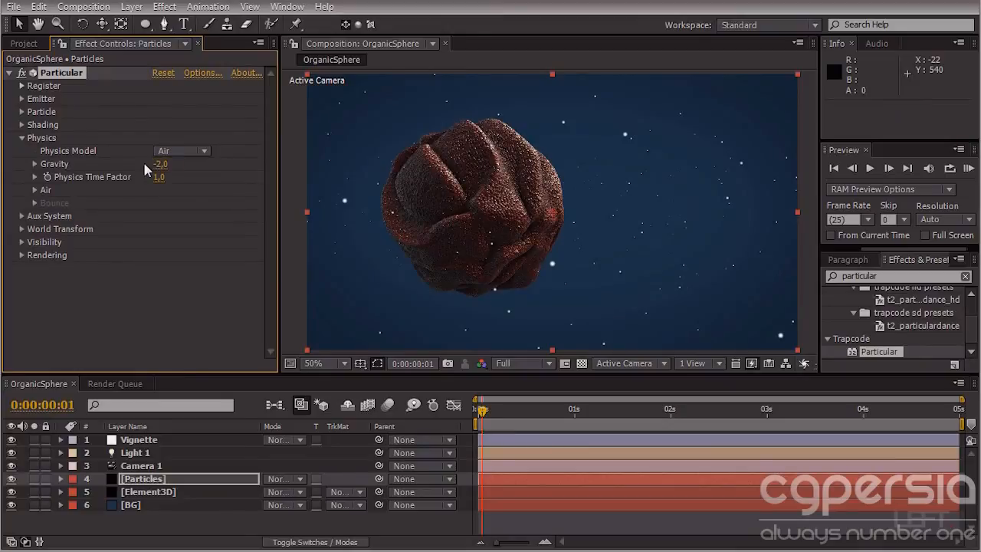
{"action": "left_click", "coordinate": [35, 190]}
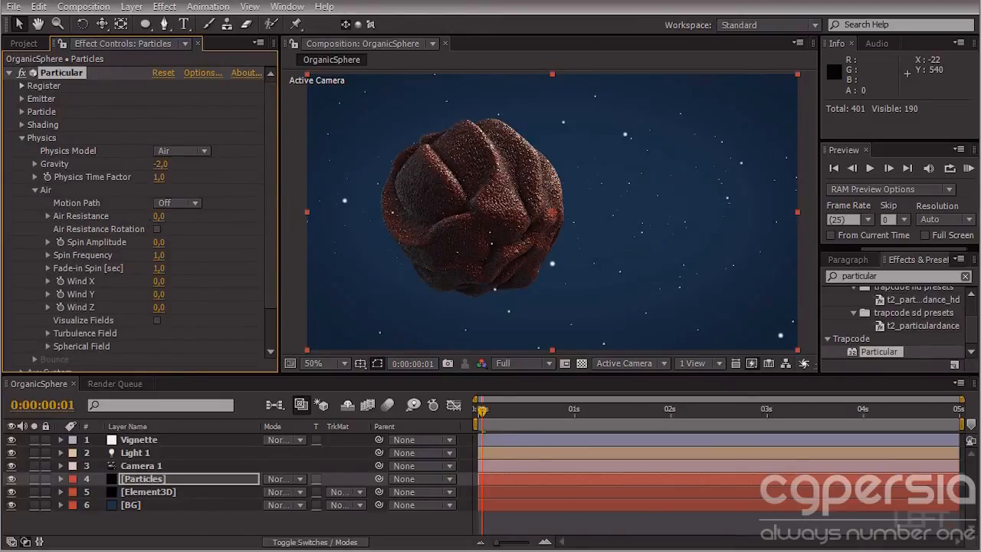
{"action": "left_click", "coordinate": [158, 282]}
{"action": "type", "text": "30"}
{"action": "key", "text": "Return"}
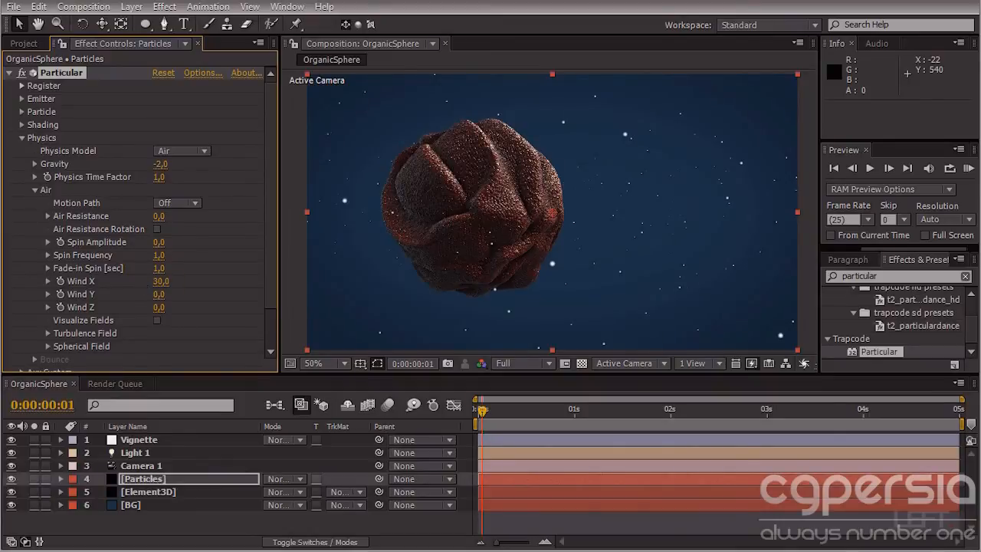
- Set the Turbulence Field's Affect Position to 500 and collapse the Physics settings
{"action": "left_click", "coordinate": [46, 333]}
{"action": "left_click", "coordinate": [159, 208]}
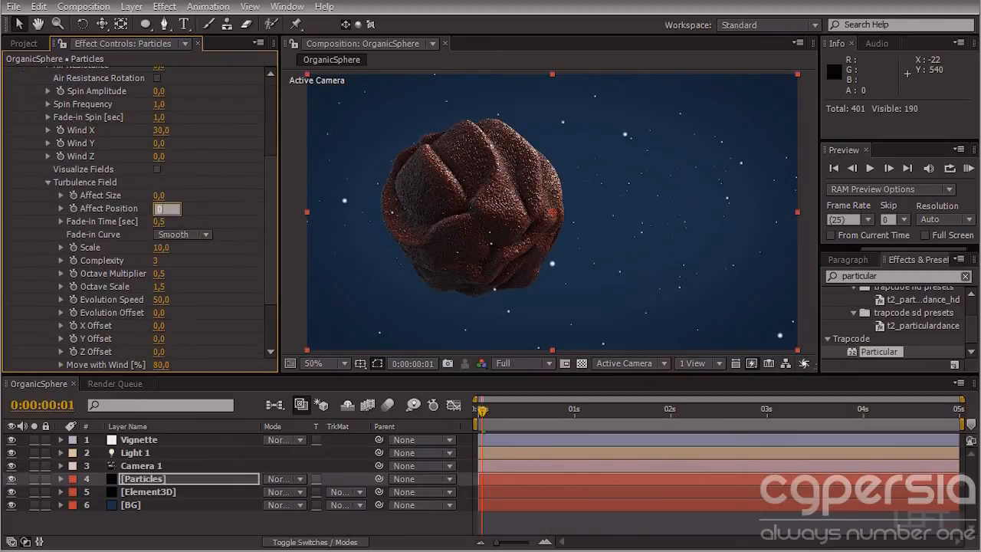
{"action": "type", "text": "500"}
{"action": "key", "text": "Return"}
{"action": "scroll", "coordinate": [200, 190], "scroll_direction": "up", "scroll_amount": 3}
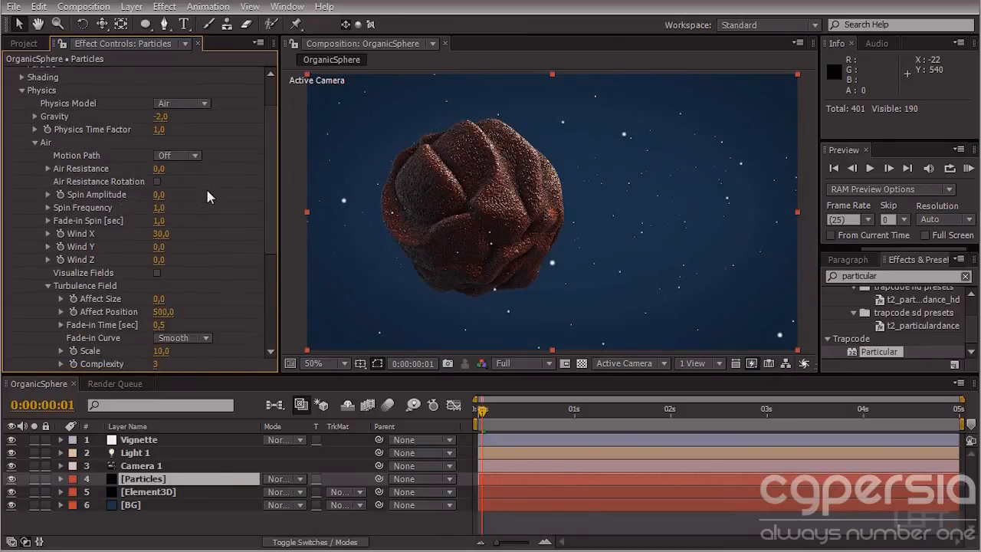
{"action": "left_click", "coordinate": [23, 90]}
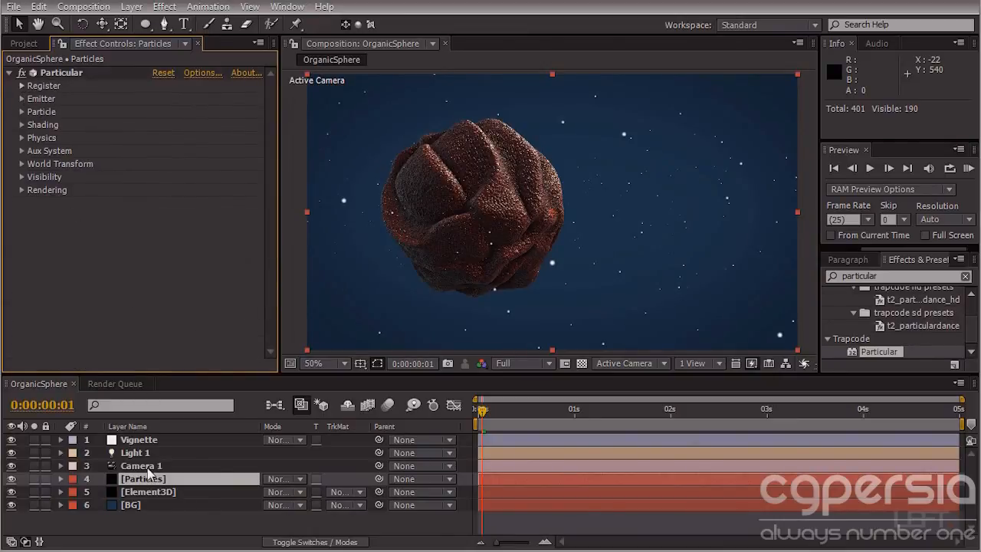
- Set the Particles layer's blending mode to Add and its opacity to 15%, and preview the composition
{"action": "left_click", "coordinate": [155, 480]}
{"action": "left_click", "coordinate": [290, 480]}
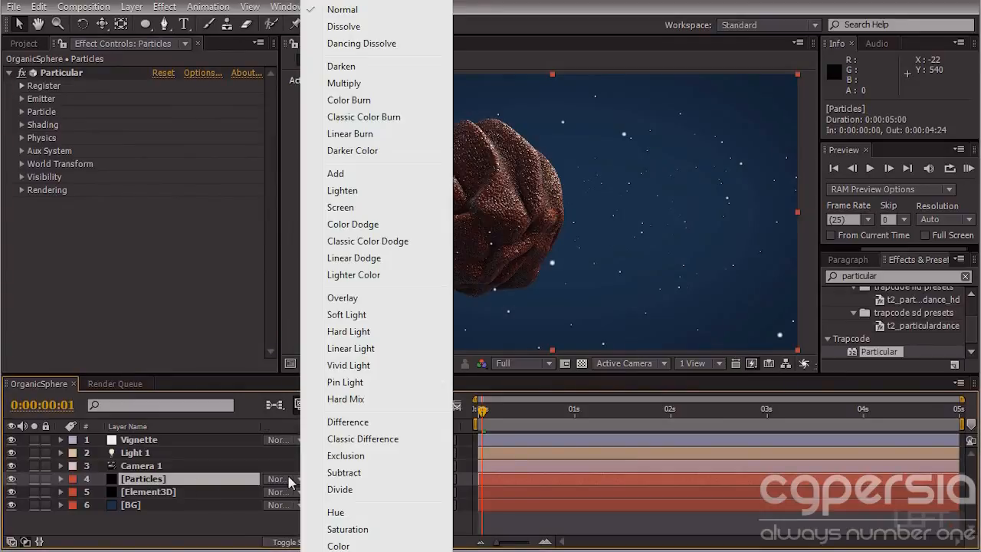
{"action": "left_click", "coordinate": [347, 175]}
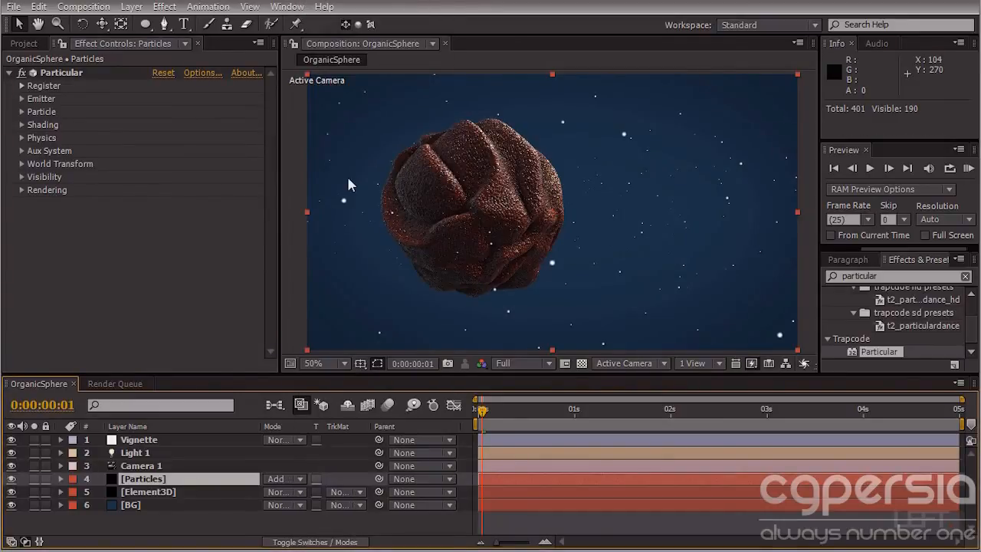
{"action": "key", "text": "t"}
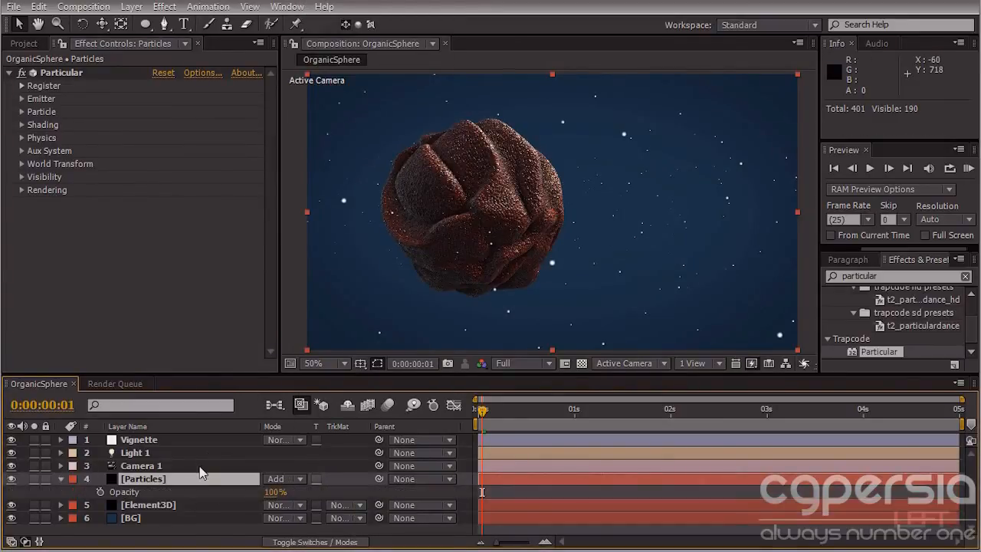
{"action": "left_click", "coordinate": [275, 491]}
{"action": "type", "text": "15"}
{"action": "key", "text": "Return"}
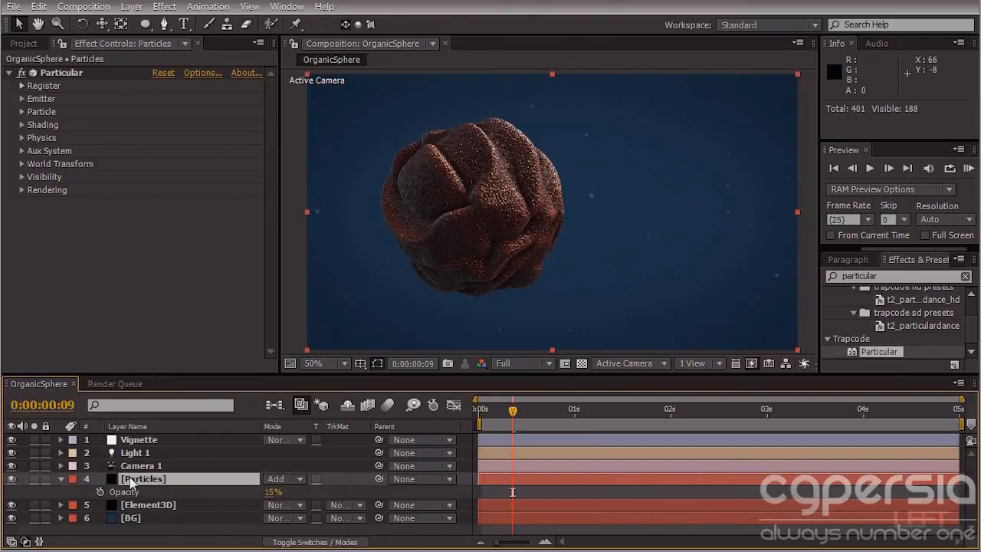
{"action": "left_click", "coordinate": [60, 479]}
{"action": "key", "text": "KP_0"}
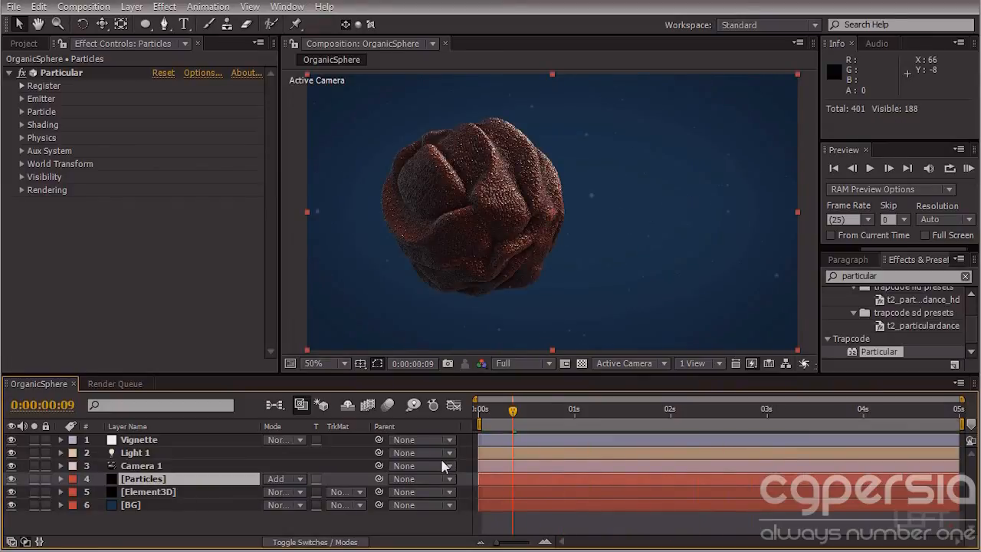
- Create a black composition-sized solid named Optical Flare and place it directly above the Particles layer
{"action": "left_click", "coordinate": [131, 6]}
{"action": "mouse_move", "coordinate": [152, 24]}
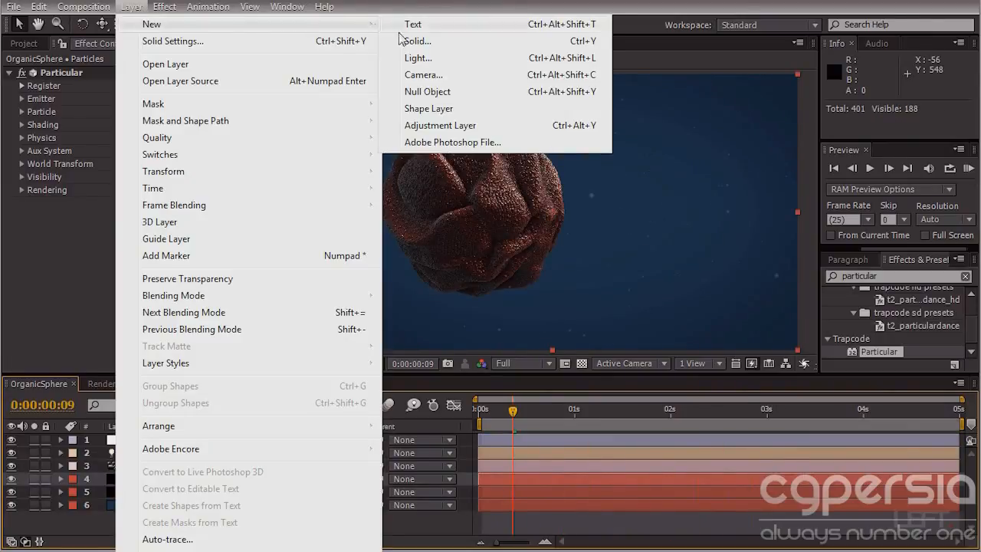
{"action": "left_click", "coordinate": [401, 40]}
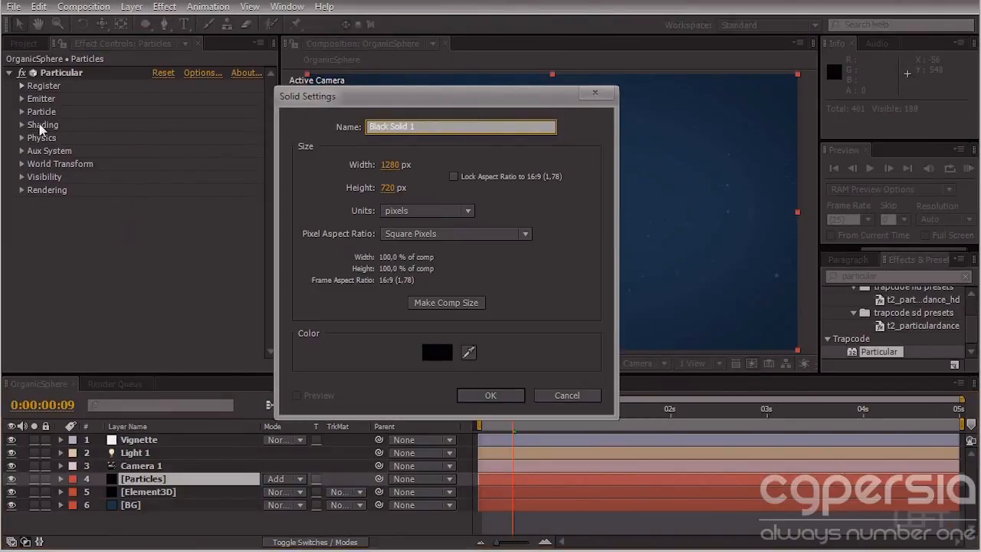
{"action": "type", "text": "Optical Flare"}
{"action": "left_click", "coordinate": [446, 301]}
{"action": "left_click", "coordinate": [491, 395]}
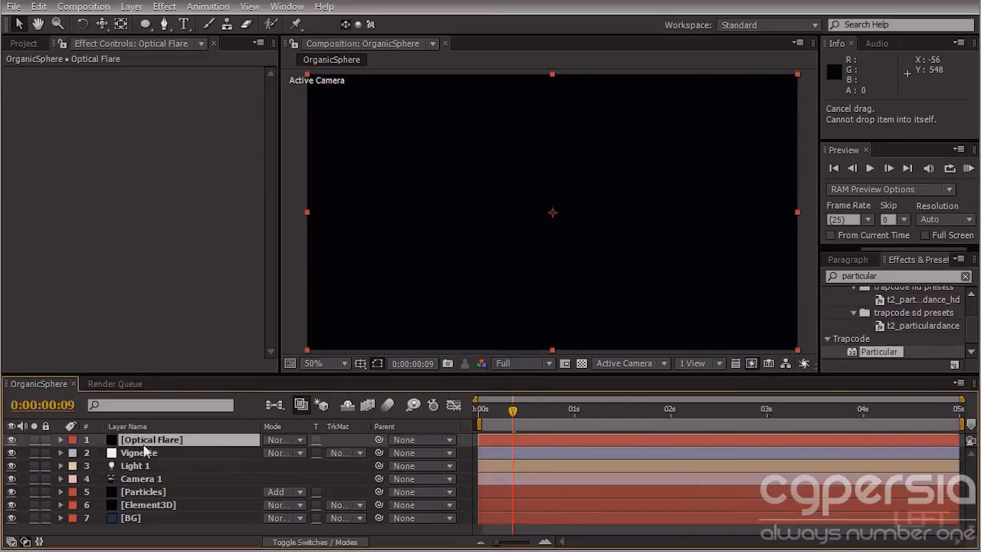
{"action": "left_click_drag", "start_coordinate": [145, 446], "coordinate": [151, 487]}
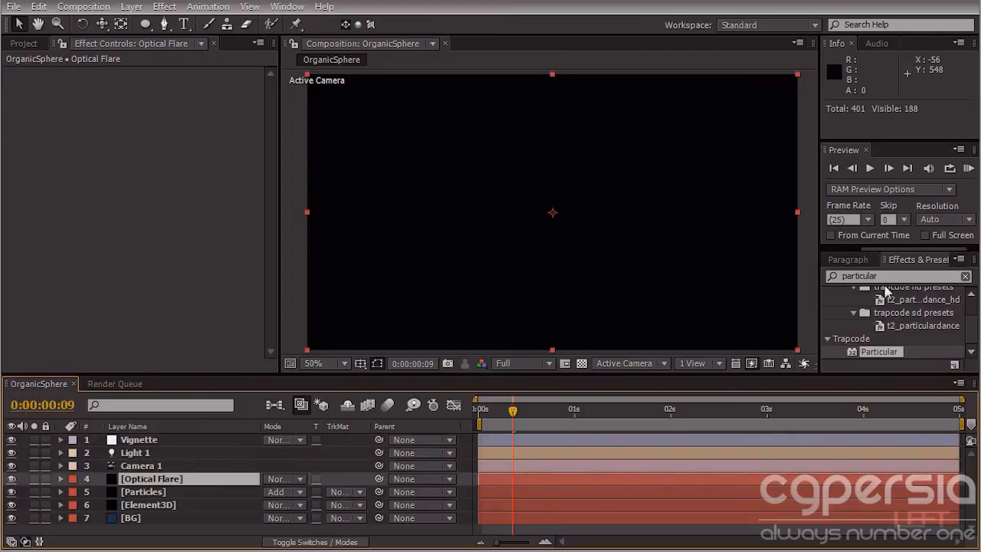
- Apply the Video Copilot Optical Flares effect to the Optical Flare layer and set the layer's blending mode to Add
{"action": "left_click", "coordinate": [844, 276]}
{"action": "type", "text": "pti"}
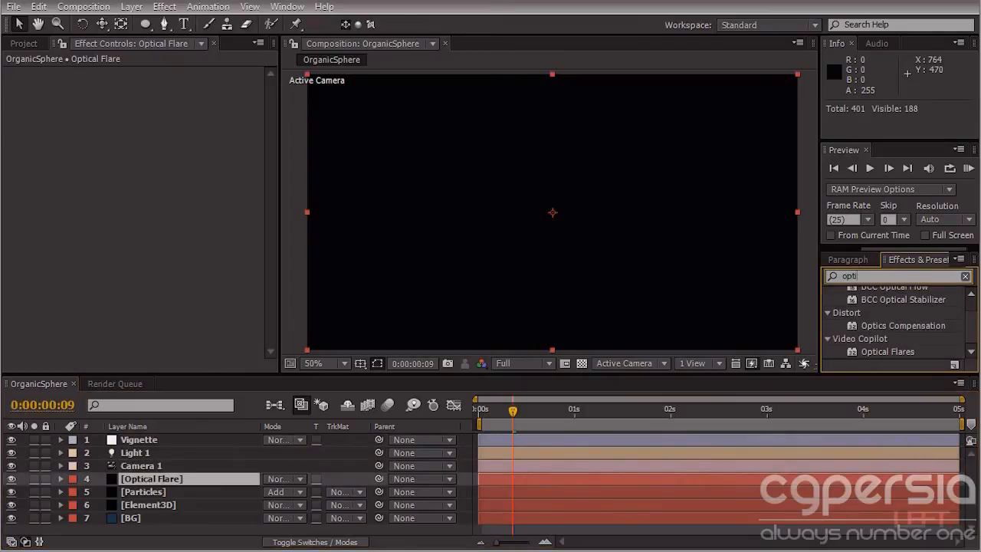
{"action": "type", "text": "cal flares"}
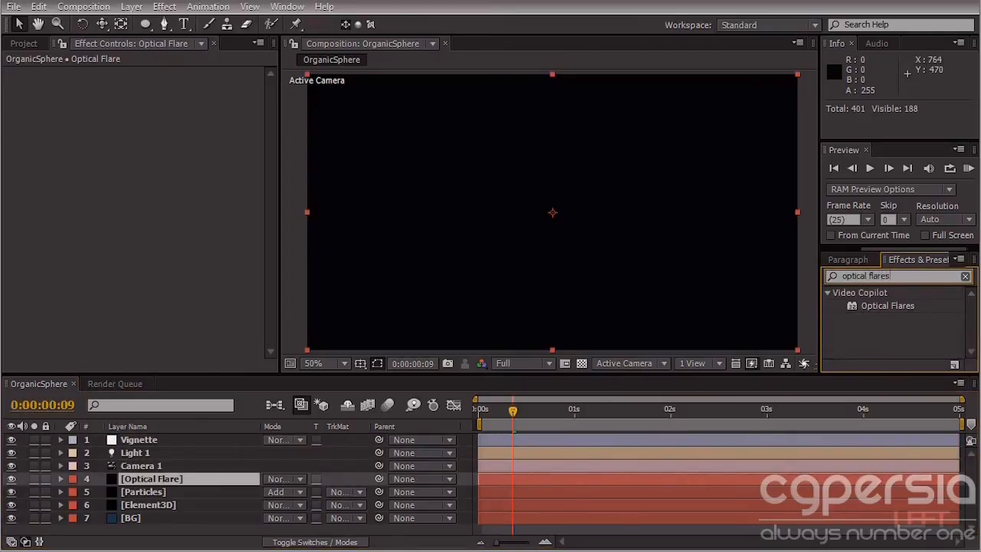
{"action": "left_click_drag", "start_coordinate": [849, 310], "coordinate": [165, 478]}
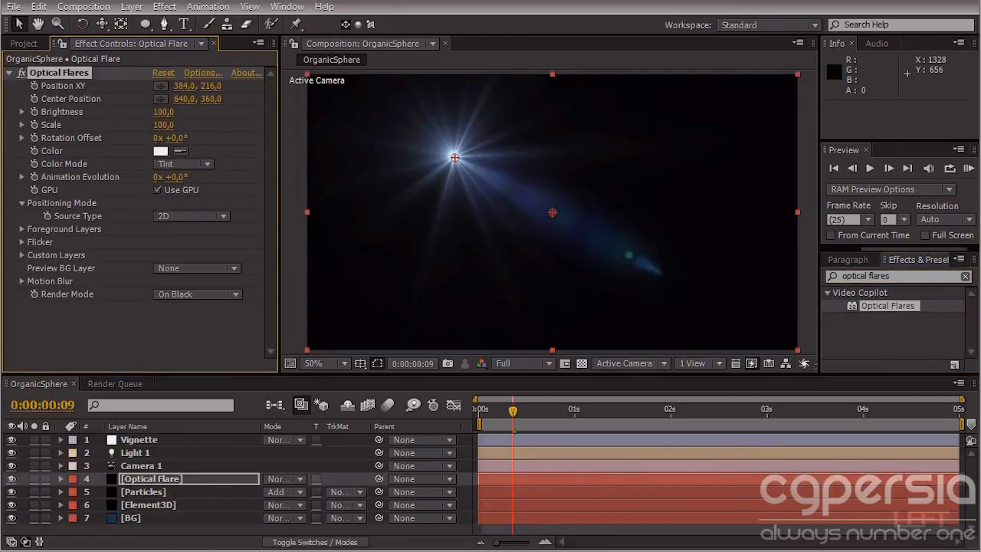
{"action": "left_click", "coordinate": [280, 479]}
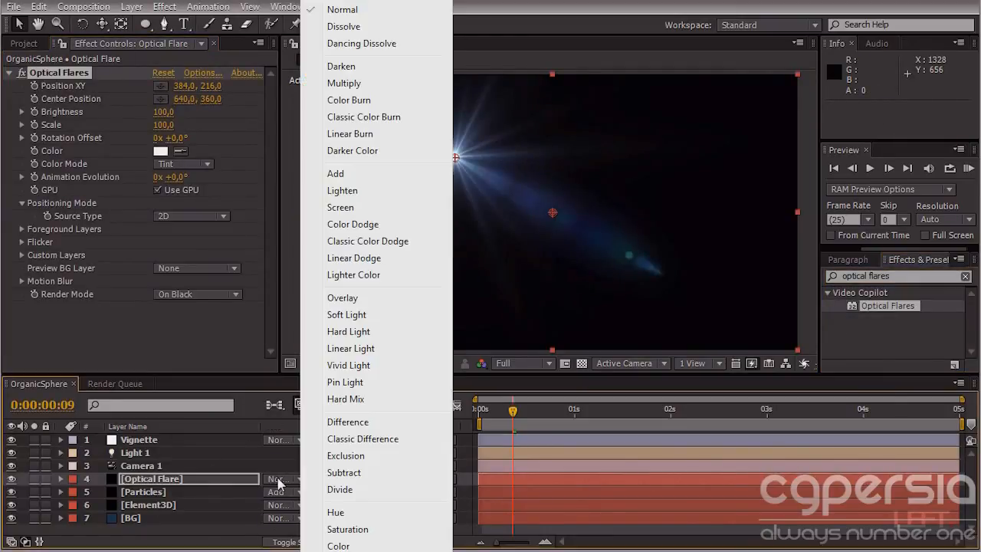
{"action": "left_click", "coordinate": [351, 174]}
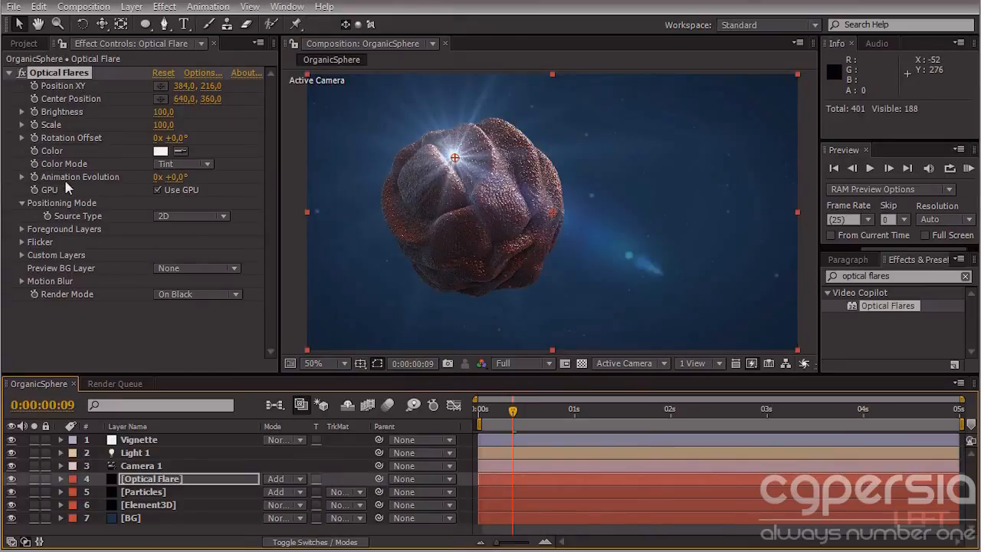